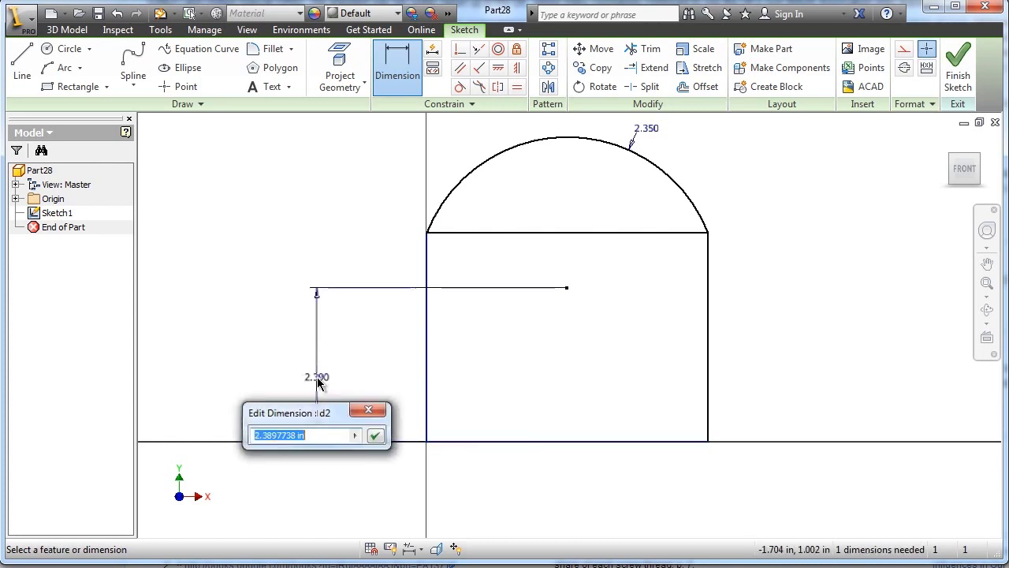
Set the vertical dimension from the profile's bottom line to the arc's centre point to .375 in.
{"action": "type", "text": ".37"}
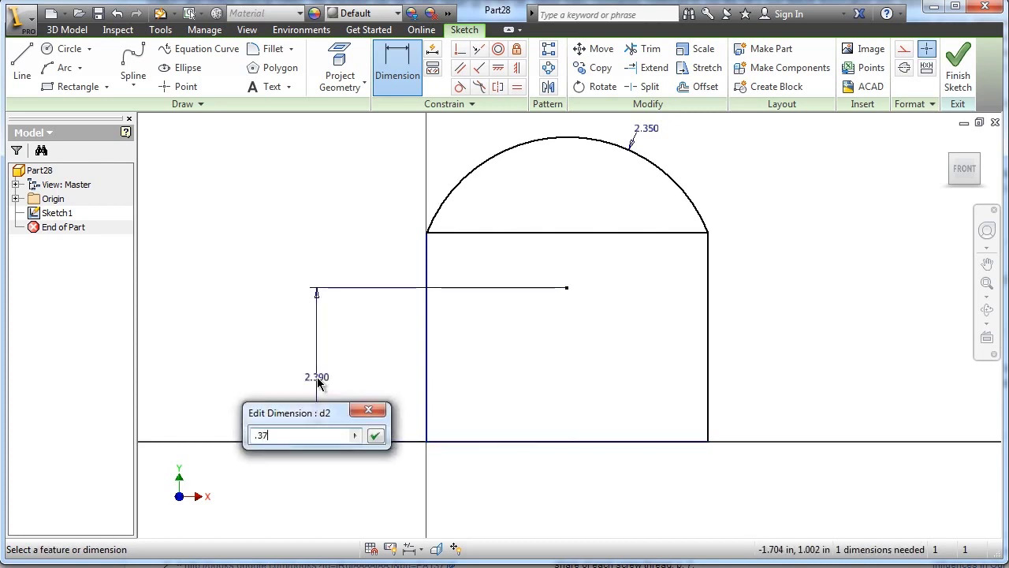
{"action": "type", "text": "5"}
{"action": "key", "text": "Return"}
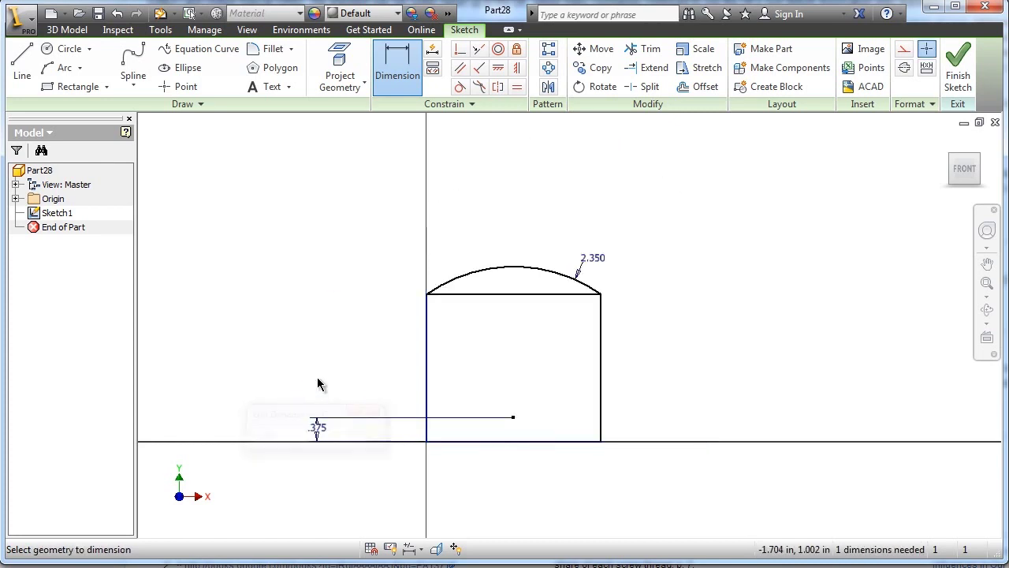
Dimension the arc's centre point 1 in horizontally from the profile's right vertical line and finish the sketch.
{"action": "left_click", "coordinate": [514, 418]}
{"action": "left_click", "coordinate": [602, 421]}
{"action": "left_click", "coordinate": [545, 482]}
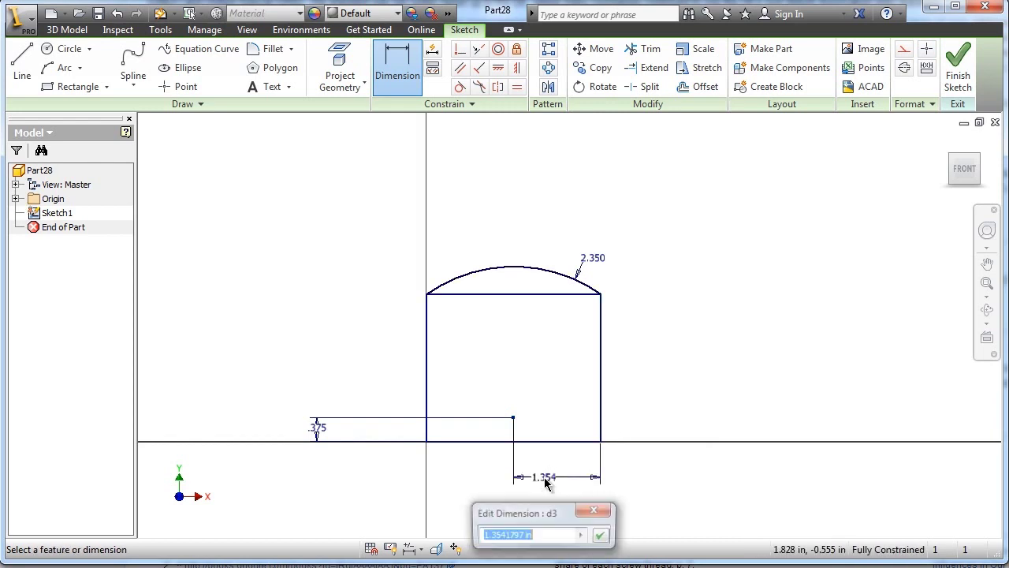
{"action": "type", "text": "1"}
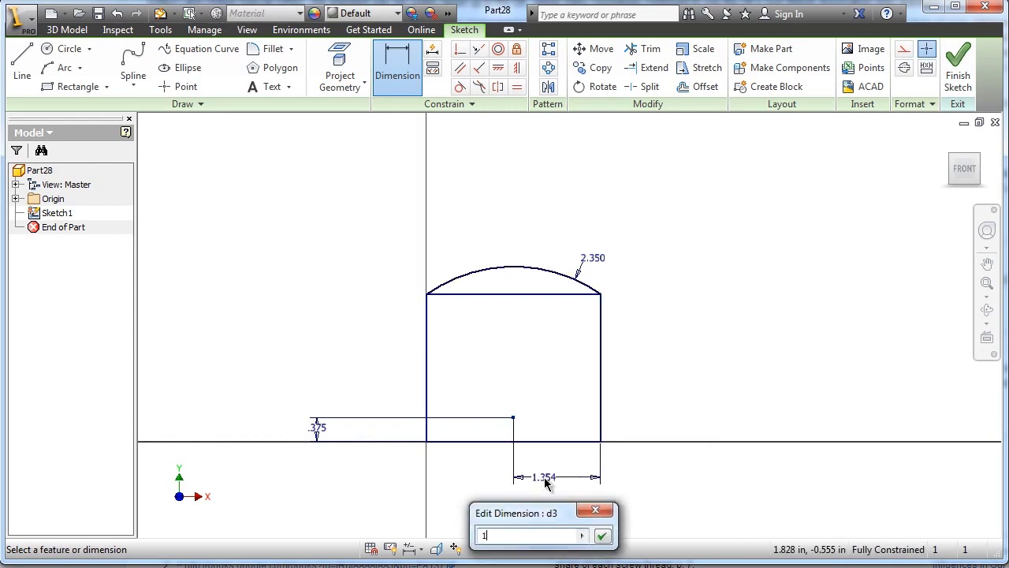
{"action": "key", "text": "Return"}
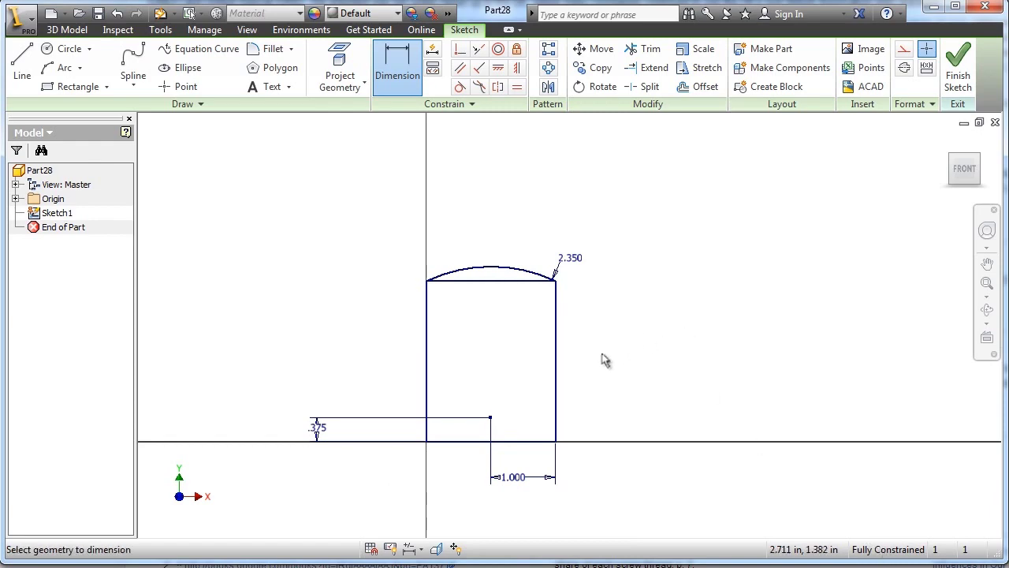
{"action": "left_click", "coordinate": [958, 70]}
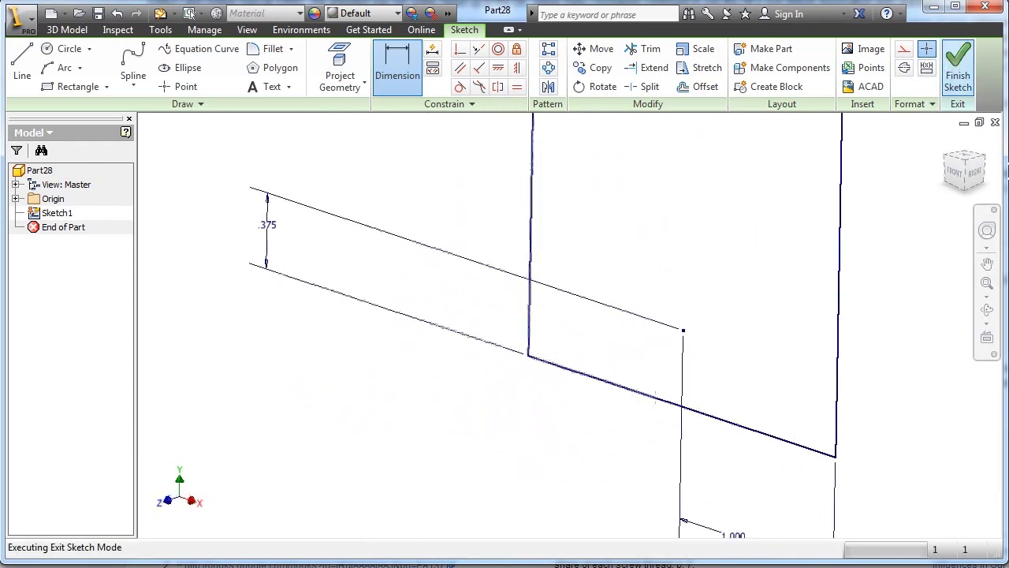
Extrude both the rectangular region and the arc segment above it by 1.75 in as one solid.
{"action": "left_click", "coordinate": [952, 146]}
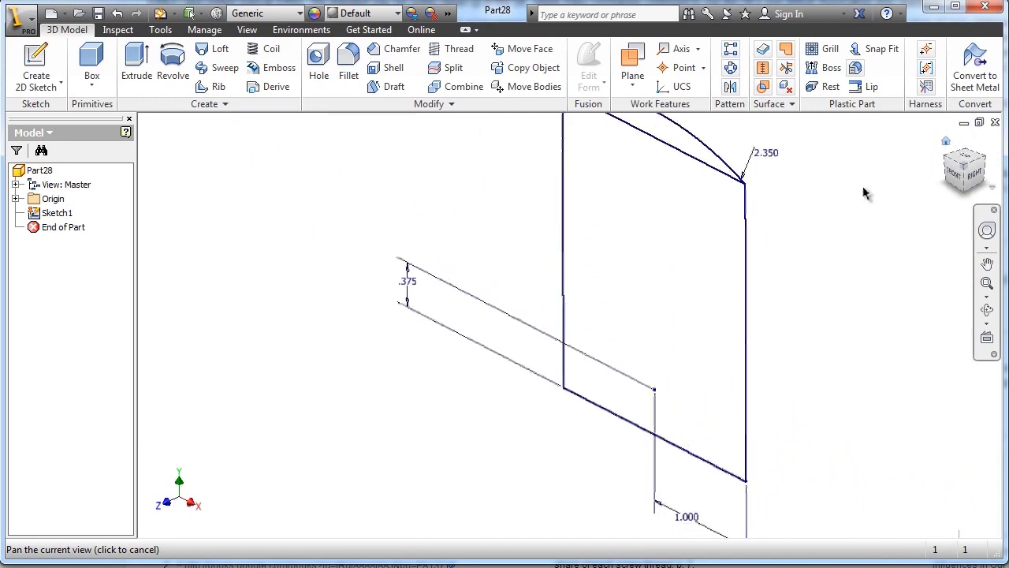
{"action": "left_click", "coordinate": [137, 64]}
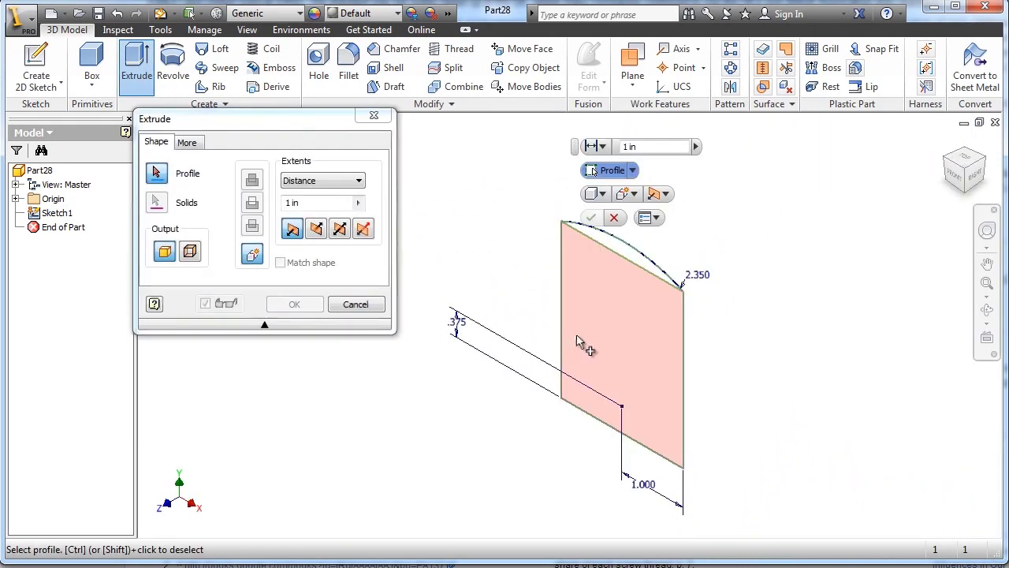
{"action": "left_click", "coordinate": [617, 282]}
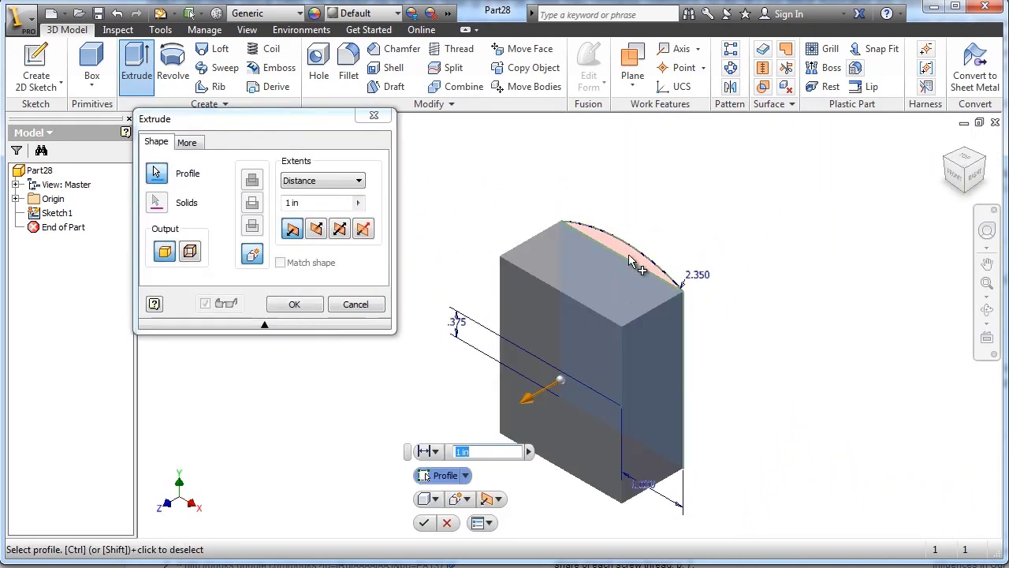
{"action": "left_click", "coordinate": [325, 204]}
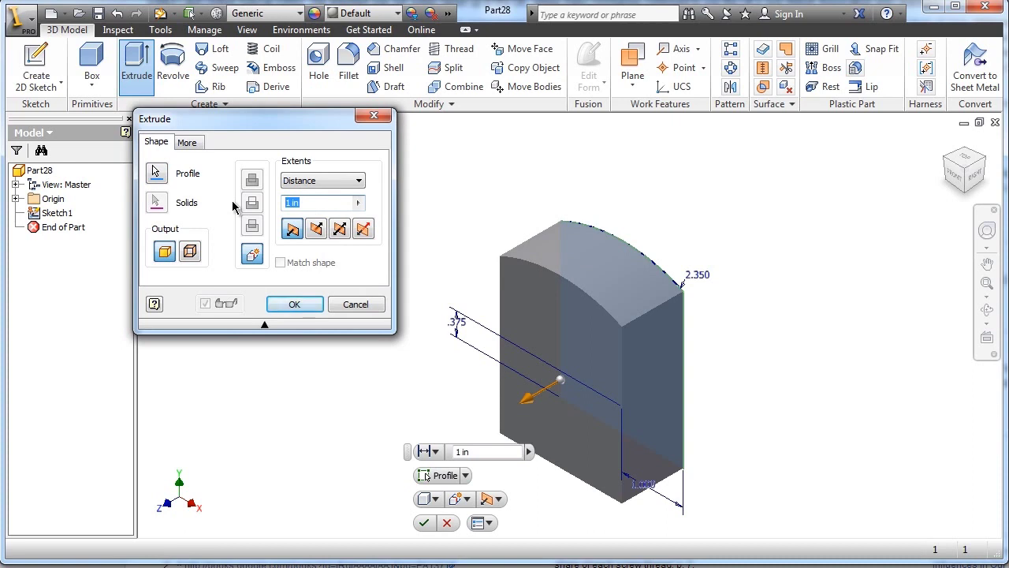
{"action": "type", "text": "1.75"}
{"action": "key", "text": "Return"}
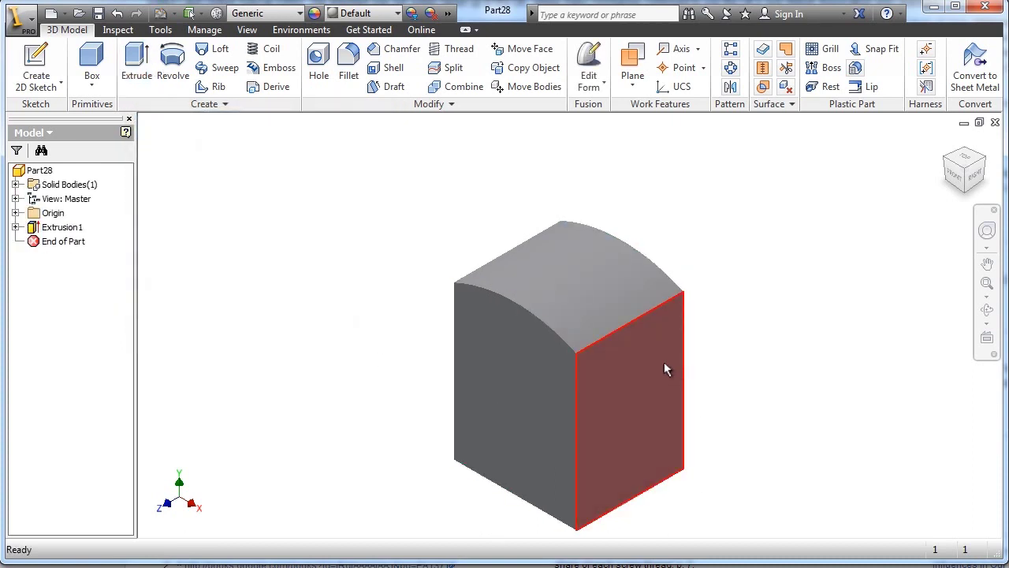
Start a sketch on the block's right side face and draw a horizontal line about 0.4 in long inward from the back edge, about 2.03 in up.
{"action": "left_click", "coordinate": [35, 71]}
{"action": "left_click", "coordinate": [605, 384]}
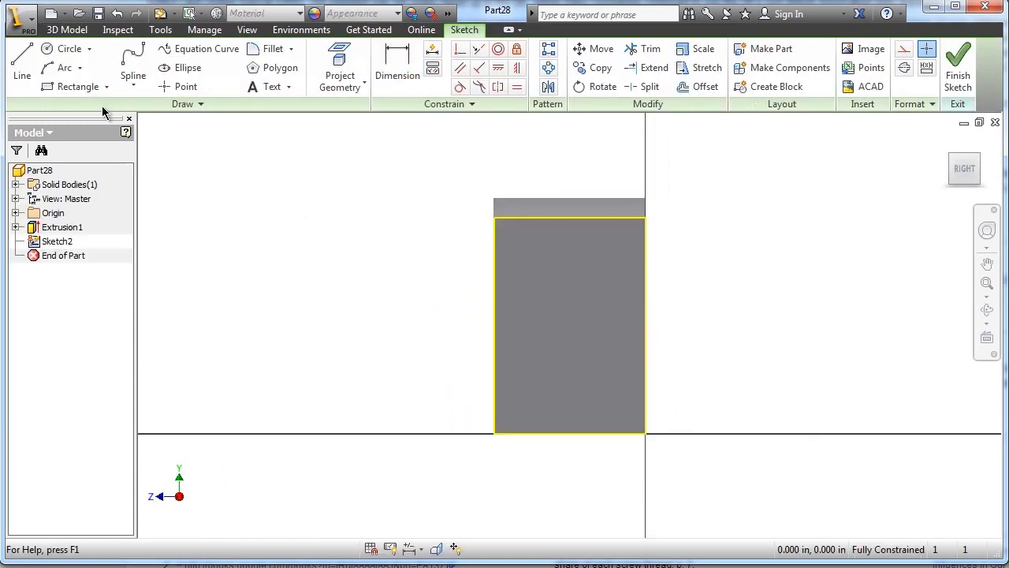
{"action": "left_click", "coordinate": [27, 63]}
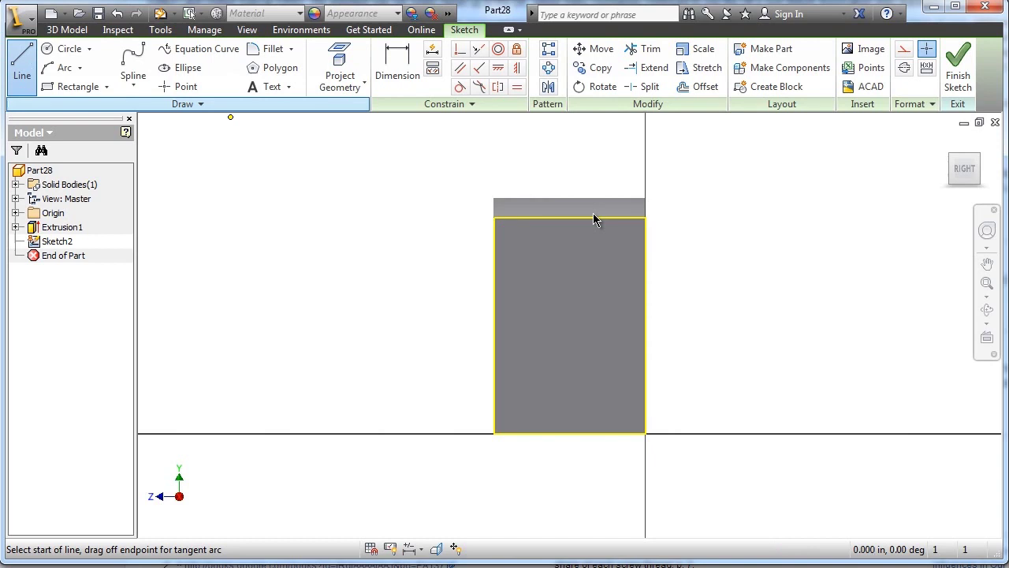
{"action": "left_click", "coordinate": [645, 257]}
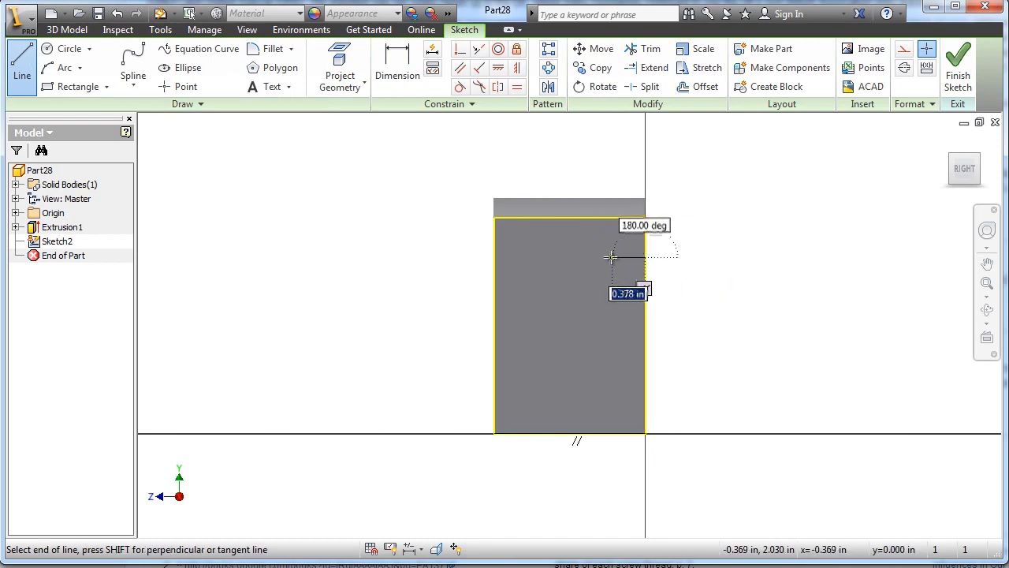
{"action": "right_click", "coordinate": [809, 276]}
{"action": "left_click", "coordinate": [857, 286]}
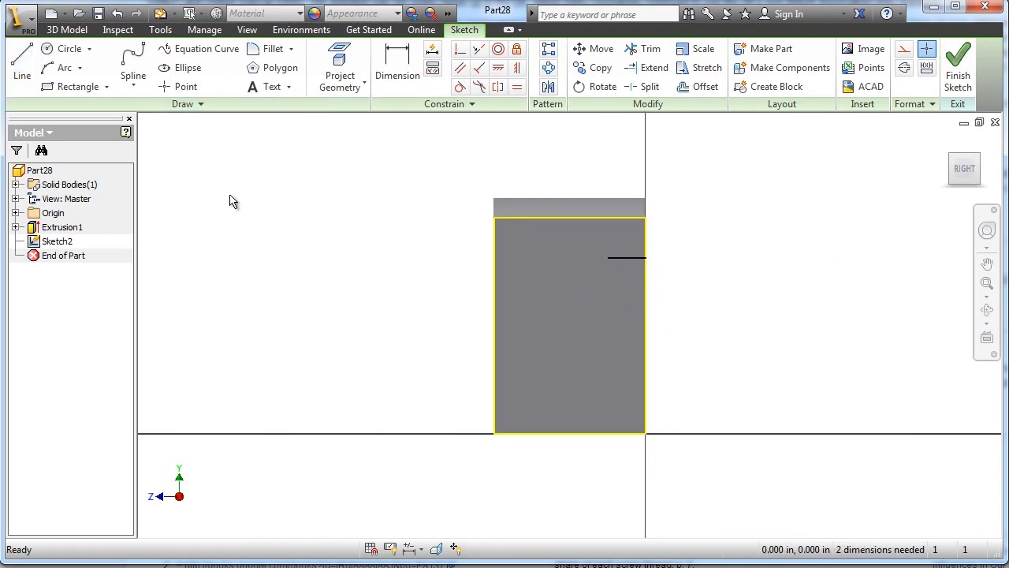
Draw a second horizontal line inward from the back edge, below the first, about 1.49 in above the base.
{"action": "left_click", "coordinate": [23, 63]}
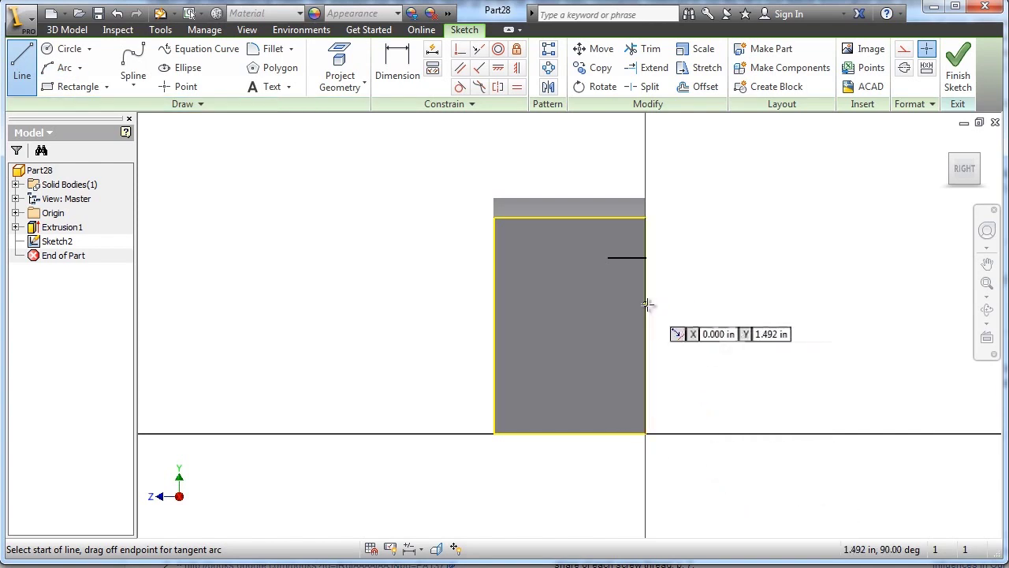
{"action": "left_click", "coordinate": [600, 304]}
{"action": "right_click", "coordinate": [698, 282]}
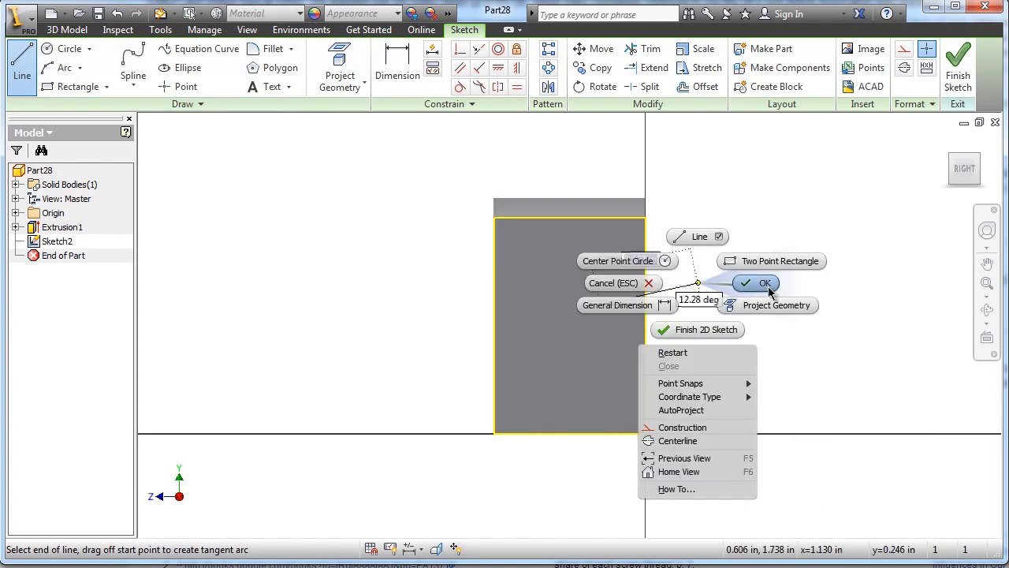
{"action": "left_click", "coordinate": [658, 282]}
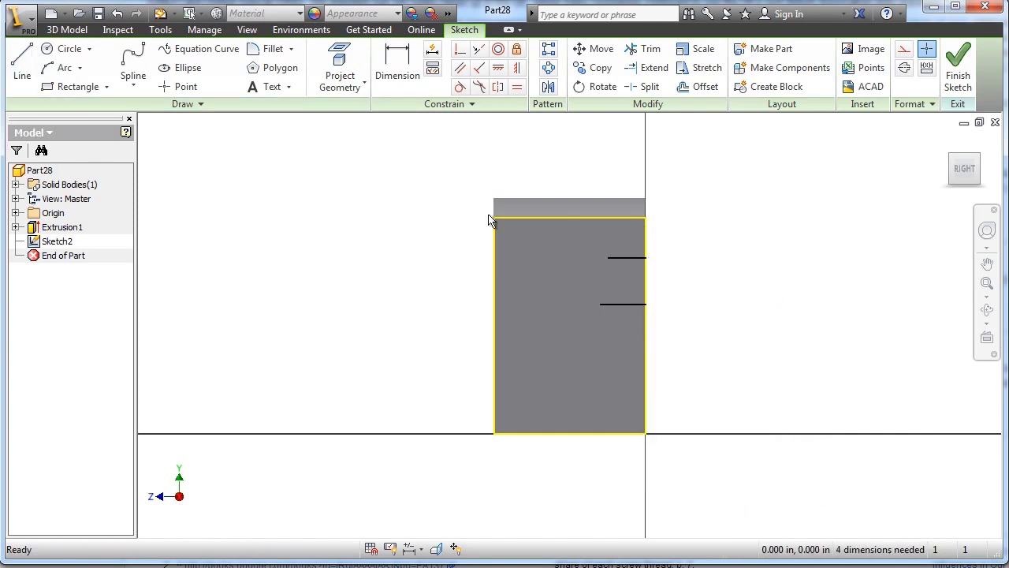
Draw a circle about 0.57 in in diameter centred between the two horizontal lines, reaching the upper line.
{"action": "left_click", "coordinate": [68, 48]}
{"action": "left_click", "coordinate": [622, 282]}
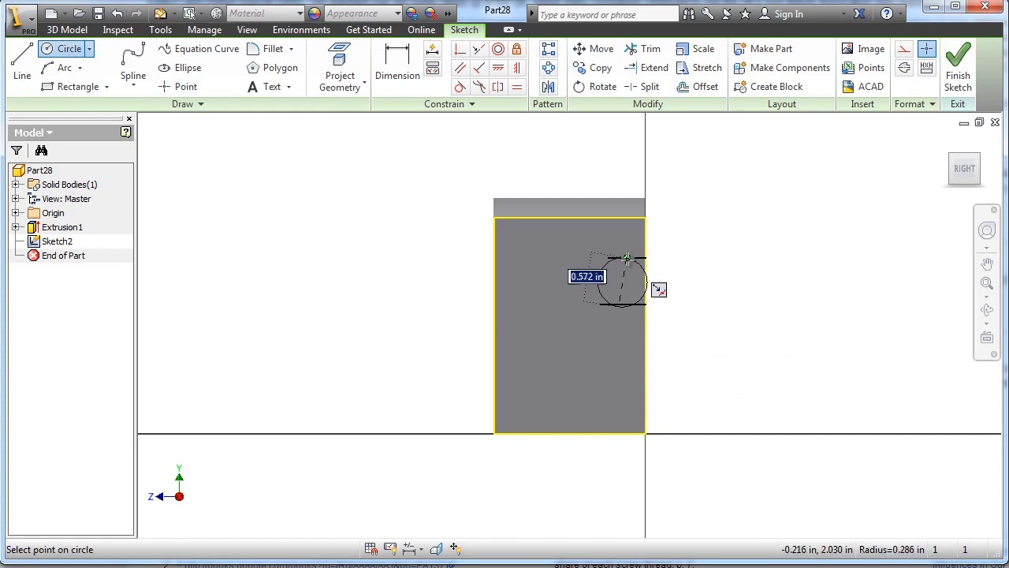
{"action": "left_click", "coordinate": [627, 258]}
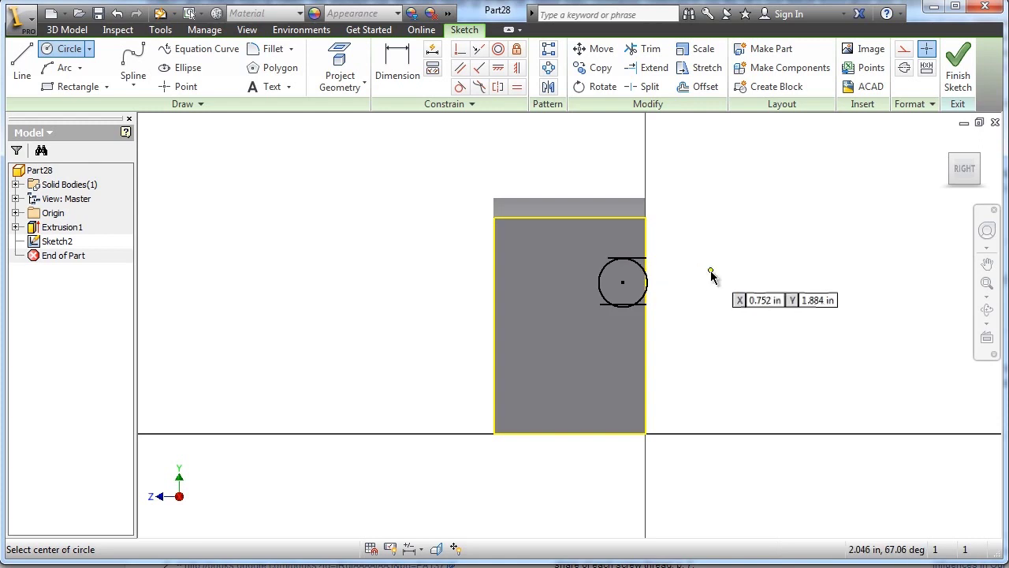
{"action": "right_click_drag", "start_coordinate": [721, 272], "coordinate": [758, 281]}
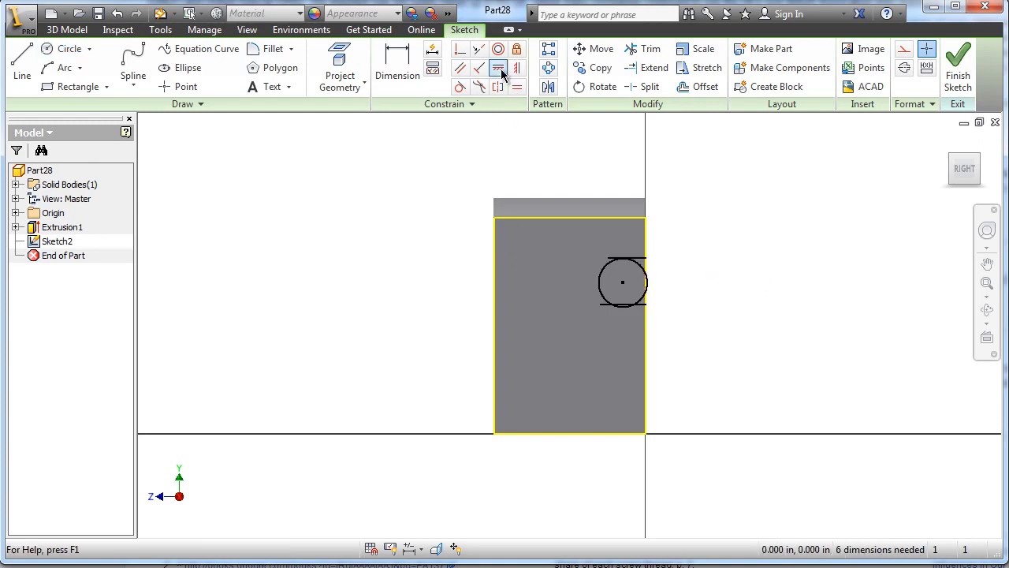
Apply a tangent constraint between the circle and the lower horizontal line.
{"action": "left_click", "coordinate": [460, 86]}
{"action": "scroll", "coordinate": [659, 315], "scroll_direction": "up", "scroll_amount": 2}
{"action": "scroll", "coordinate": [653, 313], "scroll_direction": "up", "scroll_amount": 2}
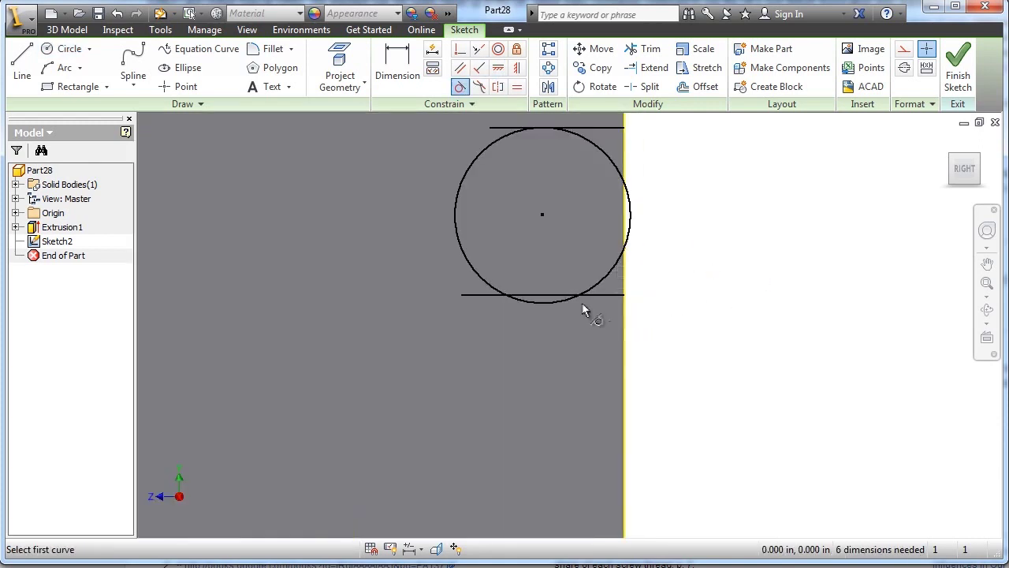
{"action": "left_click", "coordinate": [563, 300]}
{"action": "left_click", "coordinate": [614, 298]}
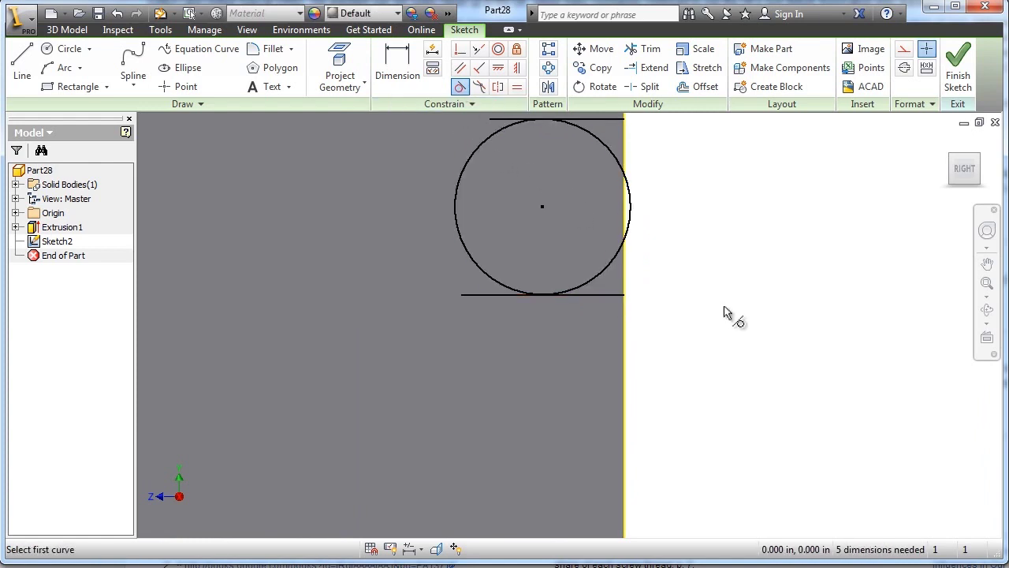
Dimension the circle's diameter as 1 in.
{"action": "scroll", "coordinate": [730, 312], "scroll_direction": "down", "scroll_amount": 2}
{"action": "middle_click_drag", "start_coordinate": [766, 293], "coordinate": [714, 318]}
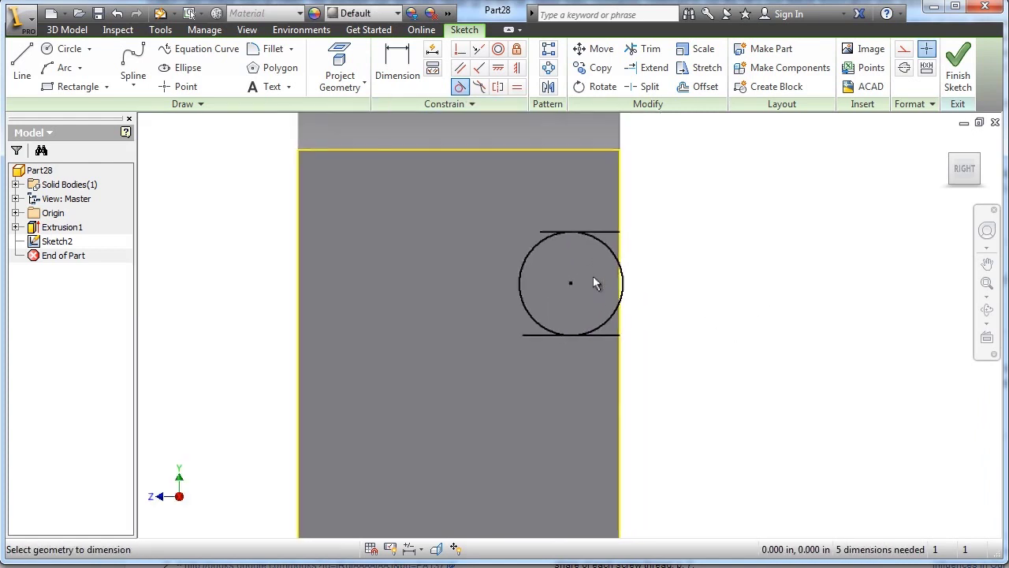
{"action": "key", "text": "d"}
{"action": "left_click", "coordinate": [624, 263]}
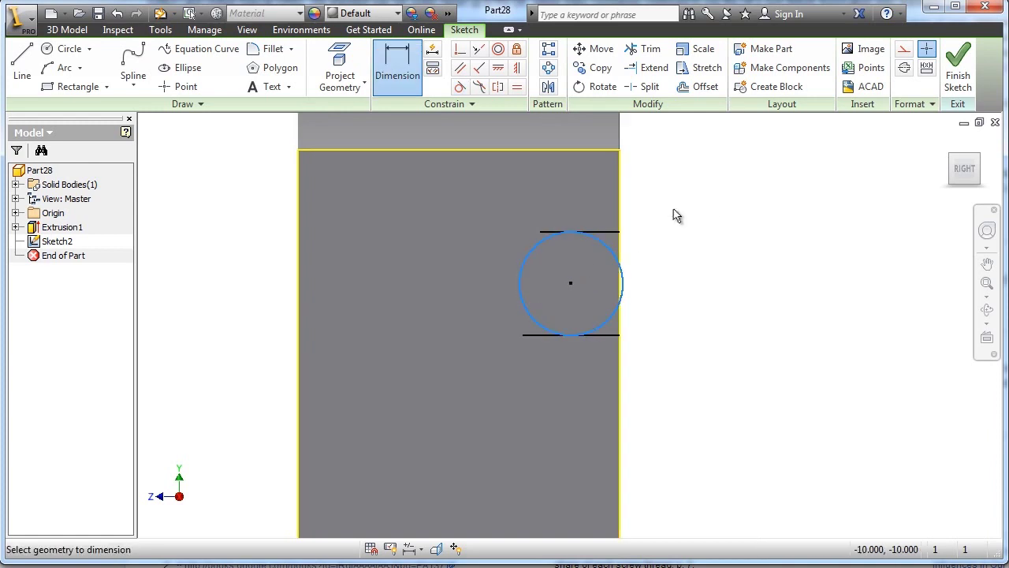
{"action": "left_click", "coordinate": [693, 190]}
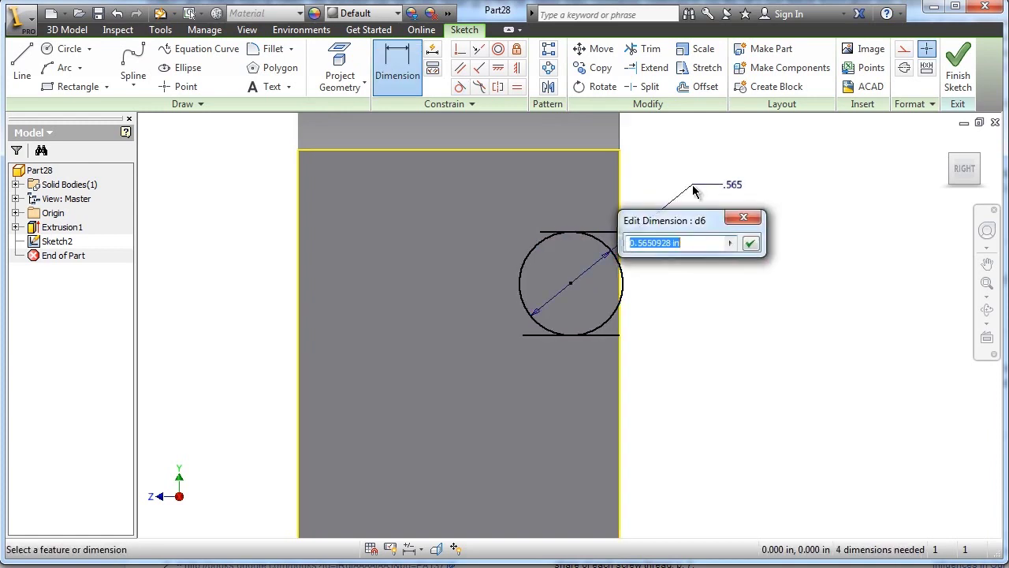
{"action": "type", "text": "1"}
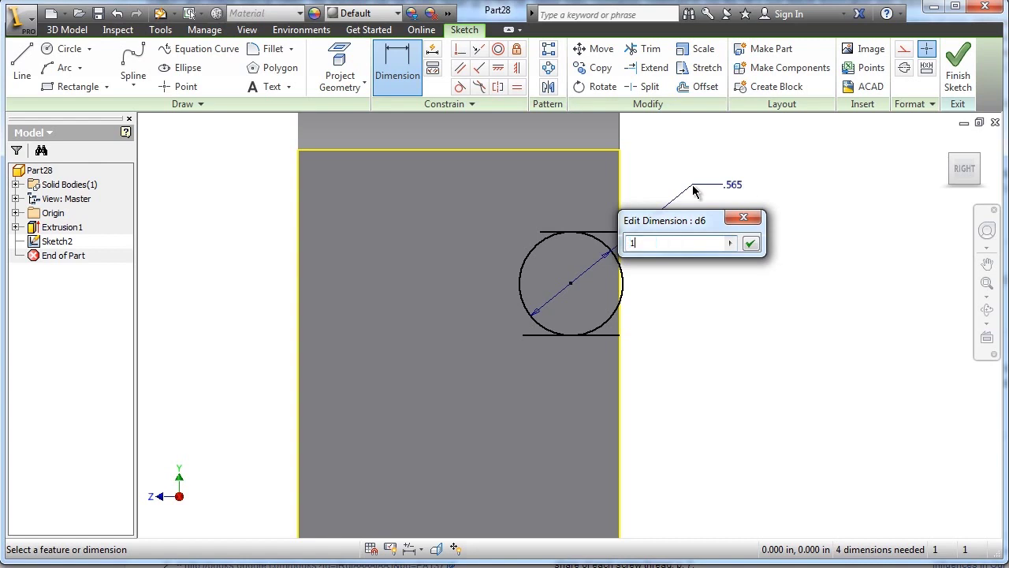
{"action": "key", "text": "Return"}
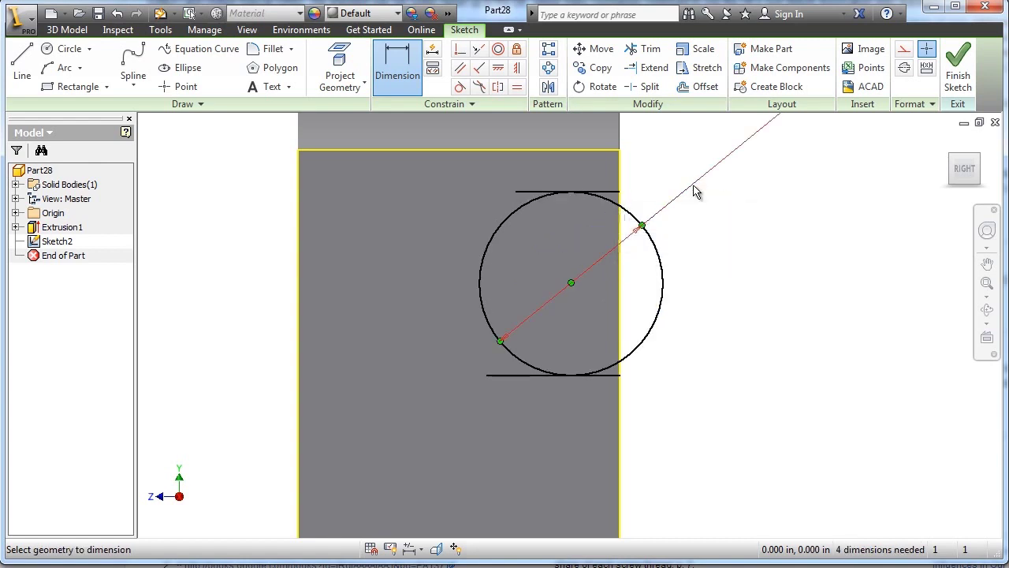
Dimension the circle's centre .250 in from the face's back edge and 1.750 in above its bottom edge.
{"action": "scroll", "coordinate": [762, 261], "scroll_direction": "down", "scroll_amount": 3}
{"action": "middle_click_drag", "start_coordinate": [868, 257], "coordinate": [694, 252]}
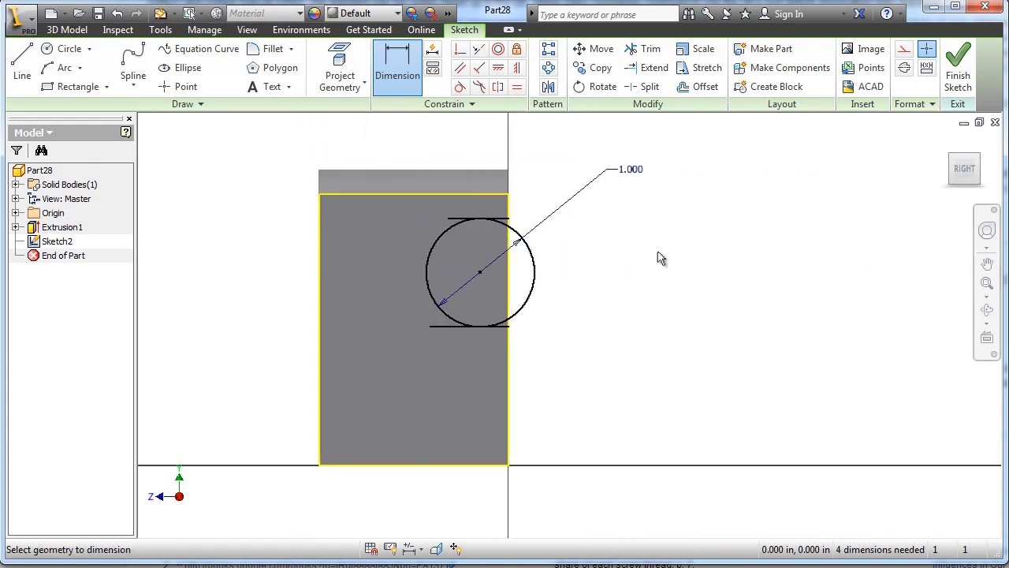
{"action": "left_click", "coordinate": [493, 273]}
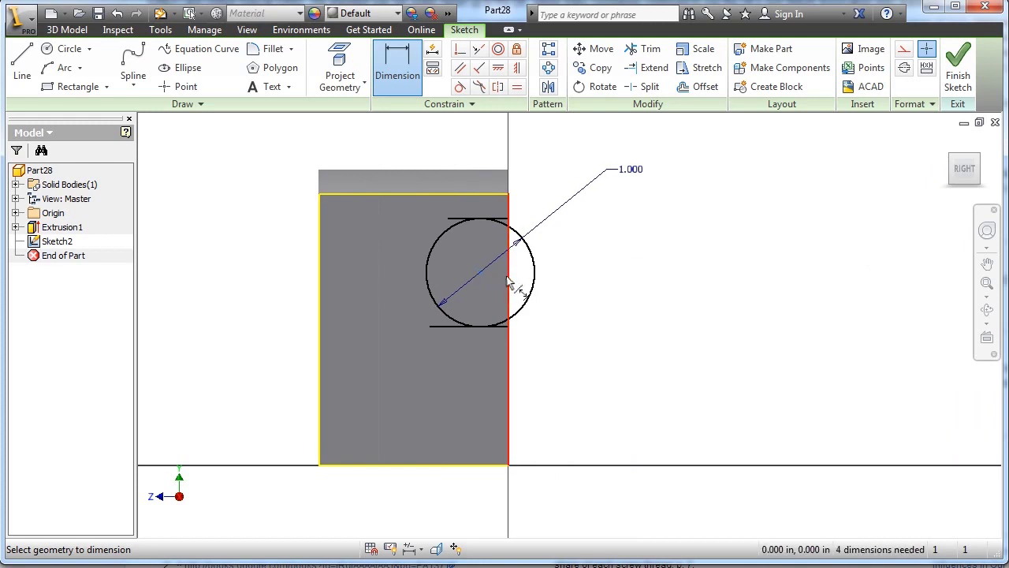
{"action": "left_click", "coordinate": [509, 281]}
{"action": "left_click", "coordinate": [490, 140]}
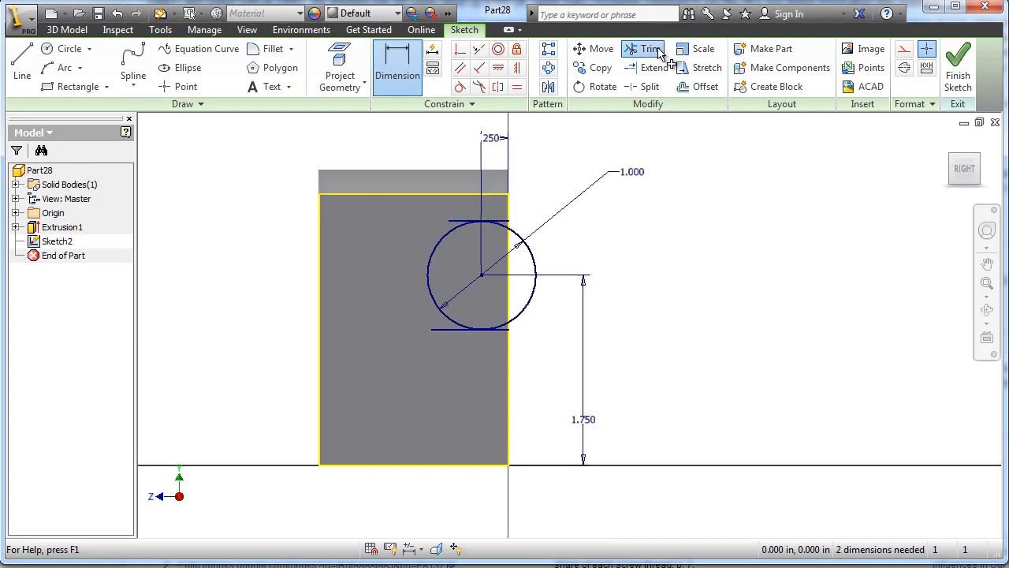
Trim the line ends beyond the tangent points and the circle's back half to leave an open U-shaped slot outline, then finish the sketch.
{"action": "left_click", "coordinate": [645, 48]}
{"action": "left_click", "coordinate": [458, 222]}
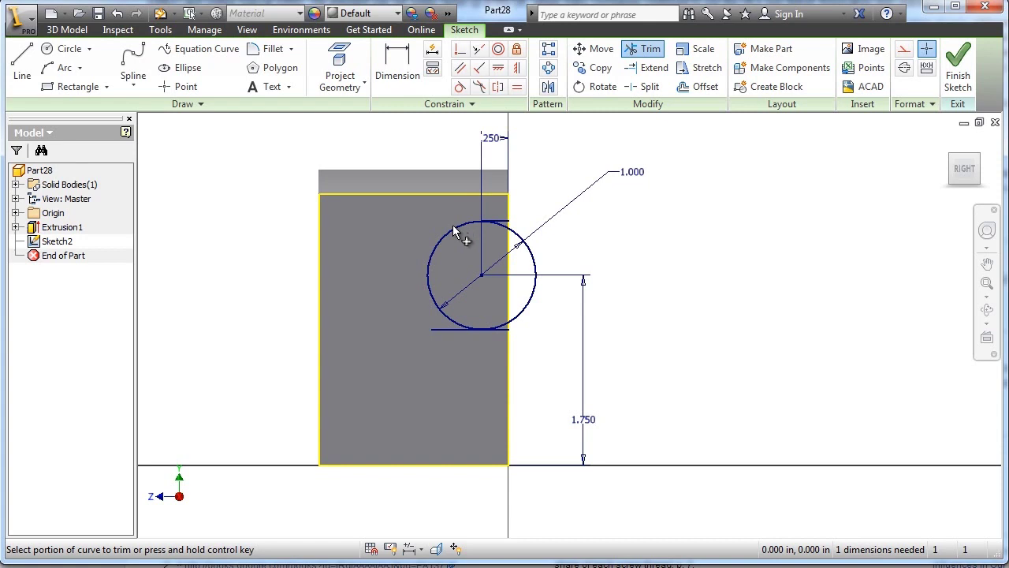
{"action": "left_click", "coordinate": [451, 330]}
{"action": "left_click", "coordinate": [528, 311]}
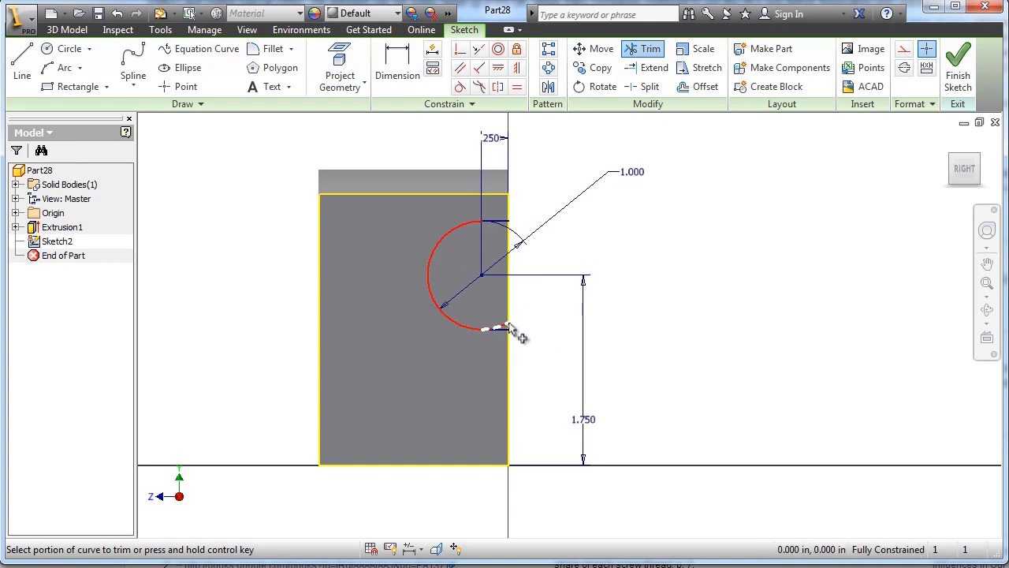
{"action": "right_click", "coordinate": [693, 275]}
{"action": "left_click", "coordinate": [739, 274]}
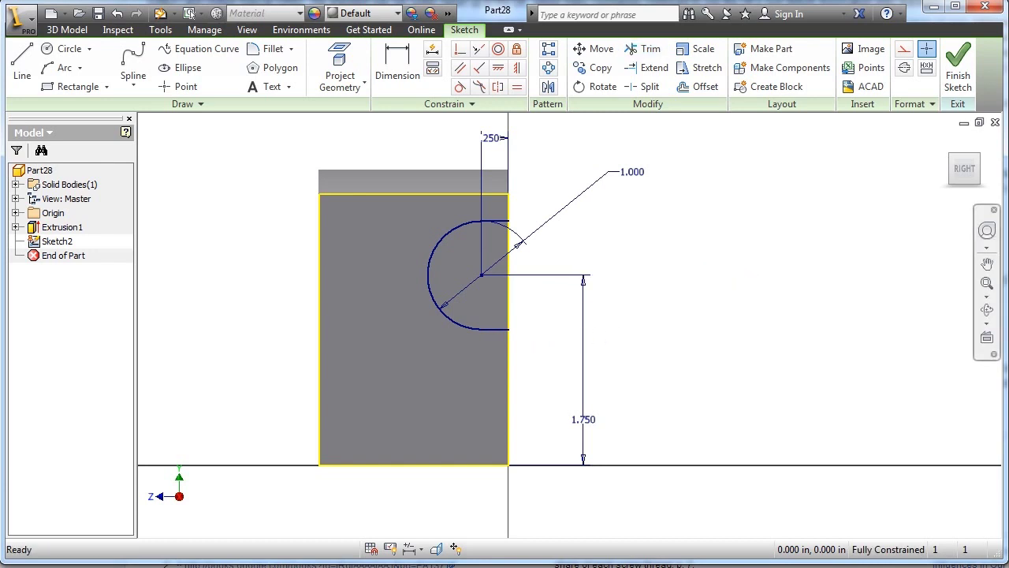
{"action": "left_click", "coordinate": [960, 71]}
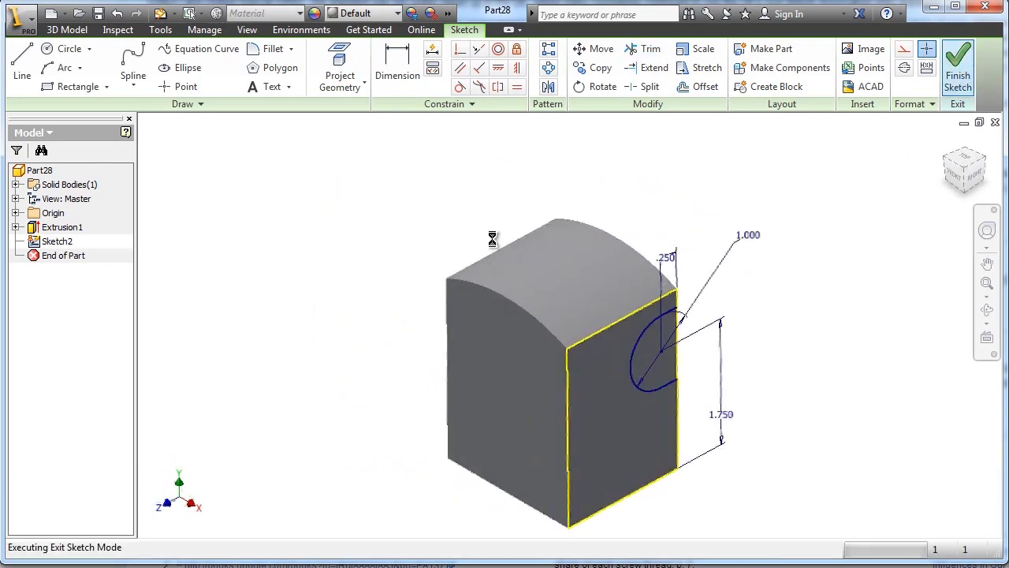
Extrude the rounded slot profile on the side face as a cut through all of the block.
{"action": "left_click", "coordinate": [137, 71]}
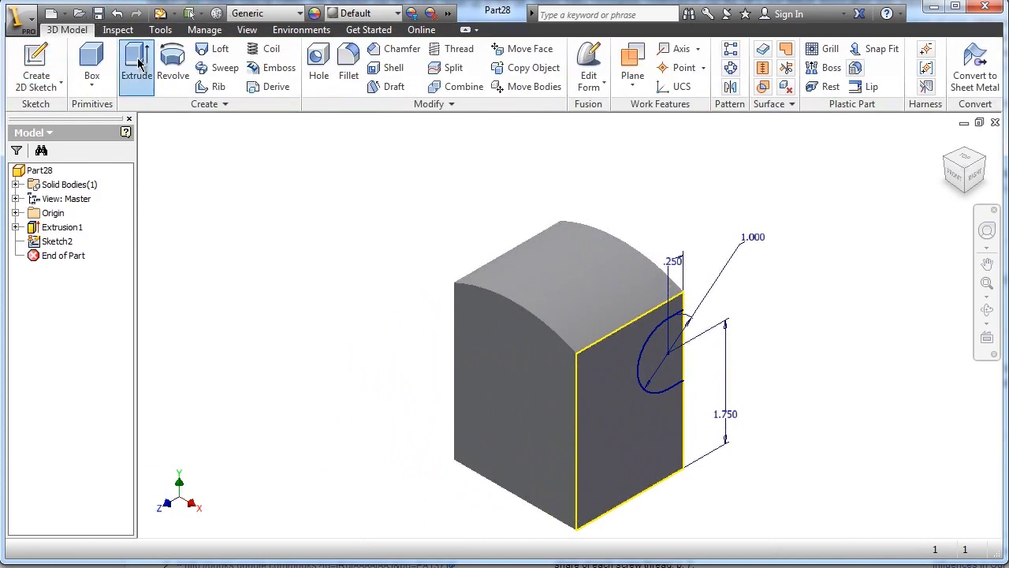
{"action": "left_click", "coordinate": [666, 351]}
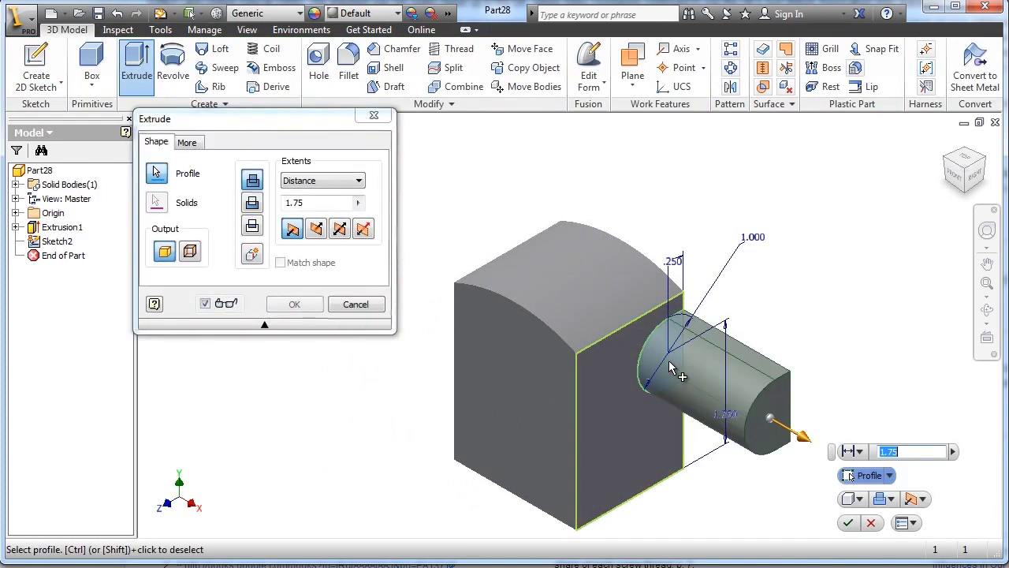
{"action": "left_click", "coordinate": [252, 203]}
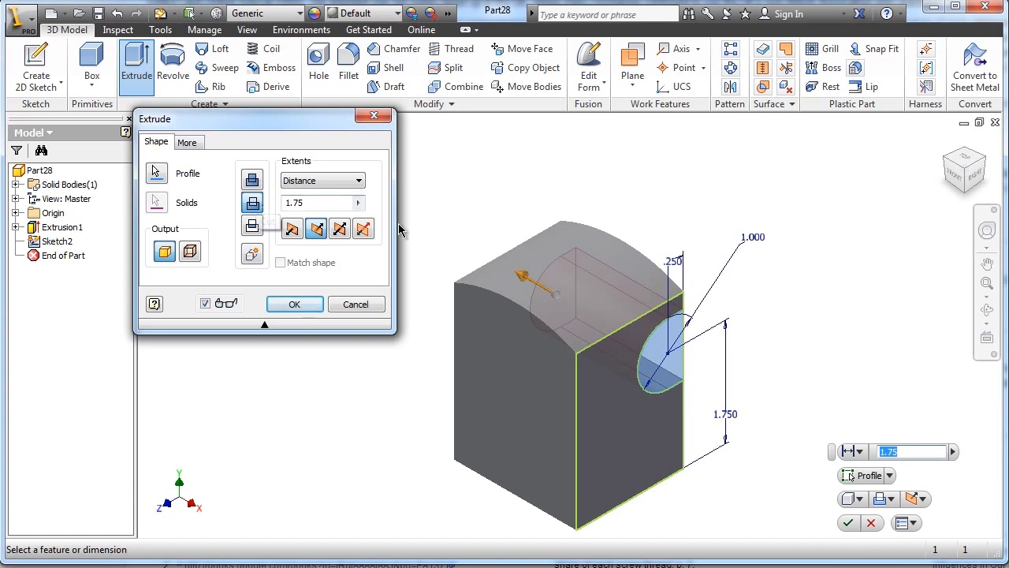
{"action": "left_click", "coordinate": [339, 180]}
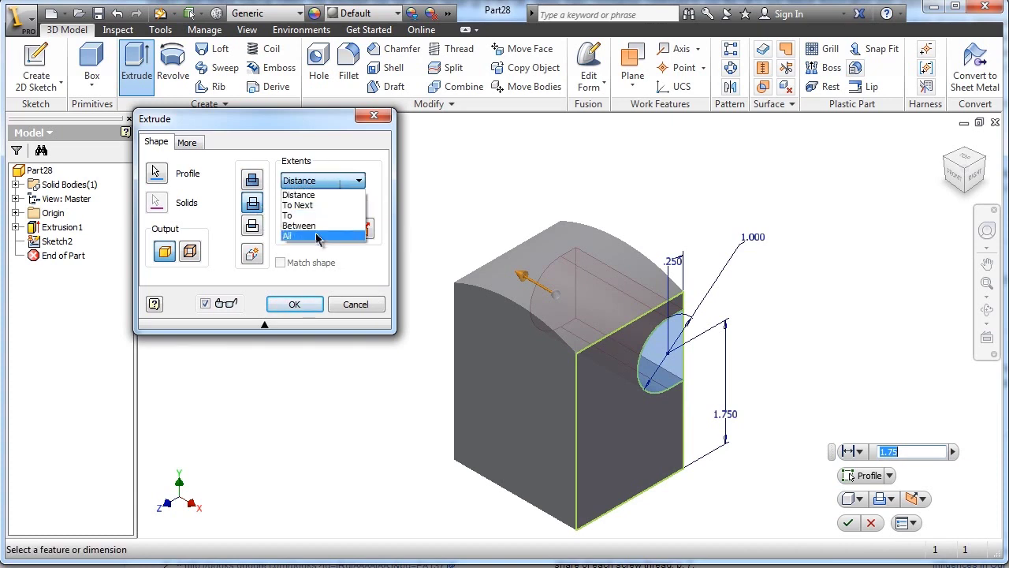
{"action": "left_click", "coordinate": [317, 235]}
{"action": "left_click", "coordinate": [314, 307]}
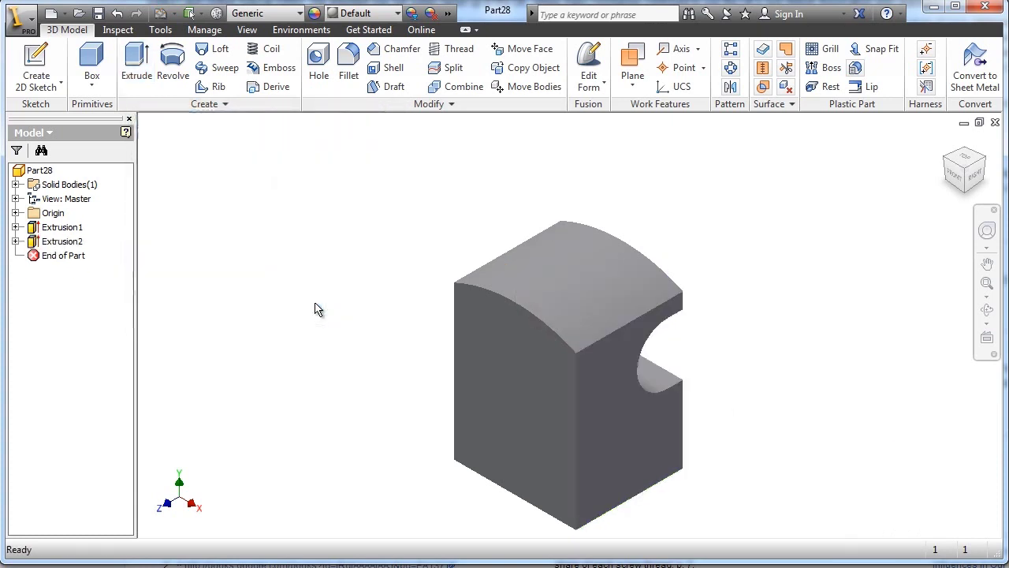
Start a sketch on the block's front face and draw a full-width rectangle across its lower part.
{"action": "left_click", "coordinate": [36, 67]}
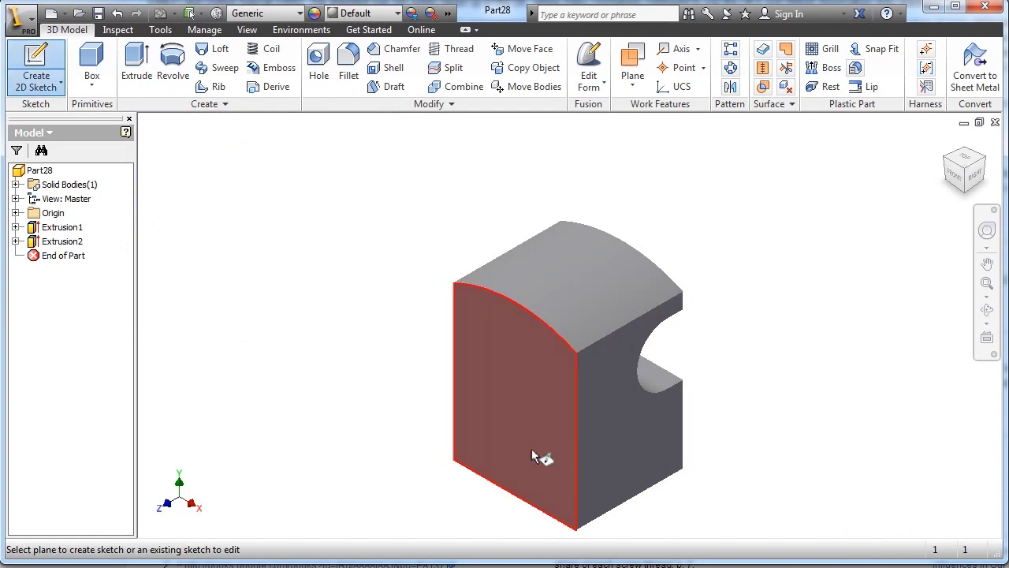
{"action": "left_click", "coordinate": [533, 454]}
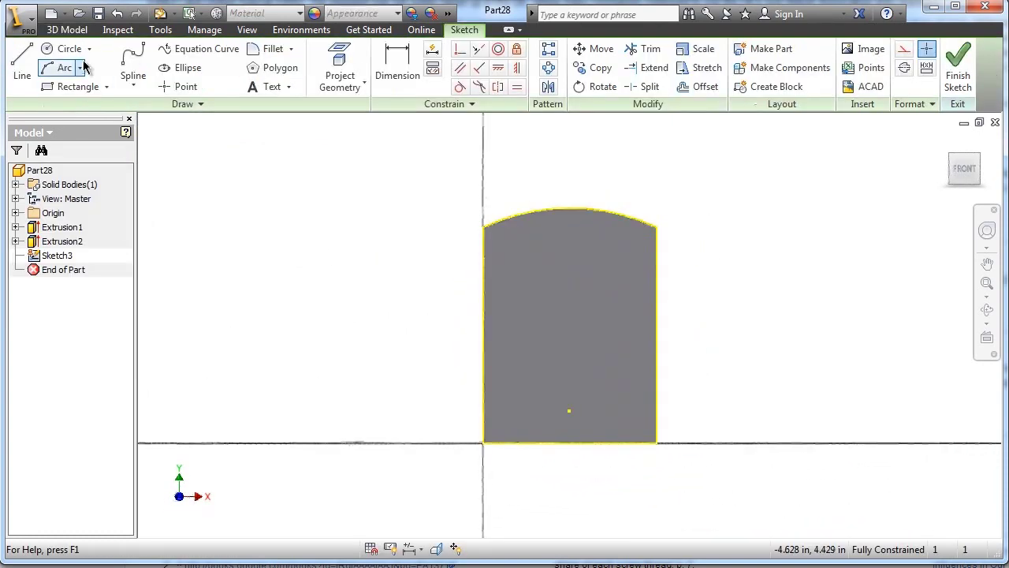
{"action": "left_click", "coordinate": [77, 85]}
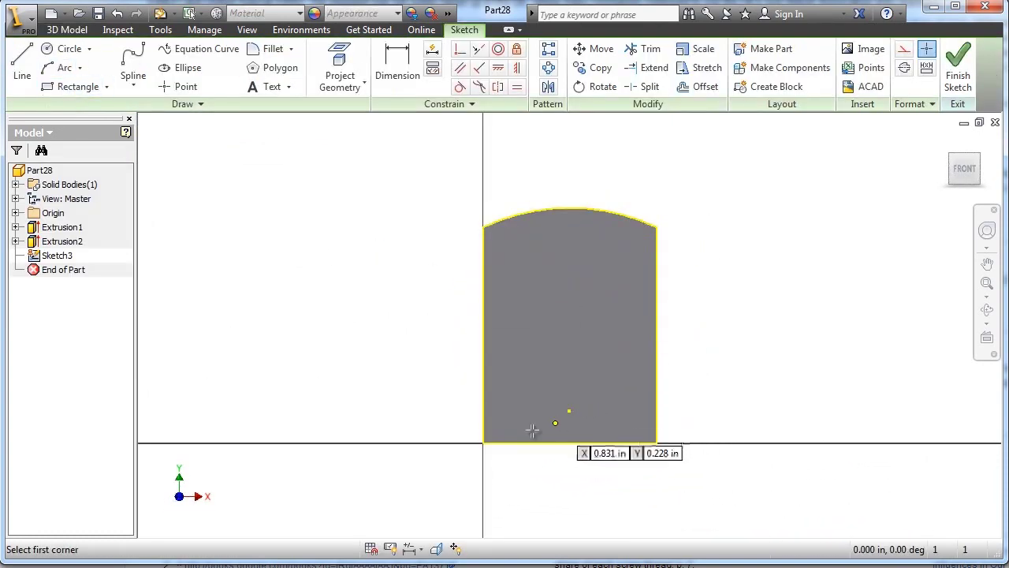
{"action": "left_click", "coordinate": [483, 439]}
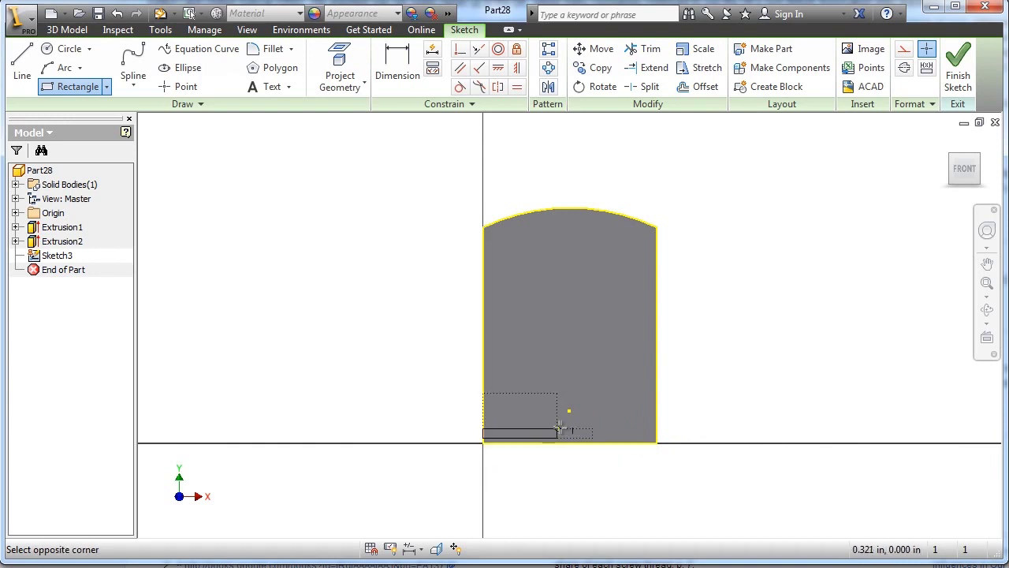
{"action": "left_click", "coordinate": [657, 341]}
{"action": "right_click", "coordinate": [767, 334]}
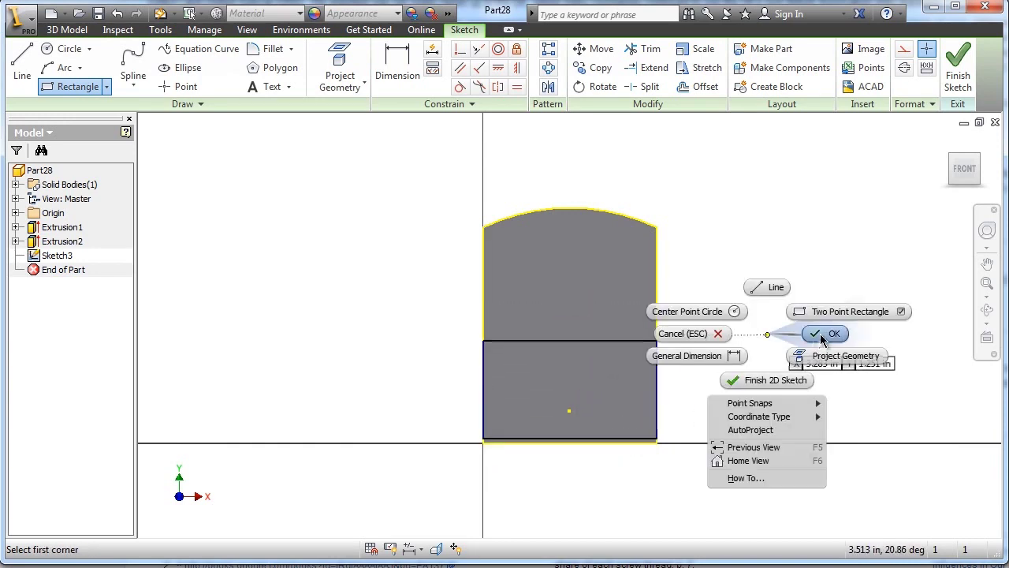
{"action": "left_click", "coordinate": [822, 334]}
Move the rectangle's lower-left corner onto the face's lower-left corner, making the rectangle about 1.19 in high.
{"action": "scroll", "coordinate": [485, 438], "scroll_direction": "up", "scroll_amount": 5}
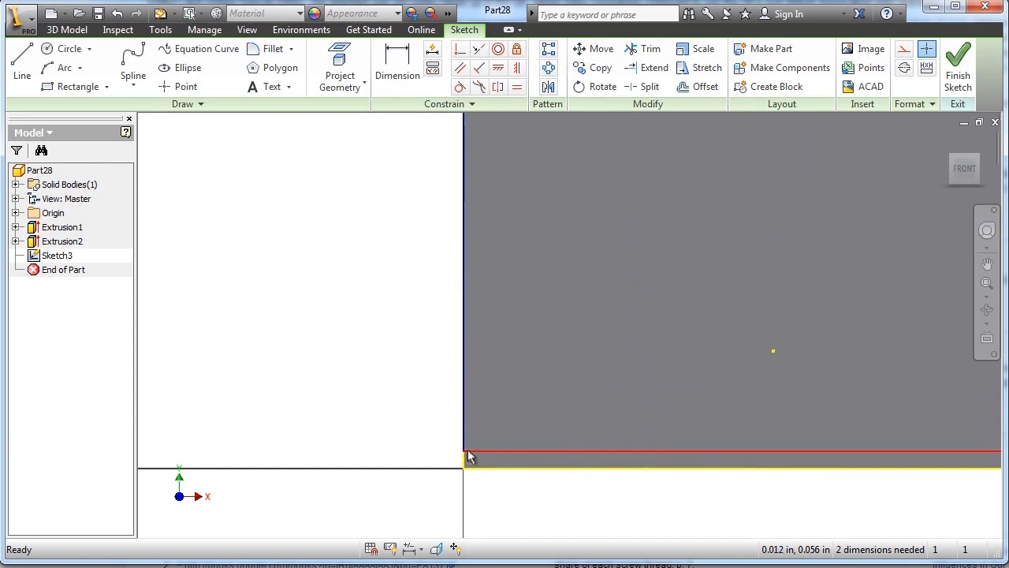
{"action": "left_click_drag", "start_coordinate": [466, 457], "coordinate": [464, 469]}
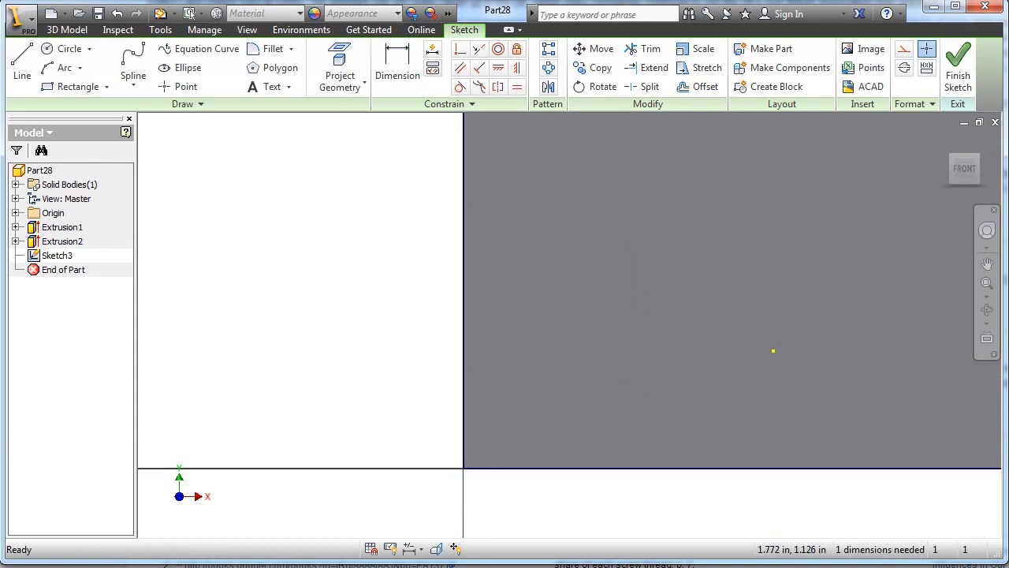
{"action": "left_click", "coordinate": [952, 173]}
Sketch a circle centred across the face just above the rectangle's upper edge and dimension its diameter as .75*2 in.
{"action": "key", "text": "c"}
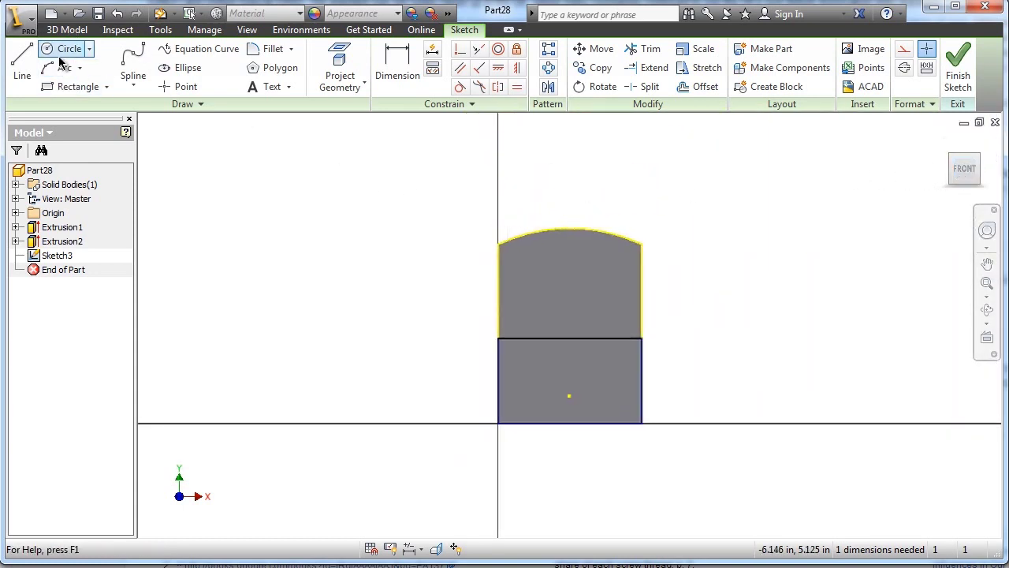
{"action": "left_click", "coordinate": [570, 312]}
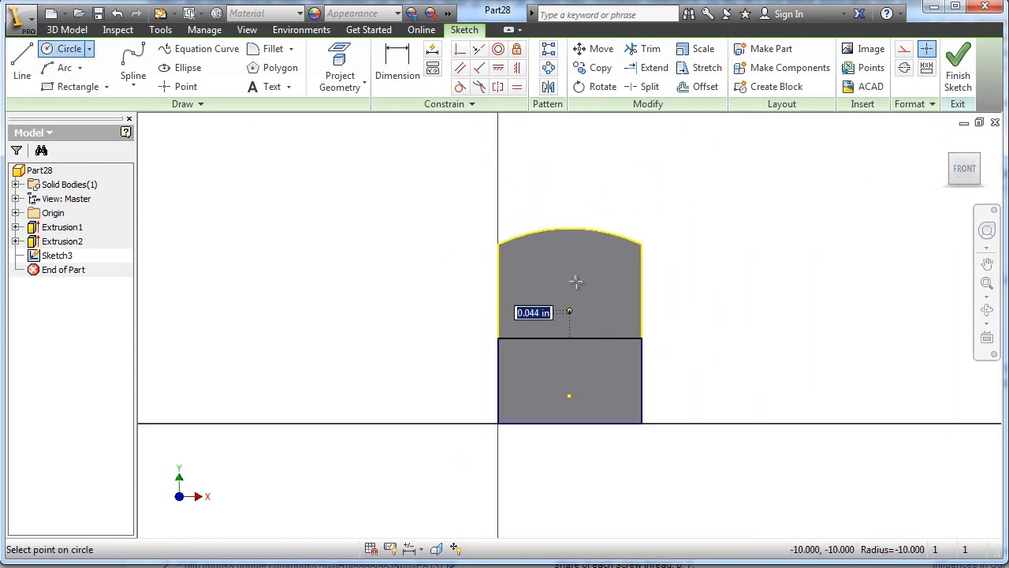
{"action": "left_click", "coordinate": [577, 272]}
{"action": "key", "text": "d"}
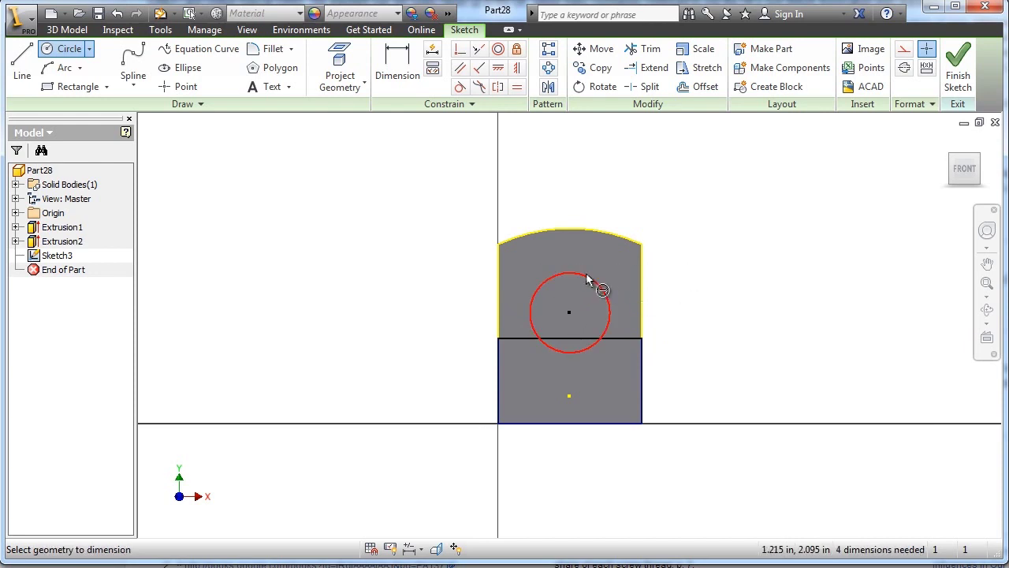
{"action": "left_click", "coordinate": [706, 229]}
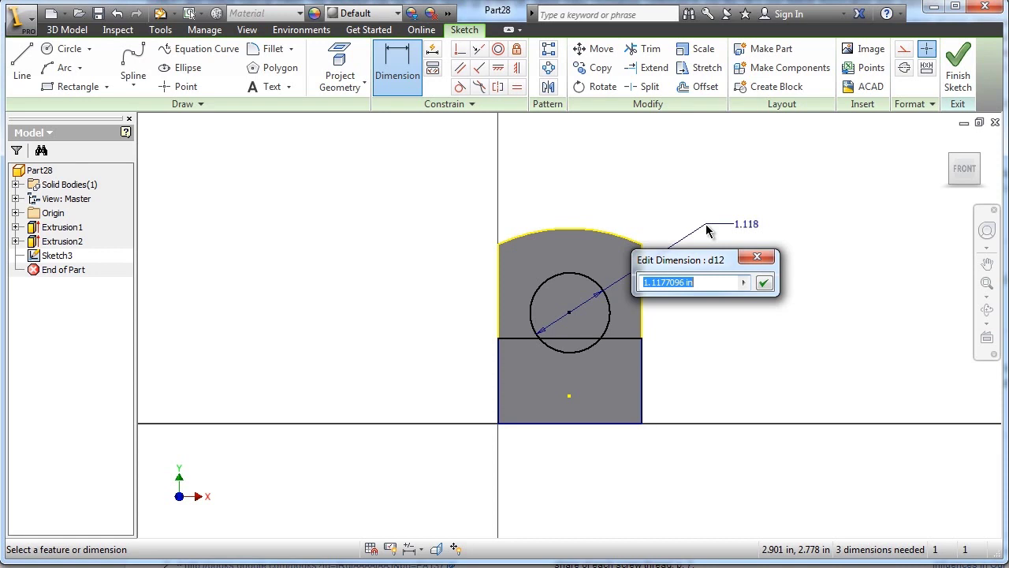
{"action": "type", "text": ".75*2"}
{"action": "key", "text": "Return"}
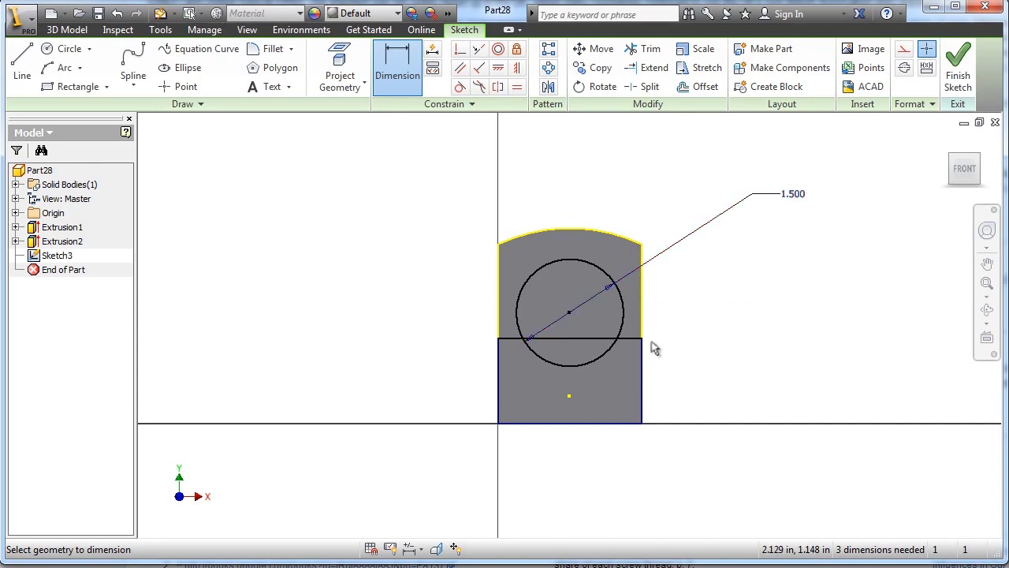
Dimension the rectangle's height between its upper and lower edges as 1.375 in.
{"action": "left_click", "coordinate": [630, 344]}
{"action": "left_click", "coordinate": [636, 424]}
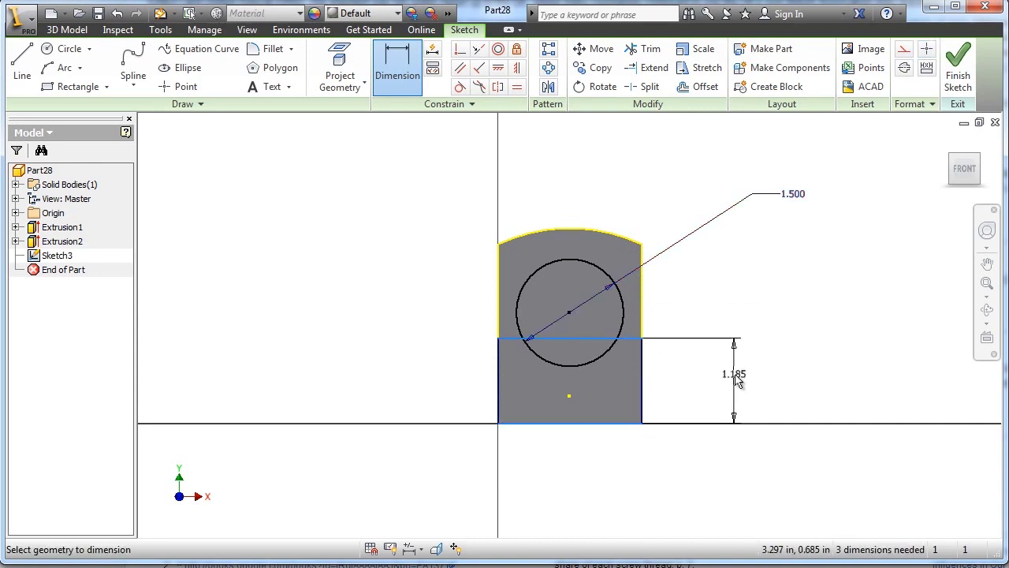
{"action": "left_click", "coordinate": [734, 380]}
{"action": "type", "text": "1.375"}
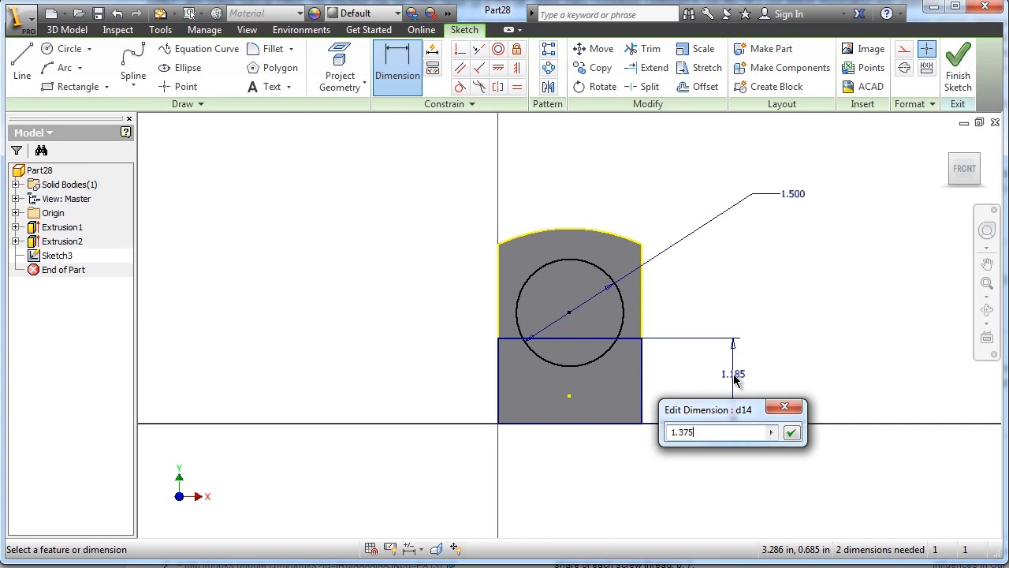
{"action": "key", "text": "Return"}
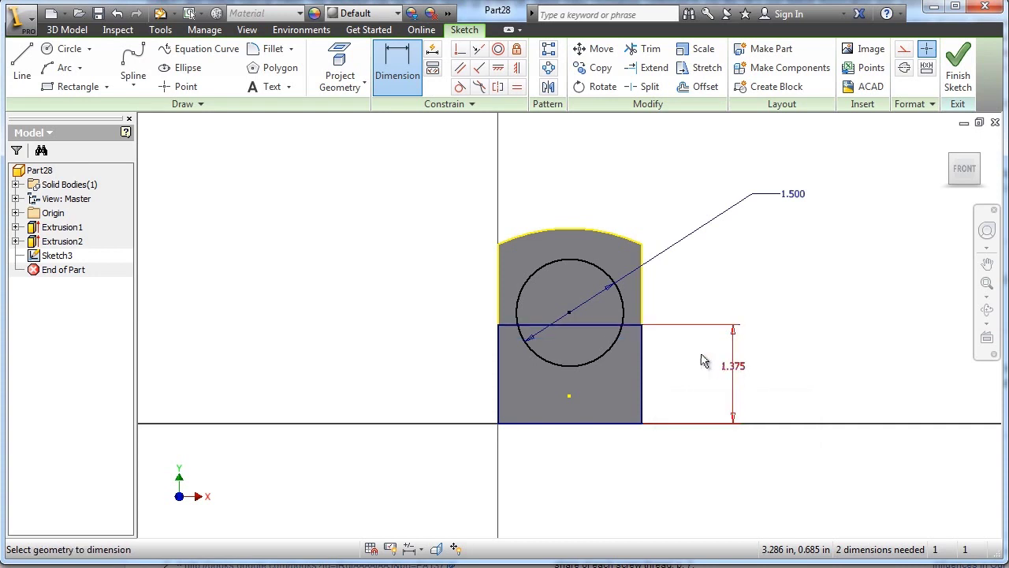
Dimension the circle's centre 1.375 in above the face's bottom edge.
{"action": "left_click", "coordinate": [578, 321]}
{"action": "left_click", "coordinate": [780, 371]}
{"action": "key", "text": "Escape"}
Set the rectangle's height dimension to .875 in.
{"action": "double_click", "coordinate": [739, 371]}
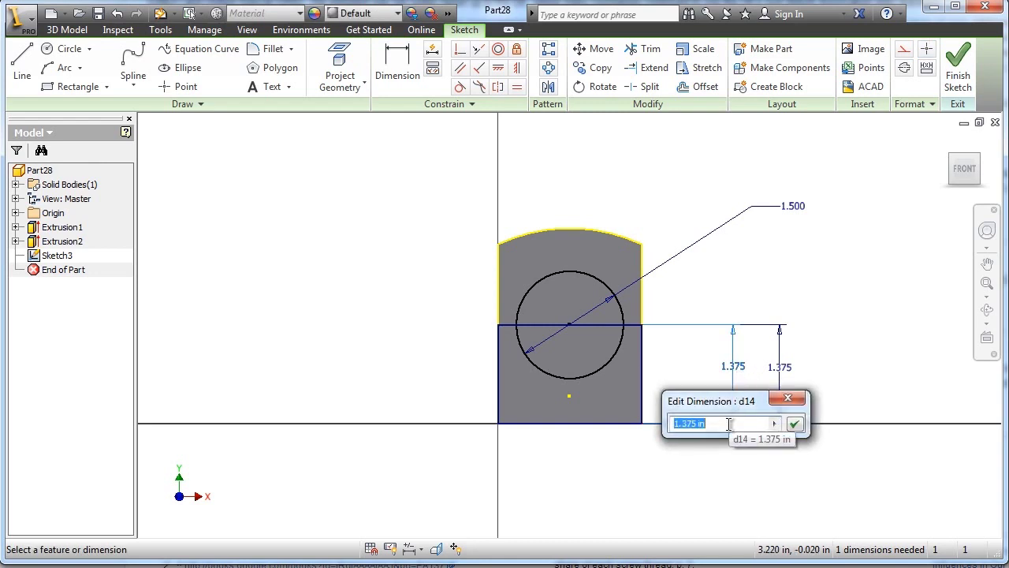
{"action": "type", "text": ".87"}
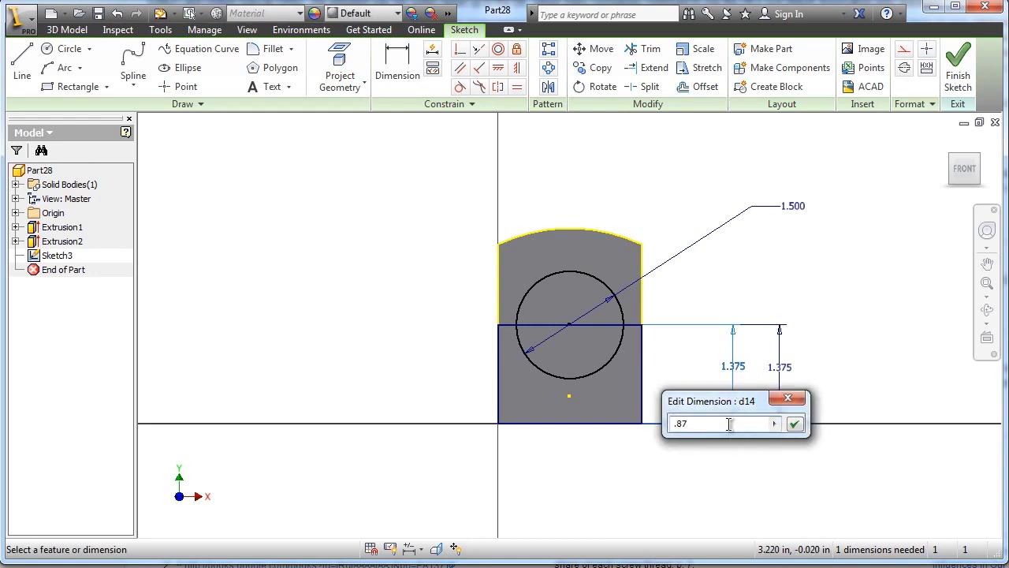
{"action": "type", "text": "5"}
{"action": "key", "text": "Return"}
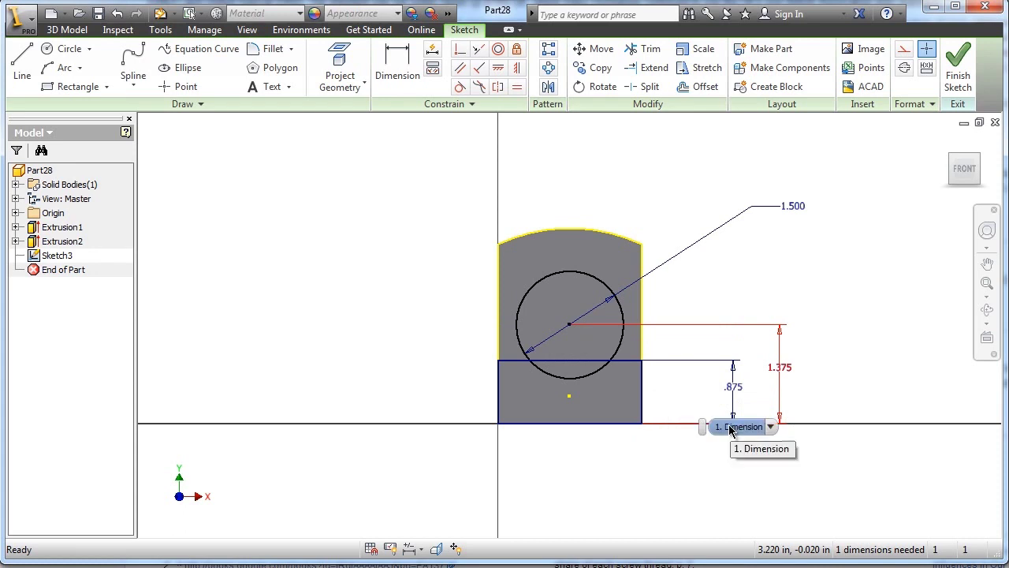
Dimension the circle's centre 1 in from the face's right edge, then finish the sketch.
{"action": "left_click", "coordinate": [605, 458]}
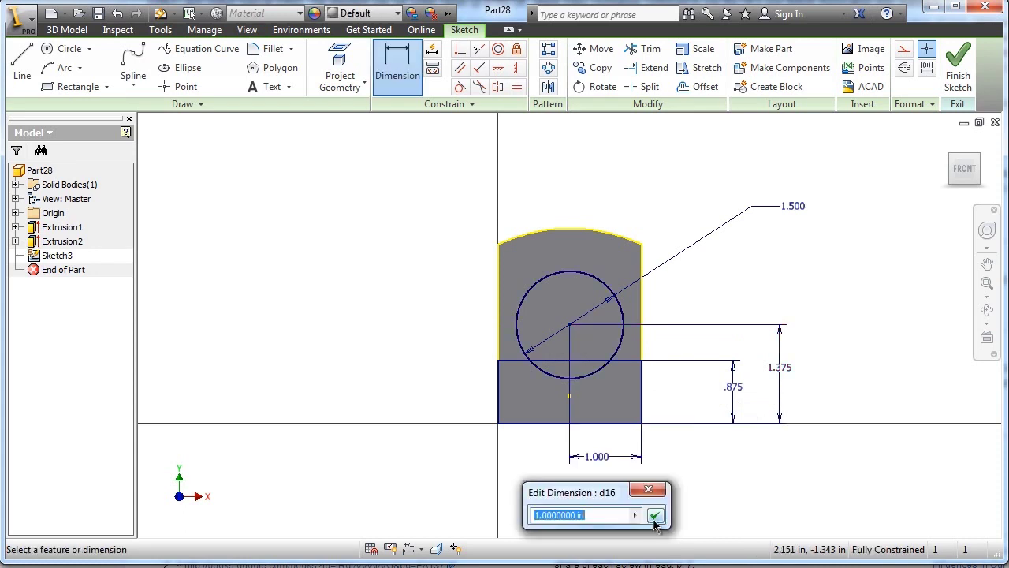
{"action": "left_click", "coordinate": [654, 521]}
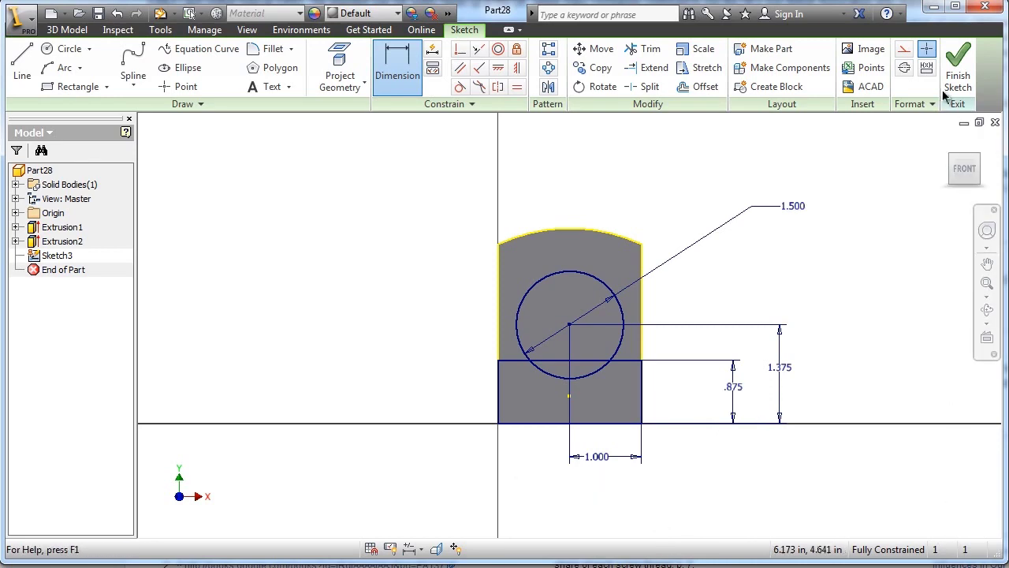
{"action": "left_click", "coordinate": [958, 65]}
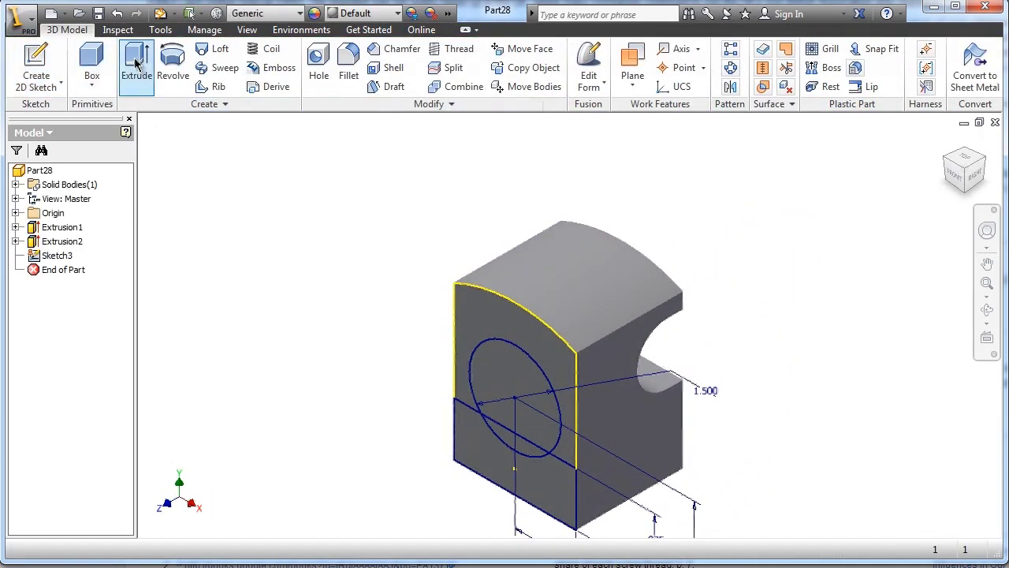
Extrude the circle and the rectangle together outward from the front face, joined to the block, by 5.5-1.75 in.
{"action": "left_click", "coordinate": [137, 64]}
{"action": "left_click", "coordinate": [541, 397]}
{"action": "left_click", "coordinate": [539, 467]}
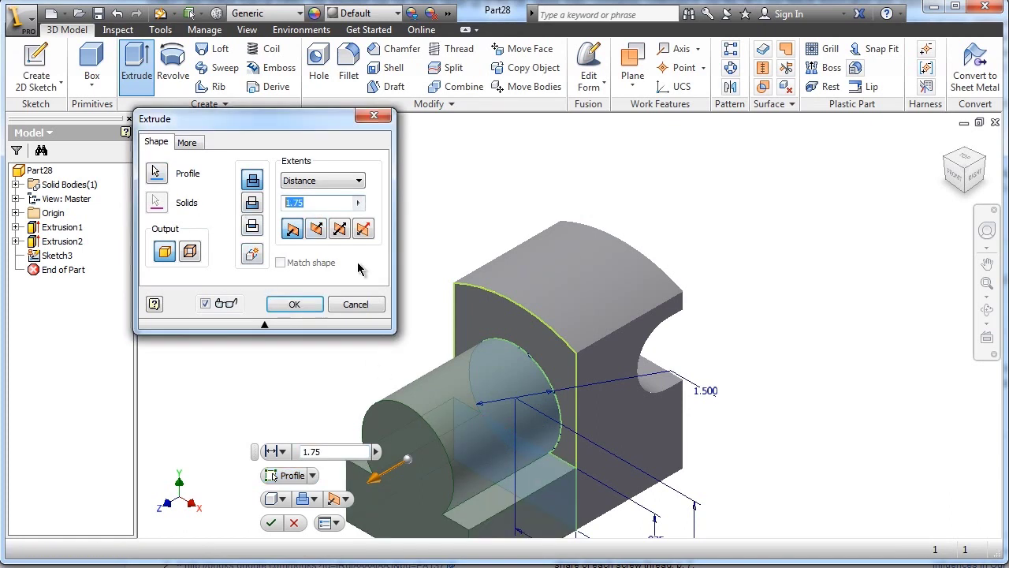
{"action": "scroll", "coordinate": [785, 409], "scroll_direction": "down", "scroll_amount": 3}
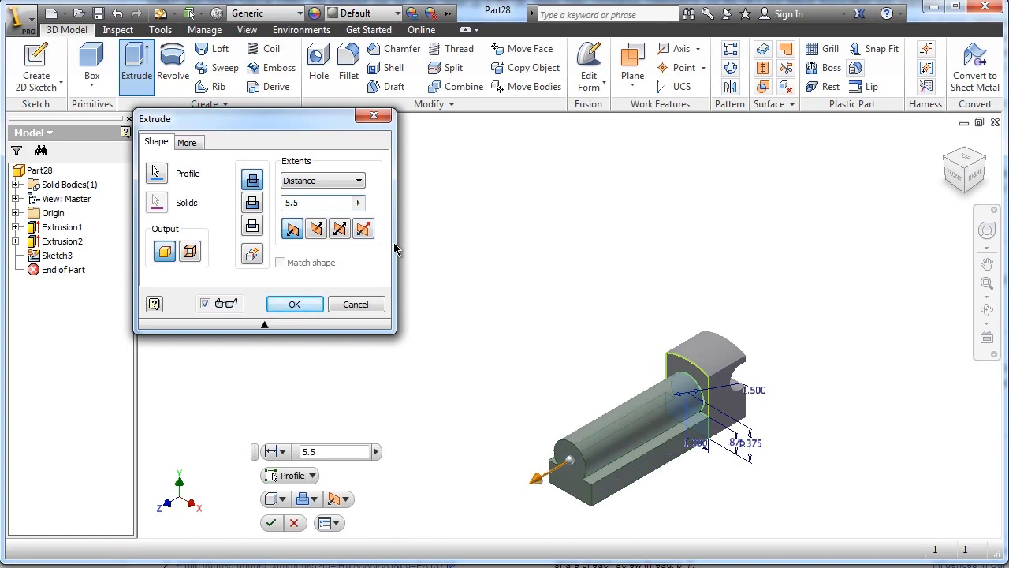
{"action": "type", "text": "-"}
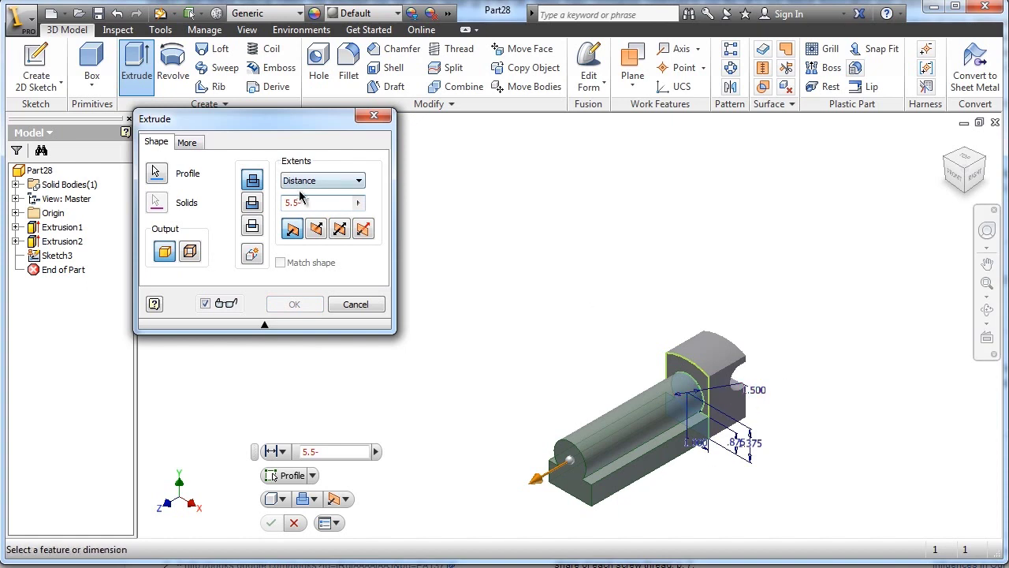
{"action": "type", "text": "1.75"}
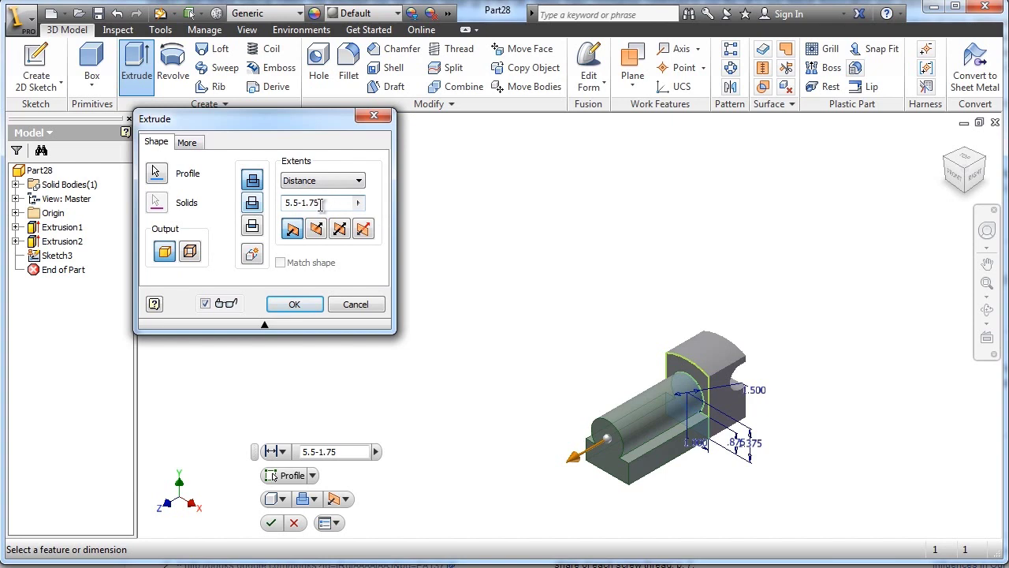
{"action": "left_click", "coordinate": [294, 304]}
Create a work plane tangent to the top of the cylinder and parallel to the XZ origin plane.
{"action": "scroll", "coordinate": [743, 397], "scroll_direction": "down", "scroll_amount": 2}
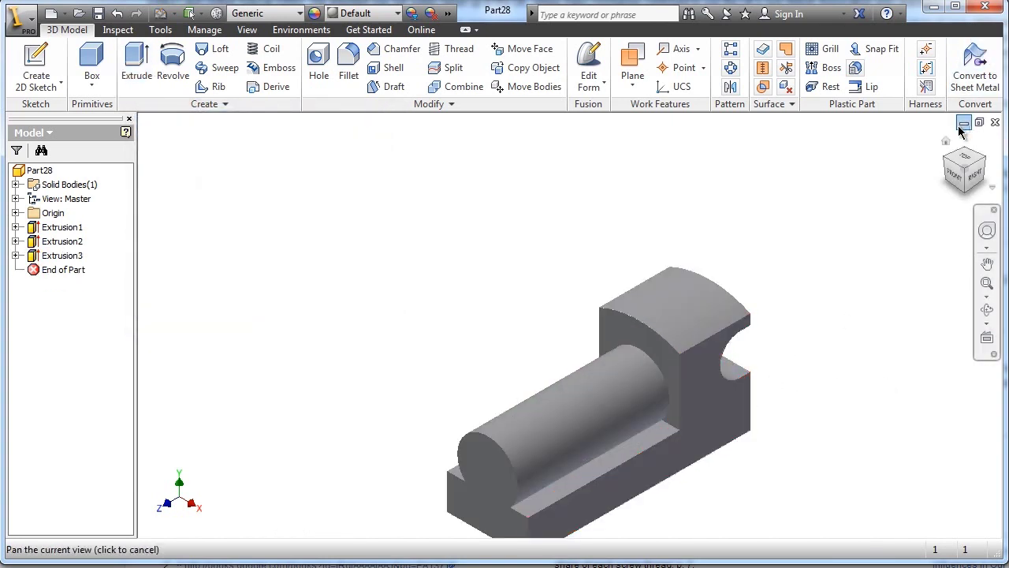
{"action": "scroll", "coordinate": [576, 347], "scroll_direction": "down", "scroll_amount": 2}
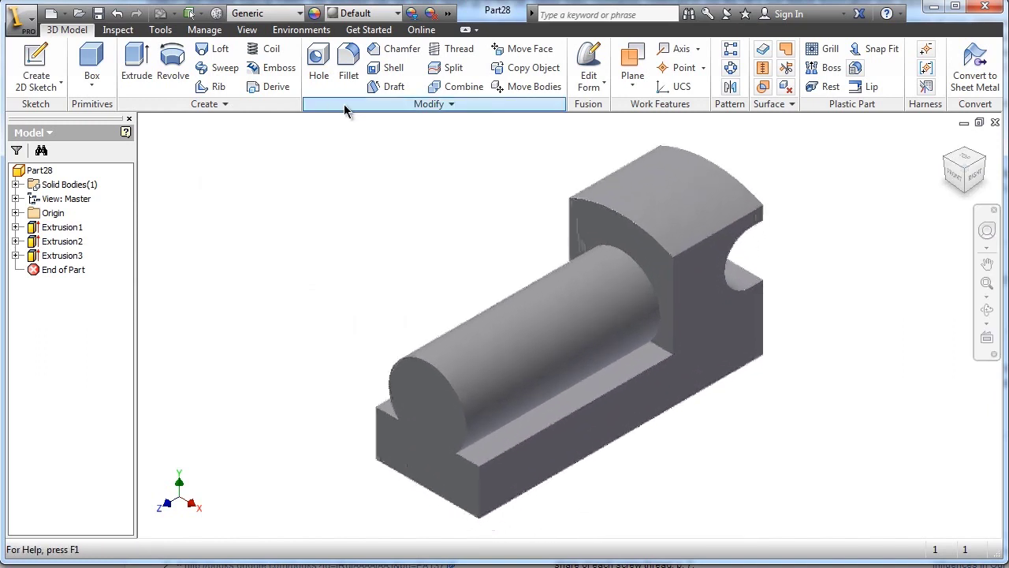
{"action": "left_click", "coordinate": [633, 59]}
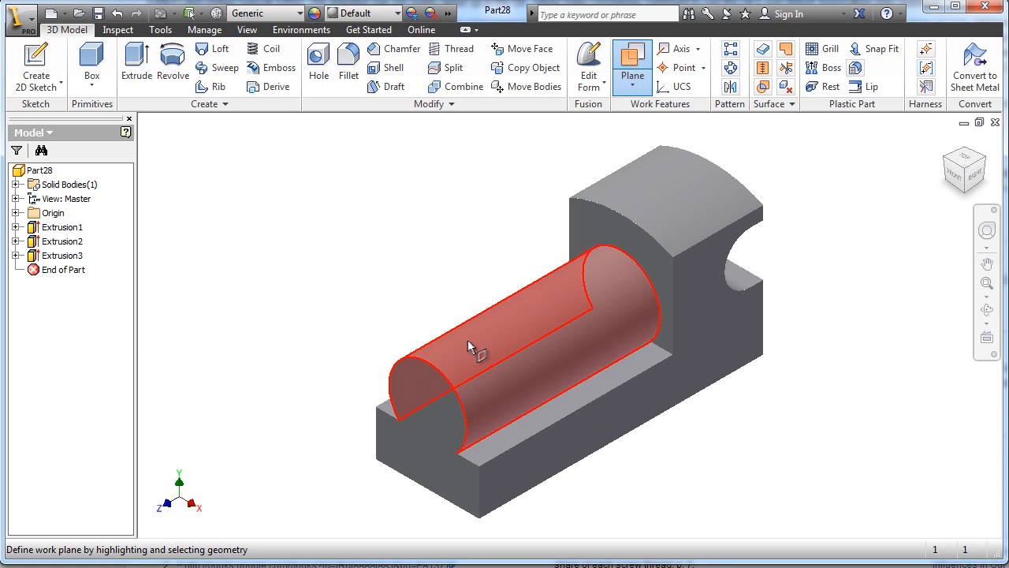
{"action": "left_click", "coordinate": [468, 347]}
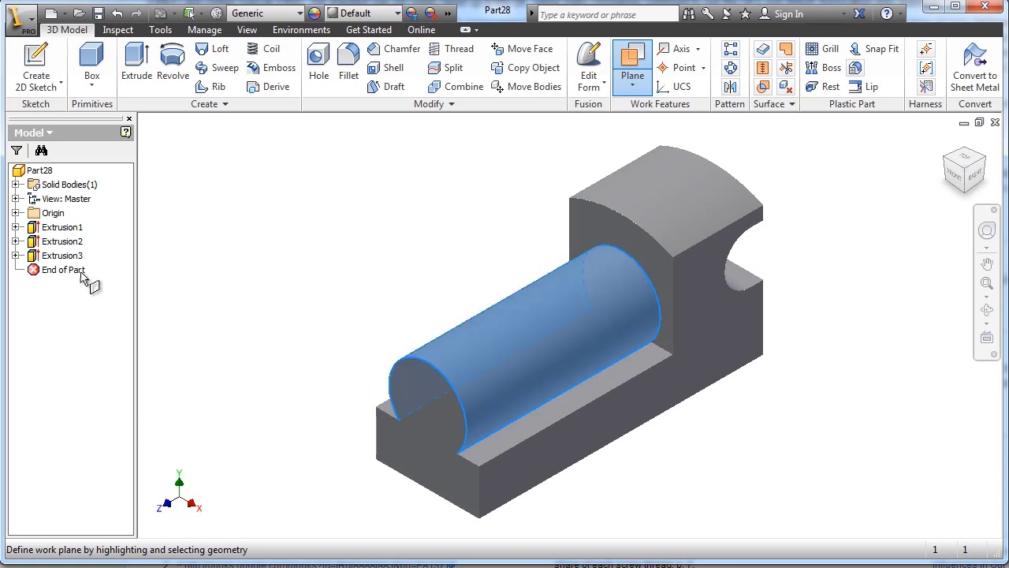
{"action": "left_click", "coordinate": [16, 213]}
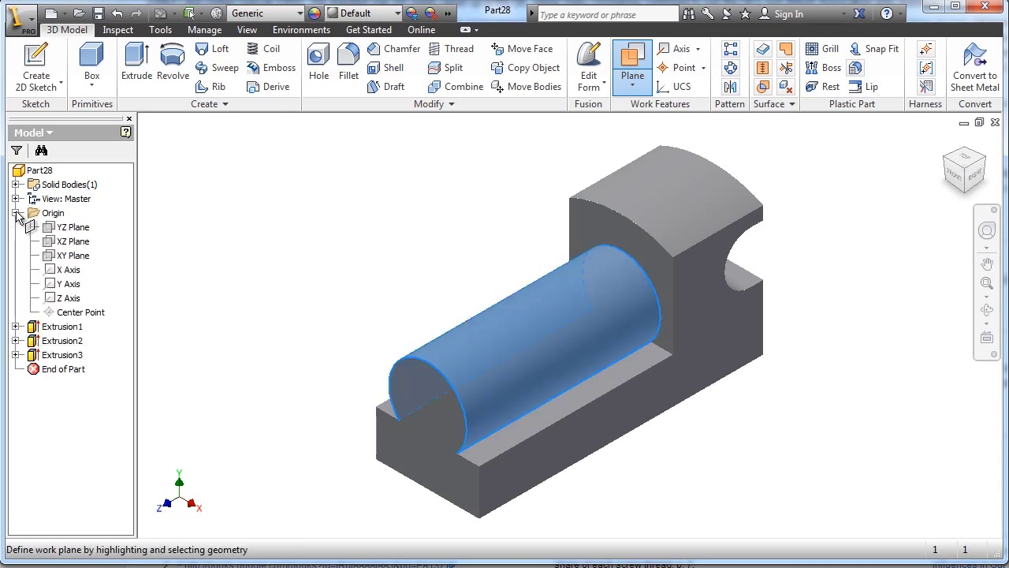
{"action": "left_click", "coordinate": [75, 244]}
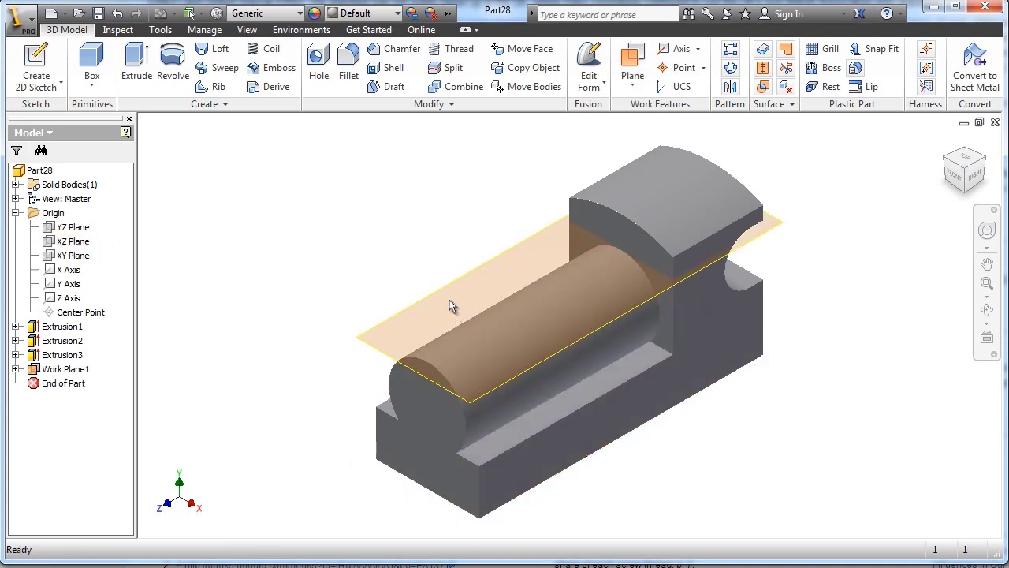
Start a sketch on the work plane and draw a circle about .9 in in diameter over the cylinder, about 1.06 in from its front end.
{"action": "left_click", "coordinate": [39, 75]}
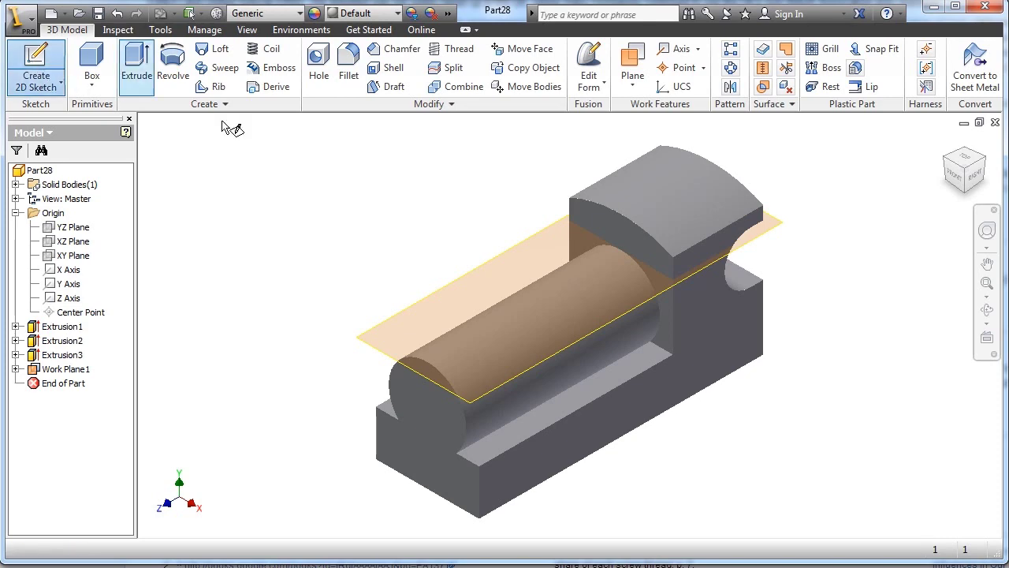
{"action": "left_click", "coordinate": [413, 310]}
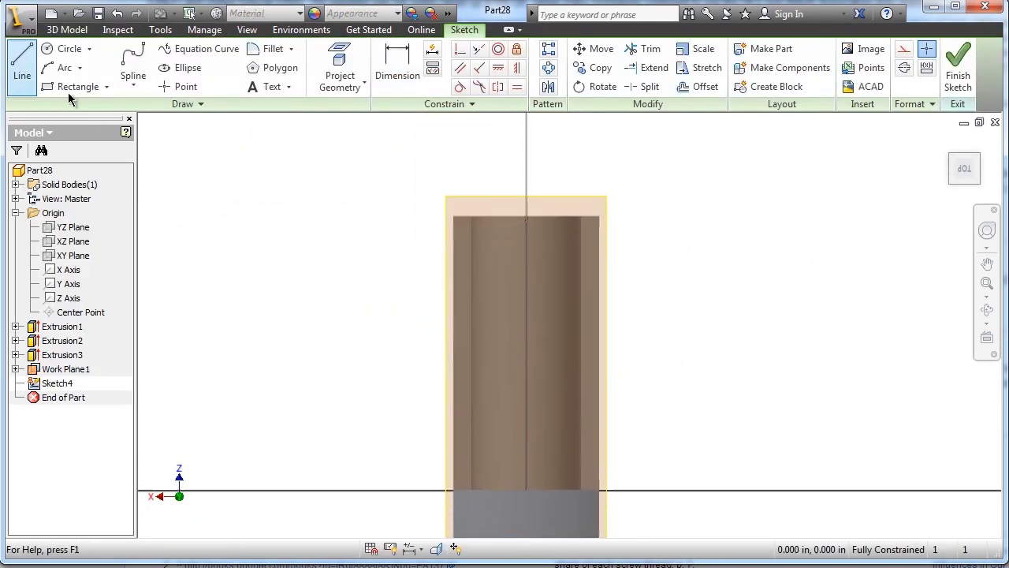
{"action": "left_click", "coordinate": [69, 49]}
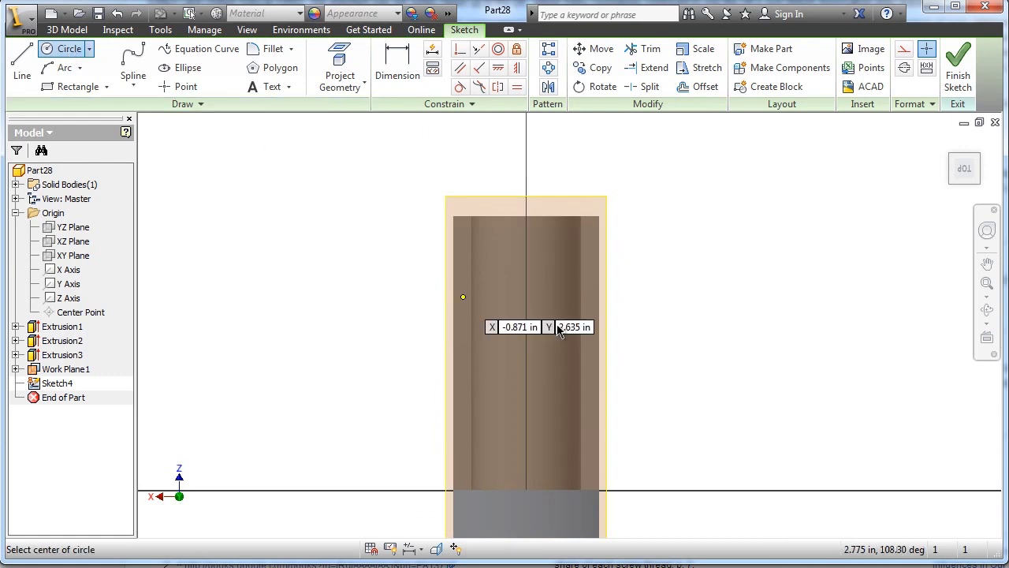
{"action": "left_click", "coordinate": [526, 293]}
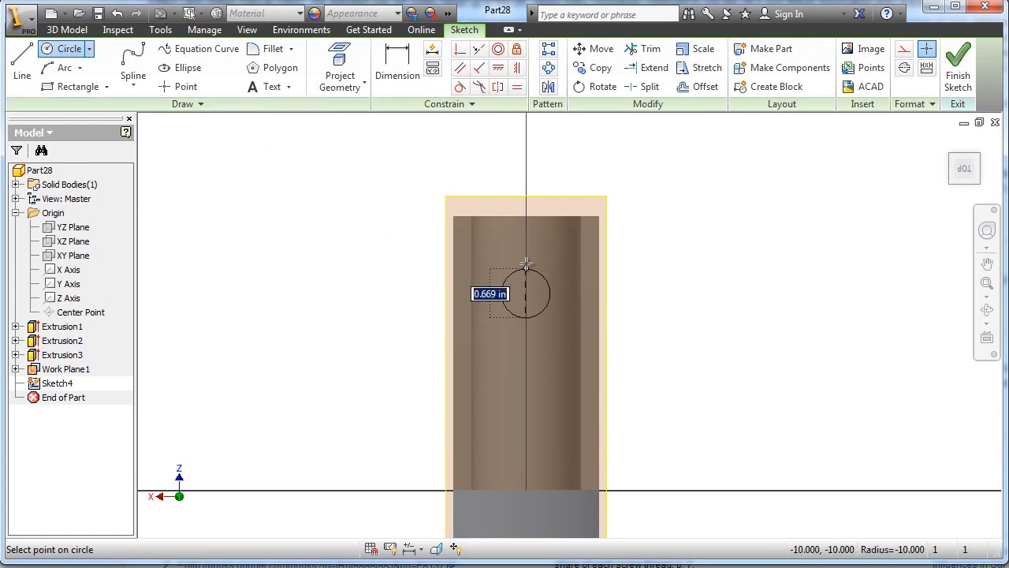
{"action": "left_click", "coordinate": [494, 293]}
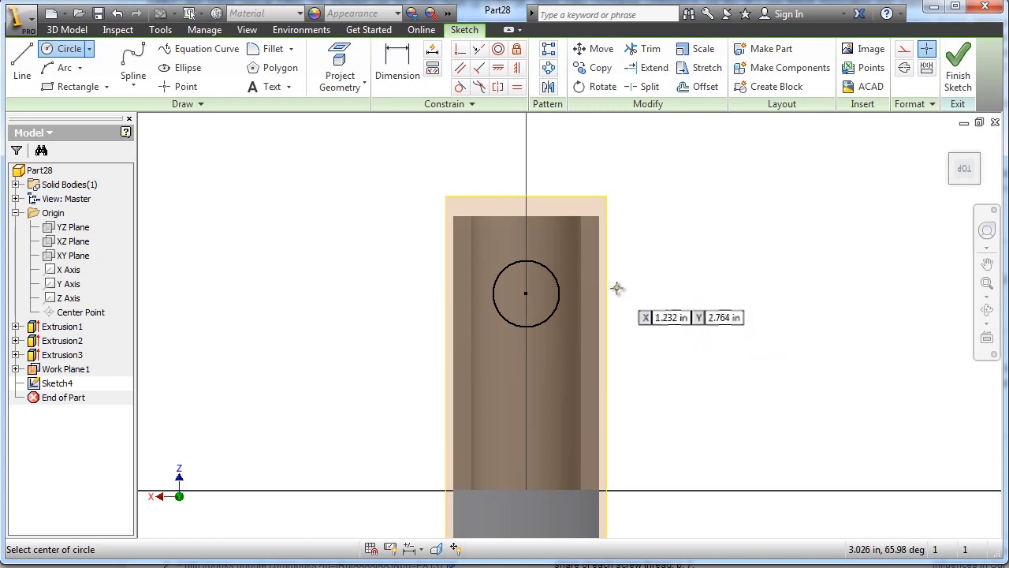
Set the circle's diameter dimension to .5 in.
{"action": "key", "text": "d"}
{"action": "left_click", "coordinate": [556, 285]}
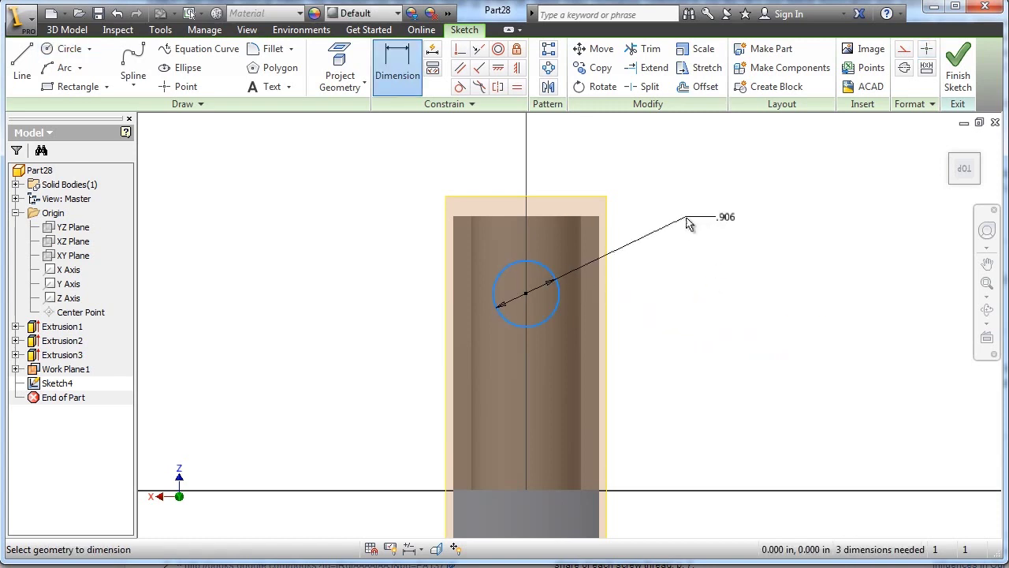
{"action": "left_click", "coordinate": [688, 224]}
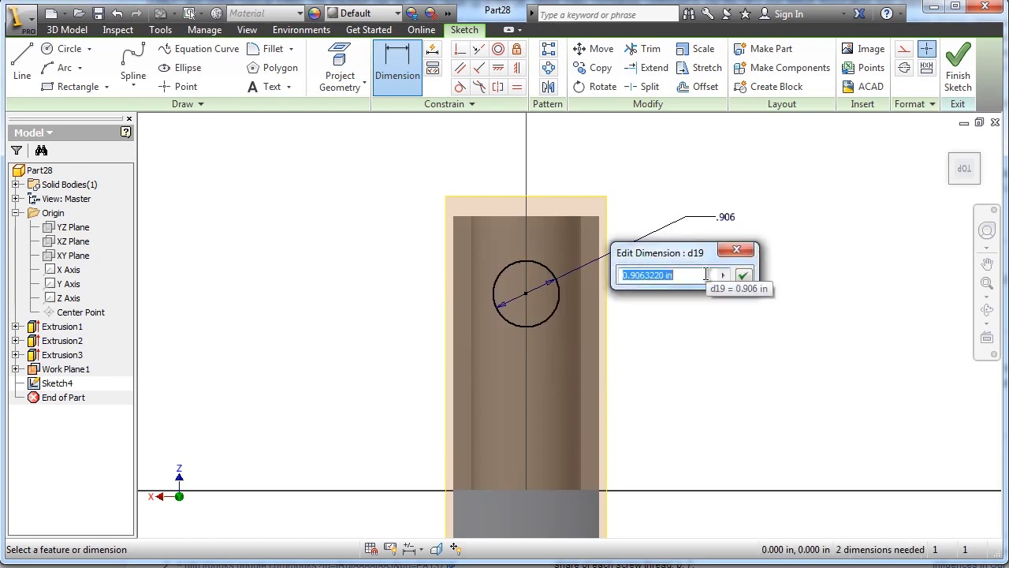
{"action": "type", "text": ".5"}
{"action": "key", "text": "Return"}
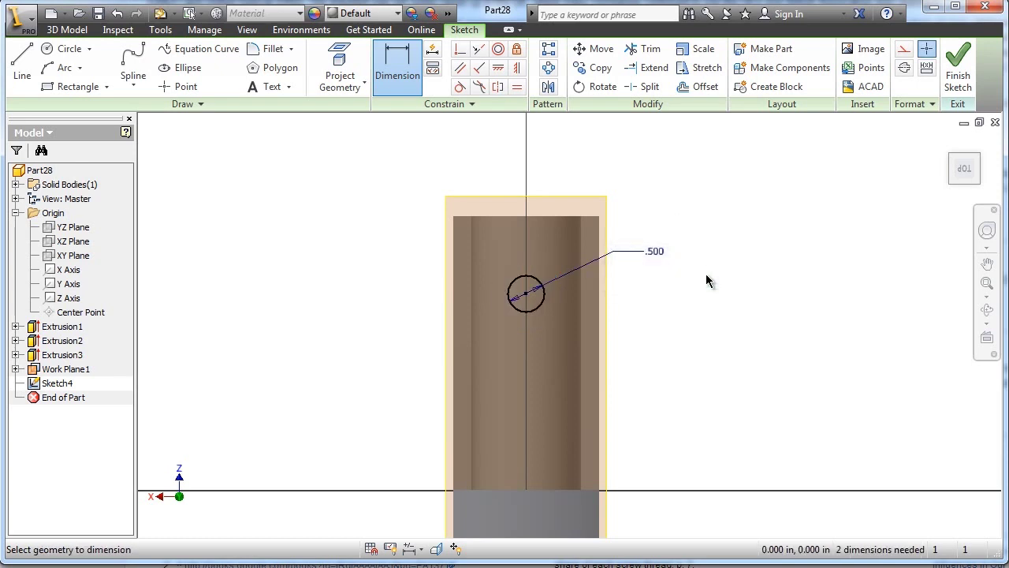
Dimension the circle's centre .875 in from the front edge of the cylinder.
{"action": "left_click", "coordinate": [528, 297]}
{"action": "left_click", "coordinate": [537, 217]}
{"action": "left_click", "coordinate": [693, 268]}
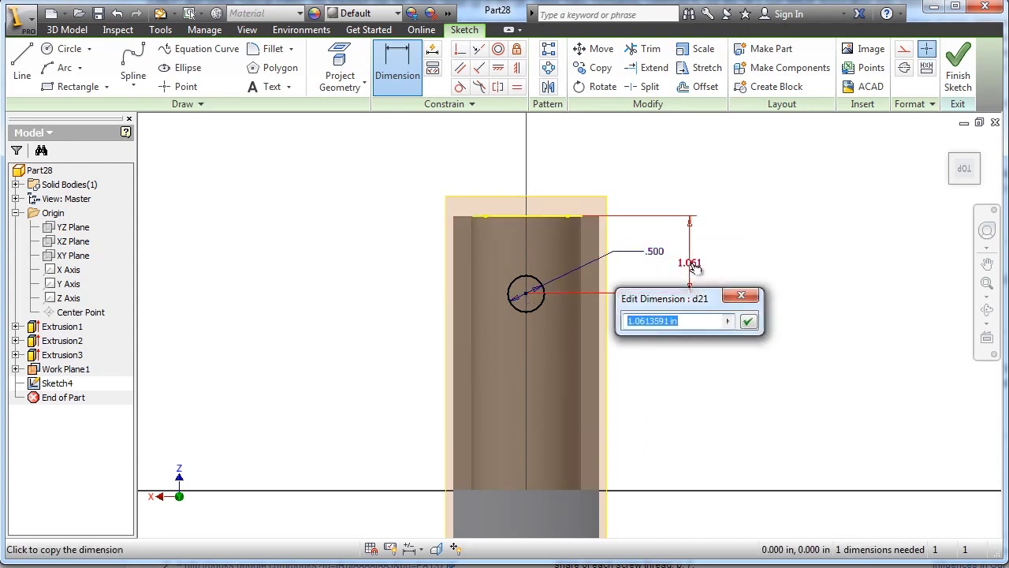
{"action": "type", "text": ".875"}
{"action": "key", "text": "Return"}
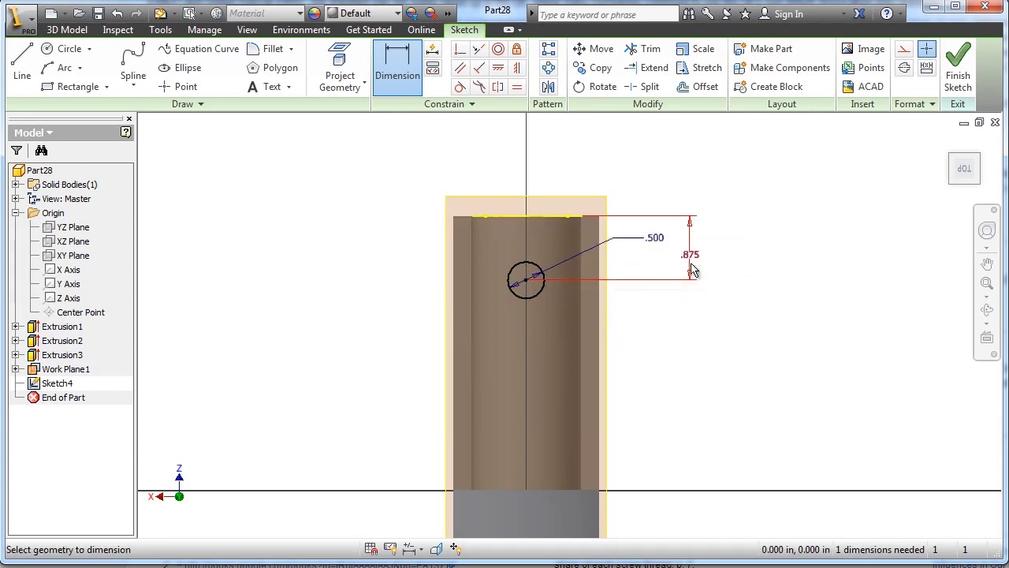
Dimension the circle's centre 1 in from the base's long side edge, then finish the sketch.
{"action": "left_click", "coordinate": [528, 280]}
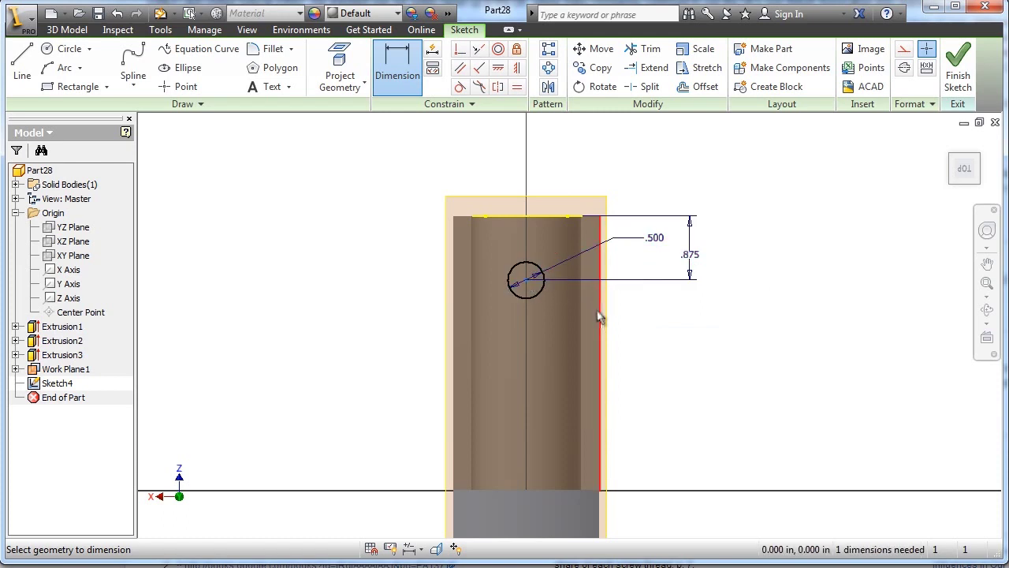
{"action": "left_click", "coordinate": [601, 316]}
{"action": "left_click", "coordinate": [564, 163]}
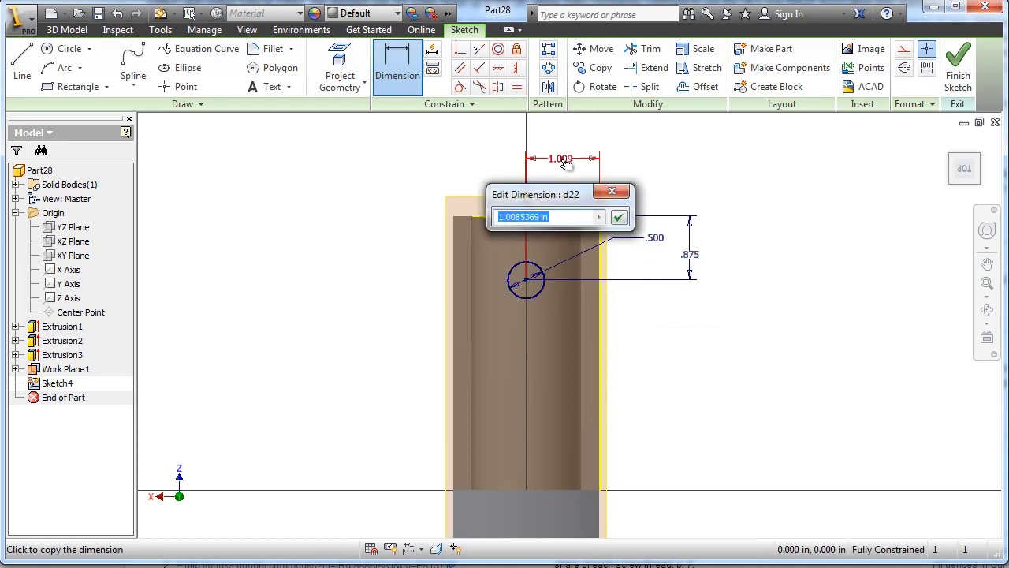
{"action": "type", "text": "1"}
{"action": "key", "text": "Return"}
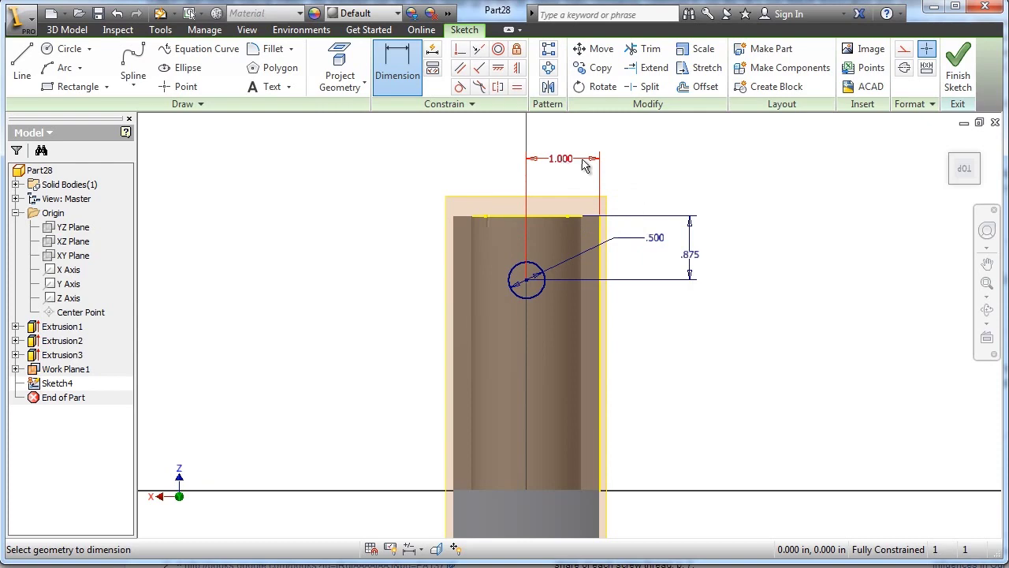
{"action": "left_click", "coordinate": [958, 71]}
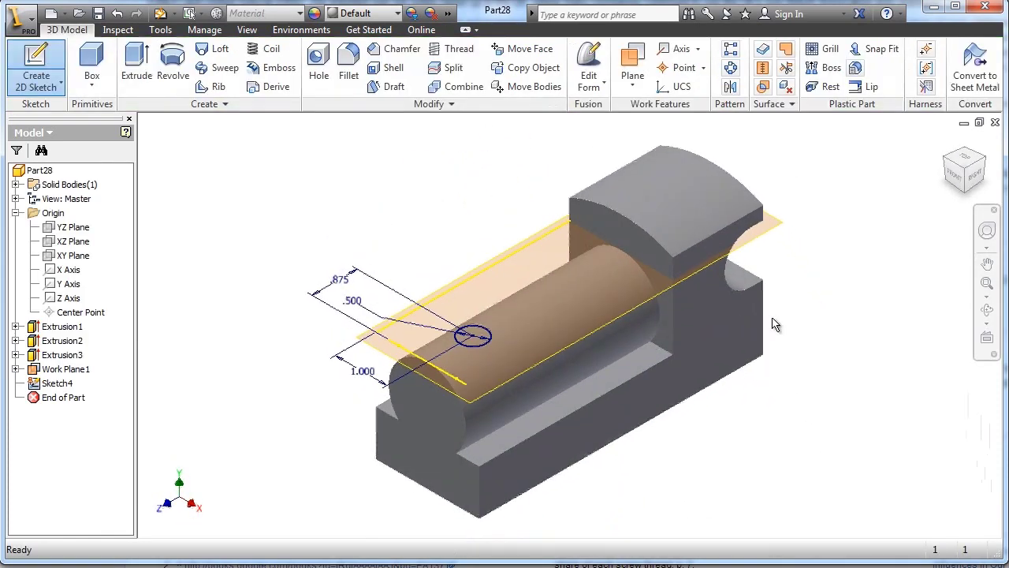
Drill a .5 in diameter, .25 in deep hole with a 118 deg drill point at the sketched circle's centre, then hide the work plane.
{"action": "left_click", "coordinate": [319, 67]}
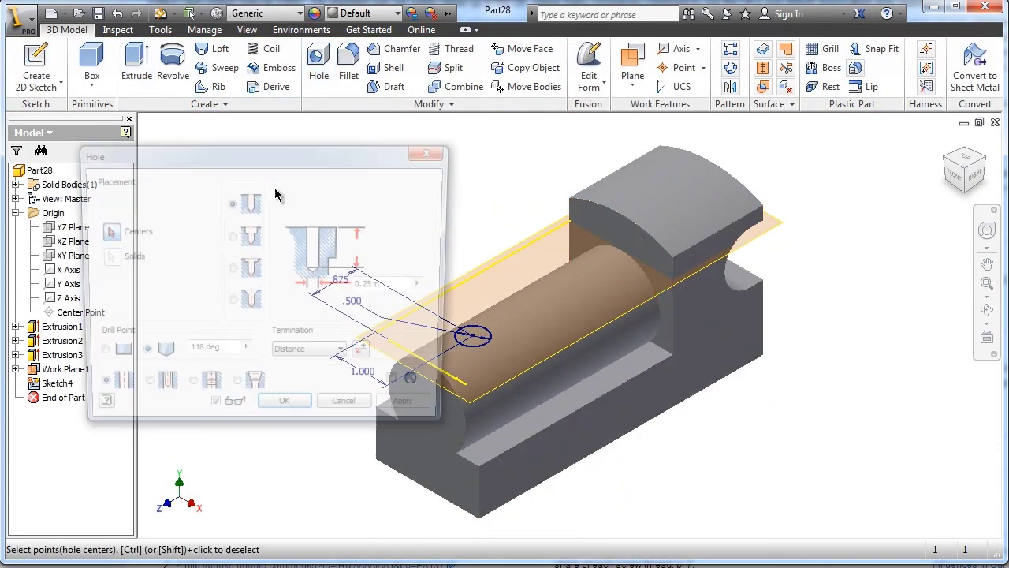
{"action": "left_click_drag", "start_coordinate": [327, 153], "coordinate": [265, 156]}
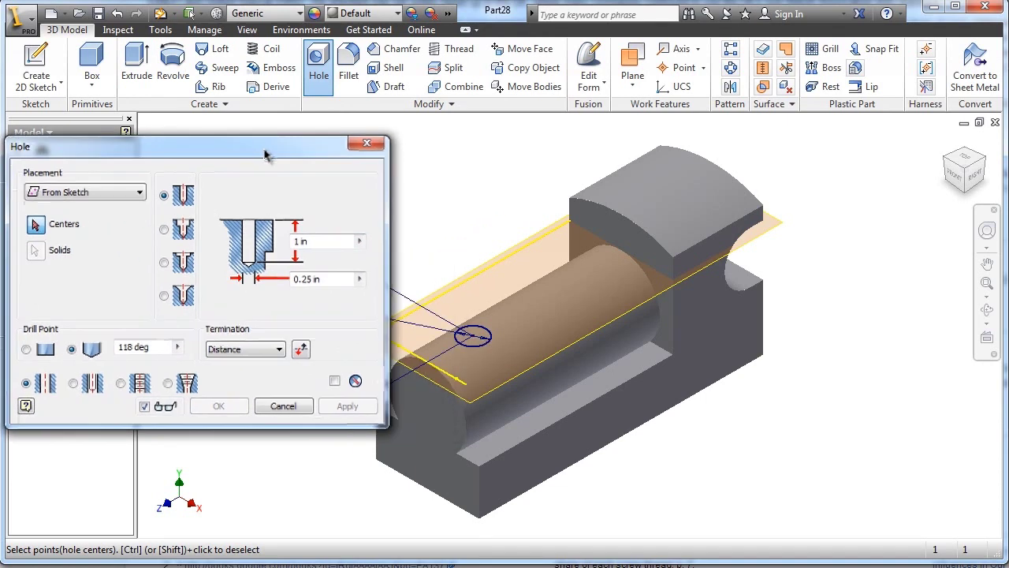
{"action": "left_click", "coordinate": [477, 338]}
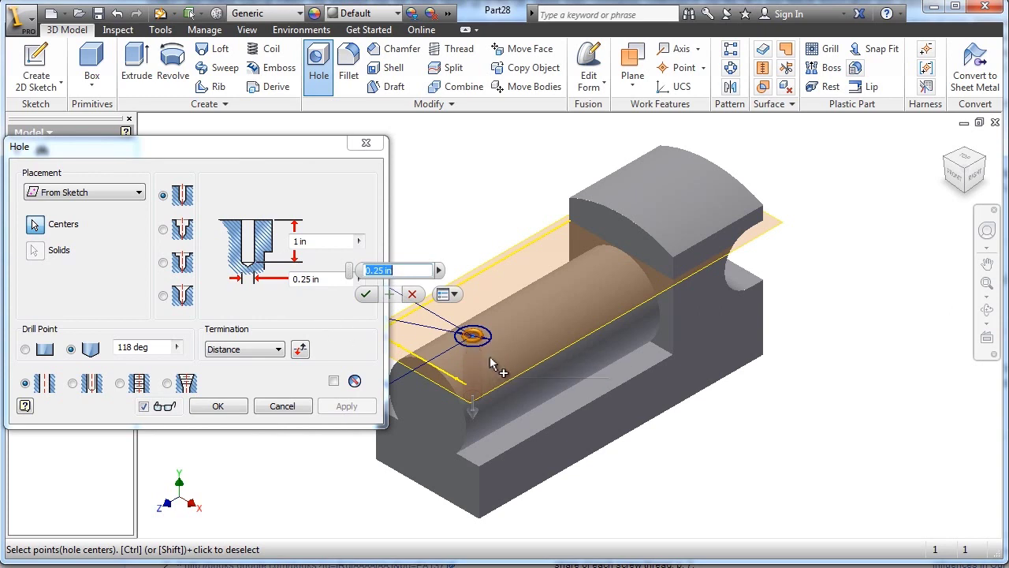
{"action": "left_click", "coordinate": [319, 241]}
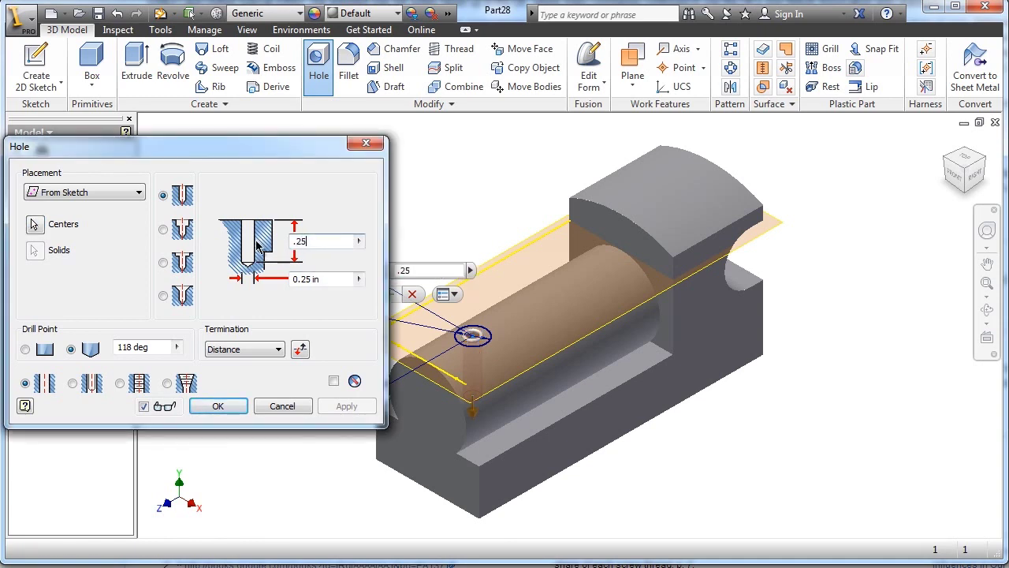
{"action": "key", "text": "Tab"}
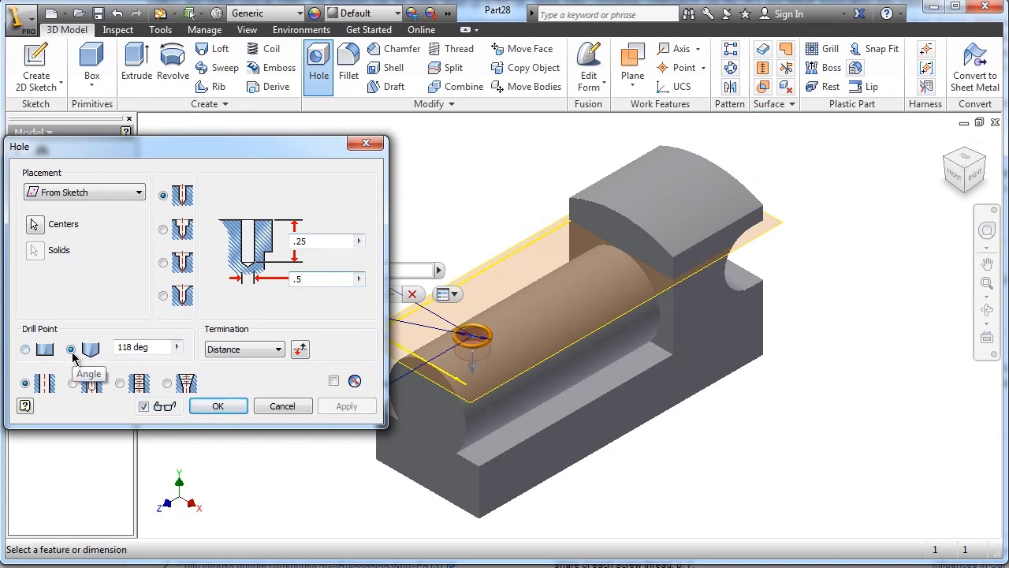
{"action": "left_click", "coordinate": [216, 406]}
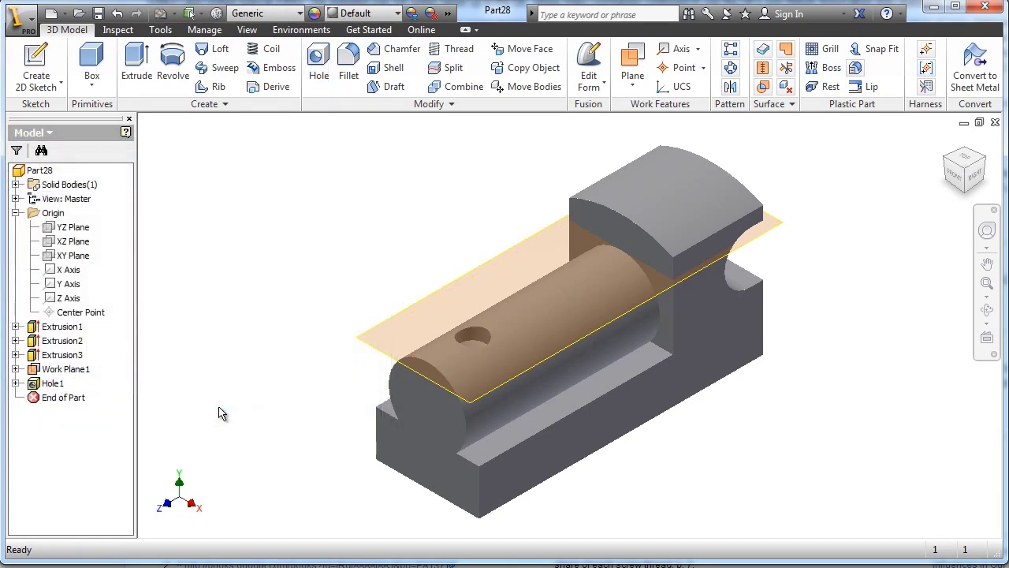
{"action": "right_click", "coordinate": [70, 371]}
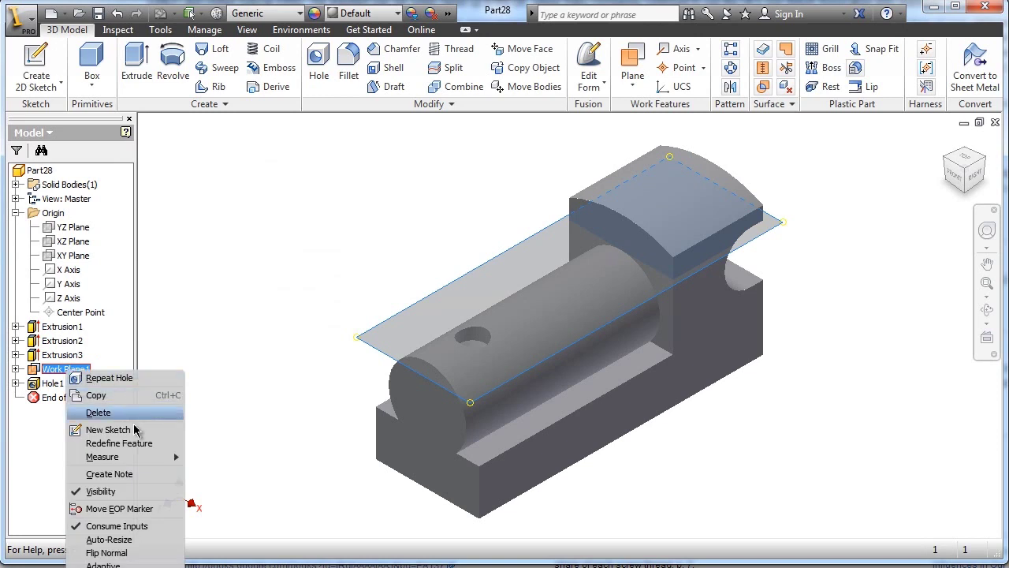
{"action": "left_click", "coordinate": [126, 491]}
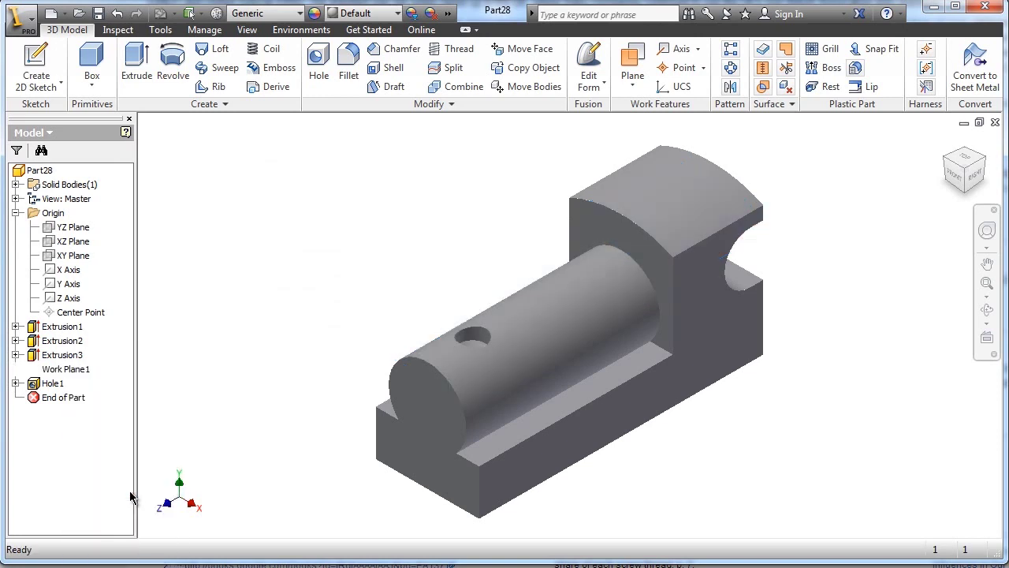
Start a sketch on the bar's front end face and place three points in its base: two low at the sides, one centred above them.
{"action": "left_click", "coordinate": [30, 56]}
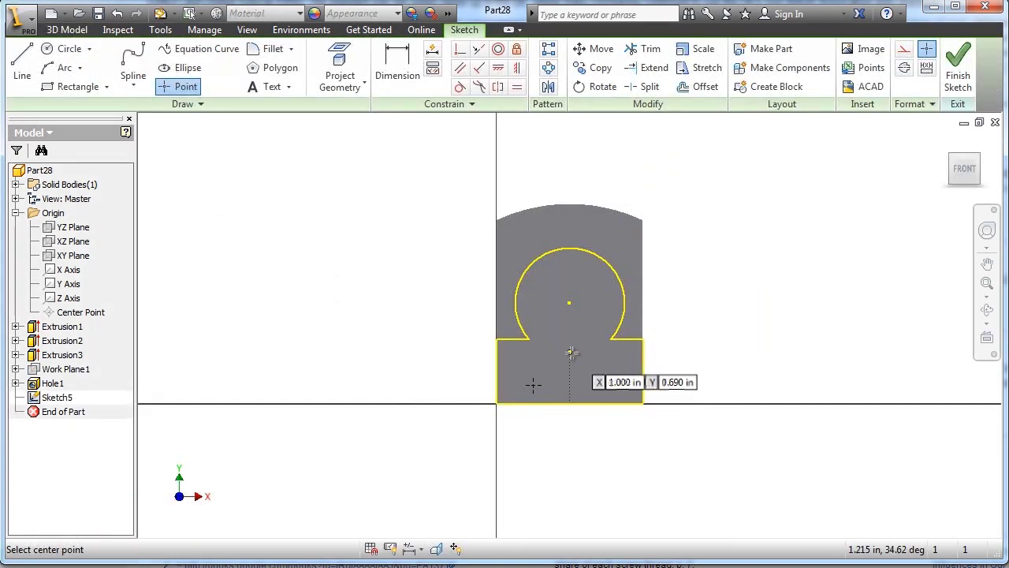
{"action": "left_click", "coordinate": [570, 352]}
{"action": "left_click", "coordinate": [611, 385]}
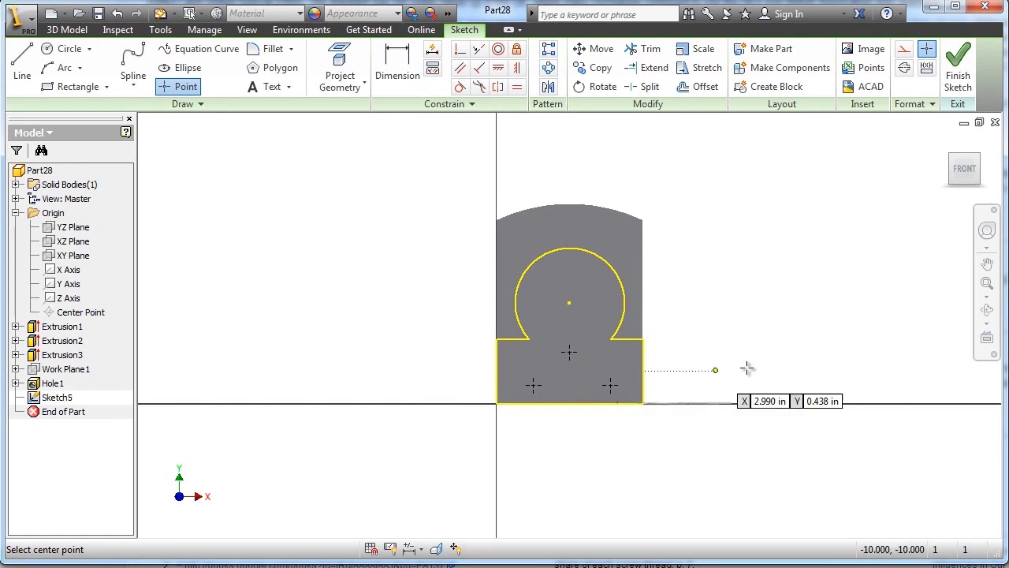
Dimension the lower-left point .125 in above the face's bottom edge.
{"action": "key", "text": "d"}
{"action": "scroll", "coordinate": [491, 402], "scroll_direction": "up", "scroll_amount": 3}
{"action": "middle_click_drag", "start_coordinate": [856, 347], "coordinate": [856, 372]}
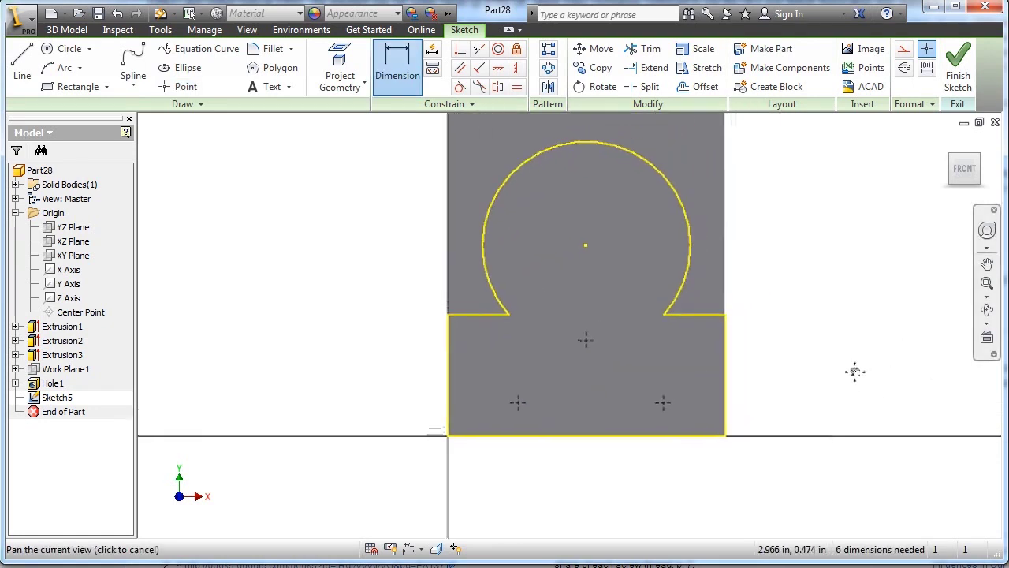
{"action": "left_click", "coordinate": [517, 403]}
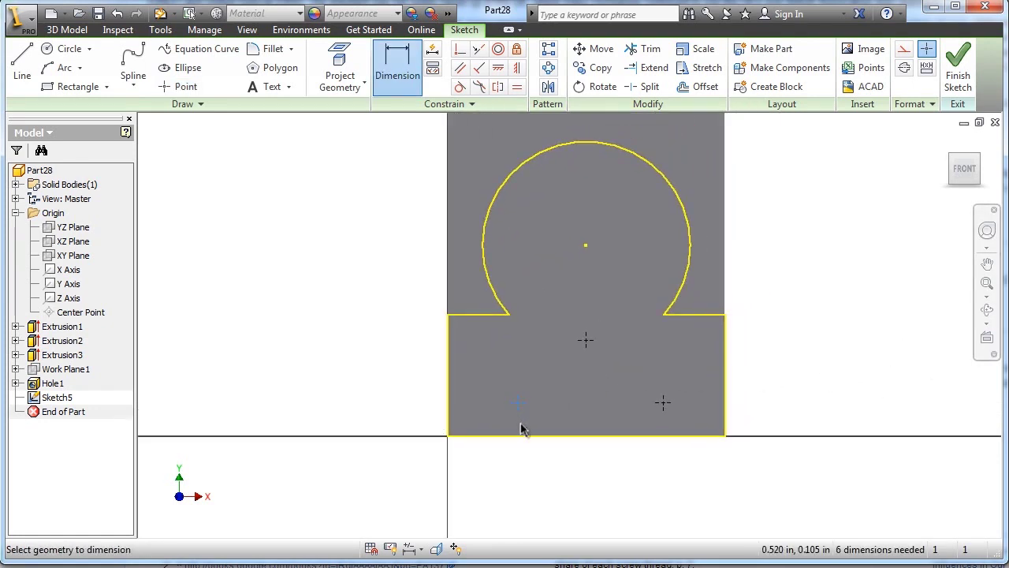
{"action": "left_click", "coordinate": [525, 437]}
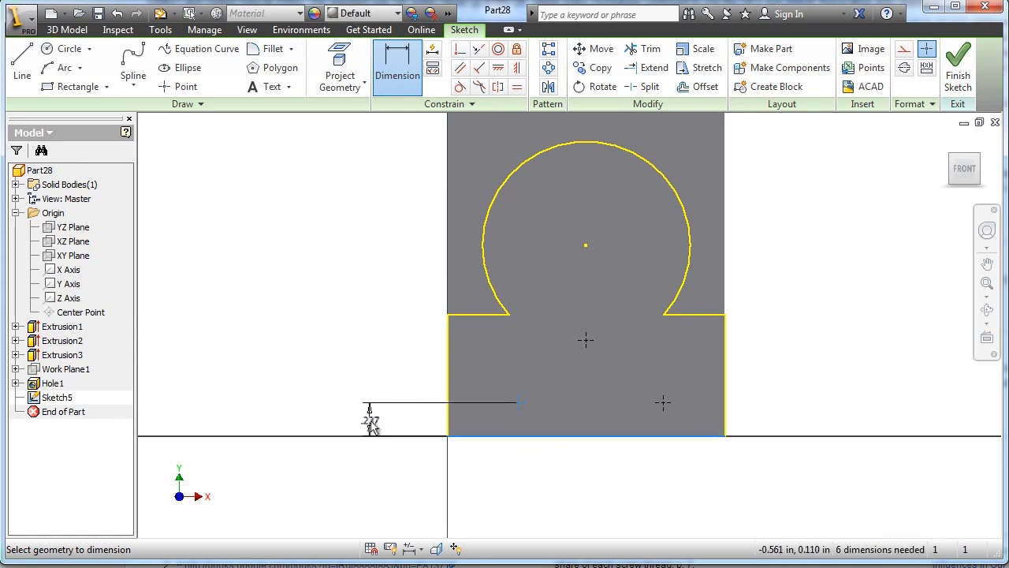
{"action": "left_click", "coordinate": [375, 469]}
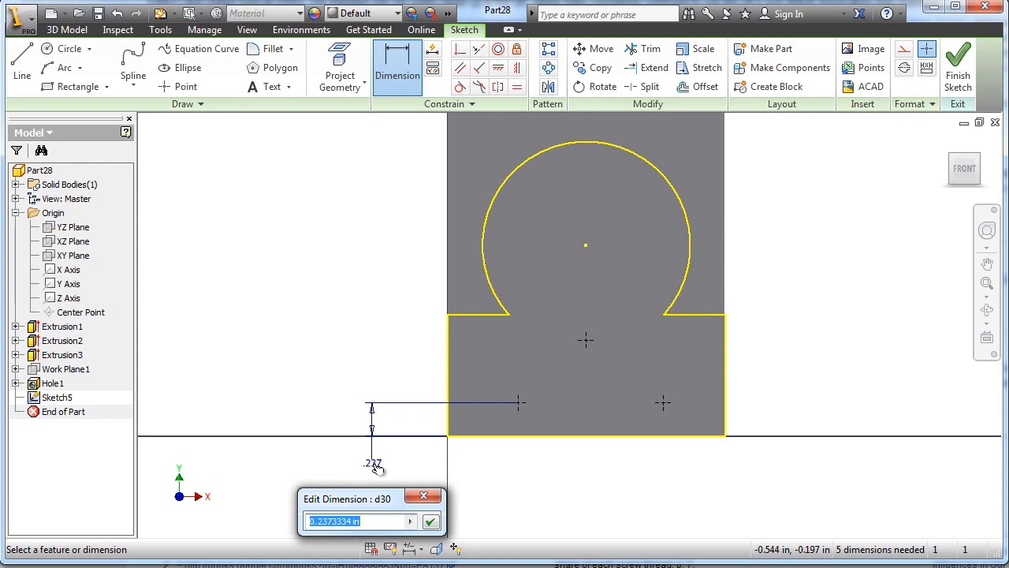
{"action": "type", "text": ".125"}
{"action": "key", "text": "Return"}
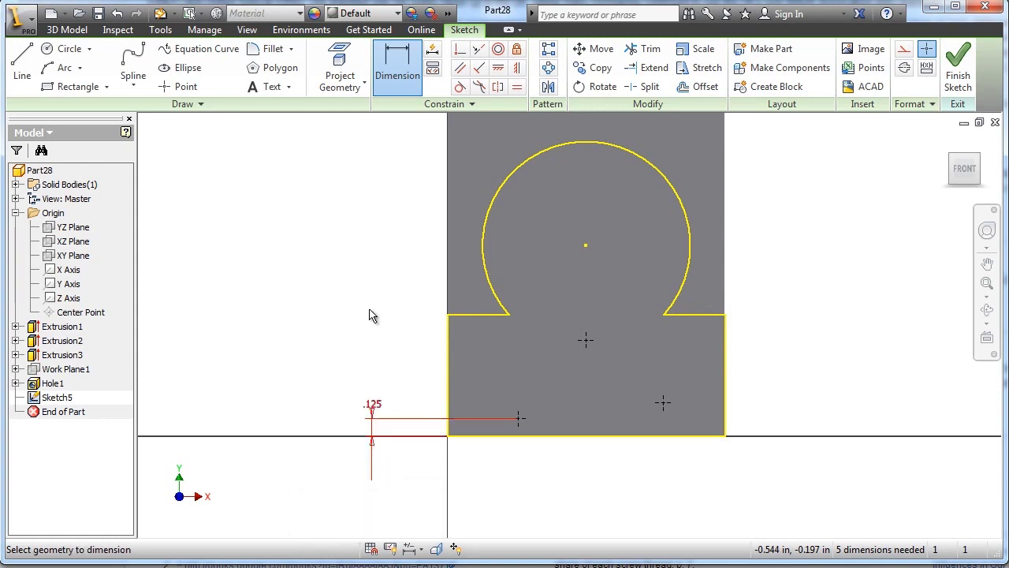
Dimension the lower-right point .125 in above the front face's bottom edge.
{"action": "left_click", "coordinate": [664, 436]}
{"action": "left_click", "coordinate": [795, 483]}
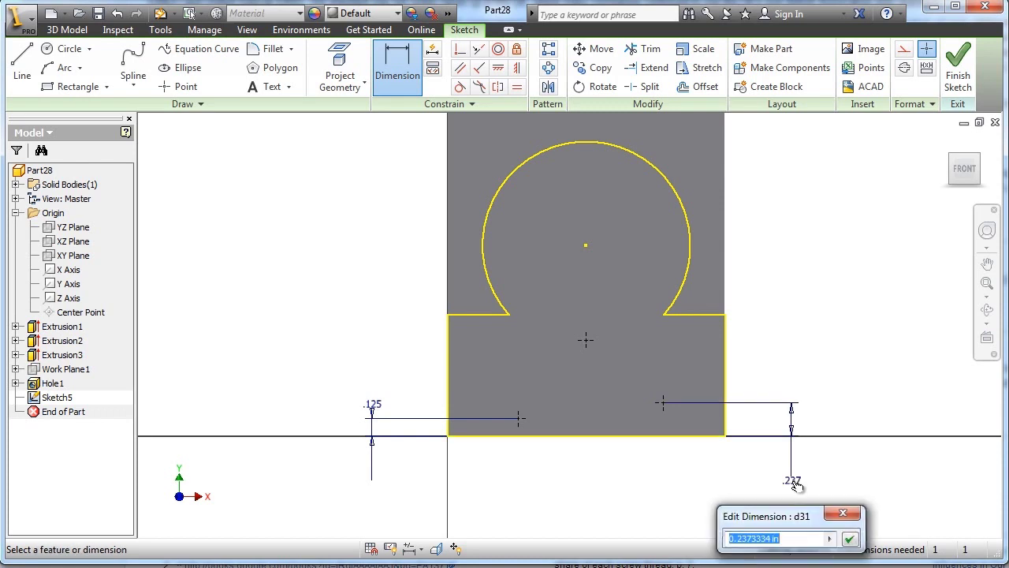
{"action": "type", "text": ".125"}
{"action": "key", "text": "Return"}
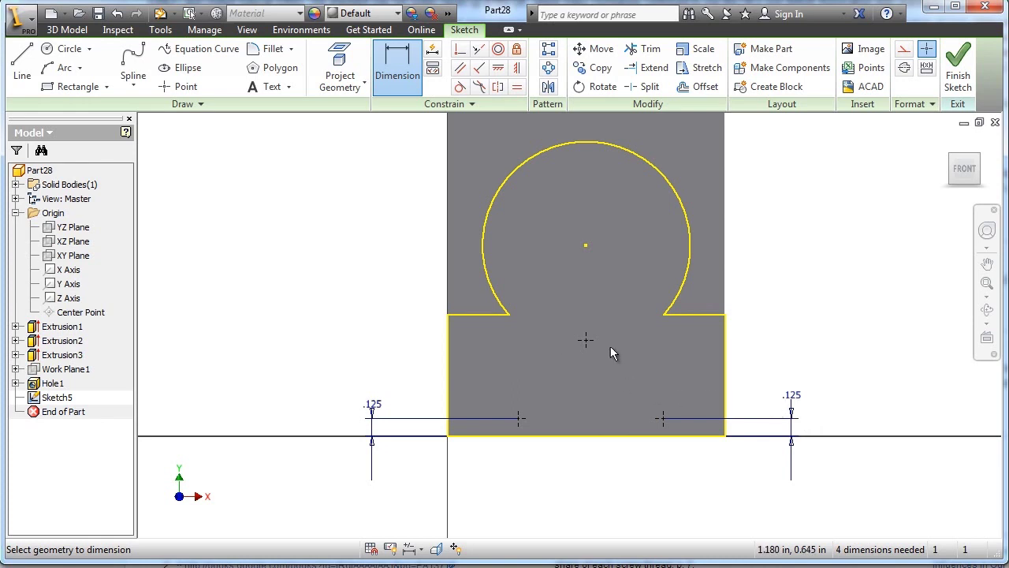
Dimension the upper centre point .625 in above the face's bottom edge and 1 in from its right side edge.
{"action": "left_click", "coordinate": [585, 340]}
{"action": "left_click", "coordinate": [600, 436]}
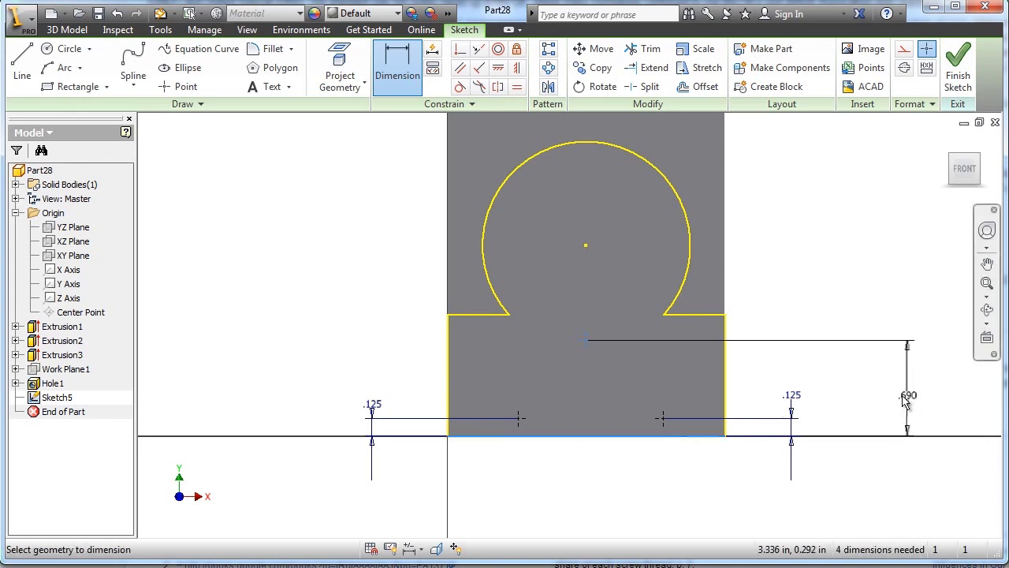
{"action": "left_click", "coordinate": [885, 400]}
{"action": "type", "text": ".62"}
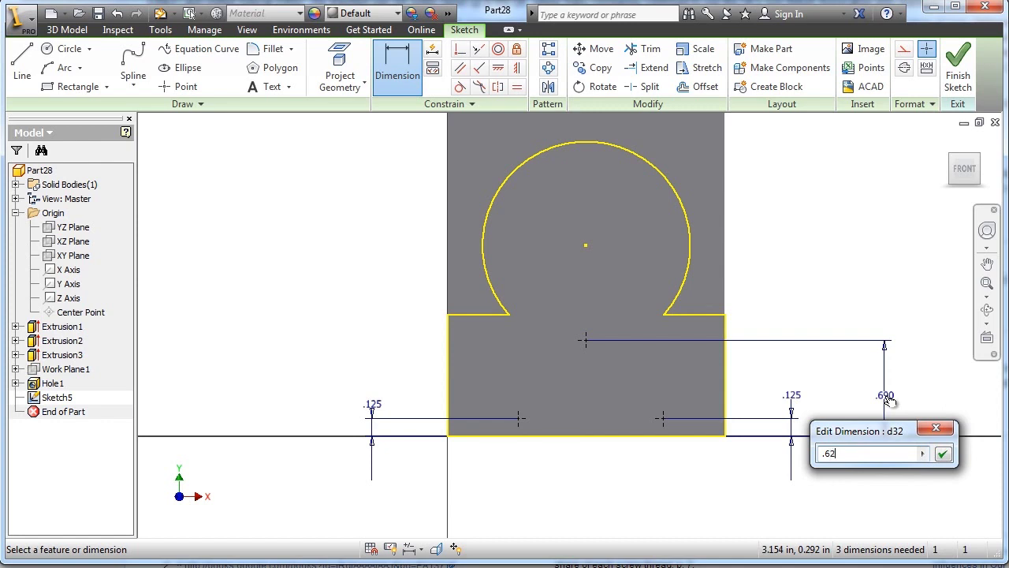
{"action": "type", "text": "5"}
{"action": "key", "text": "Return"}
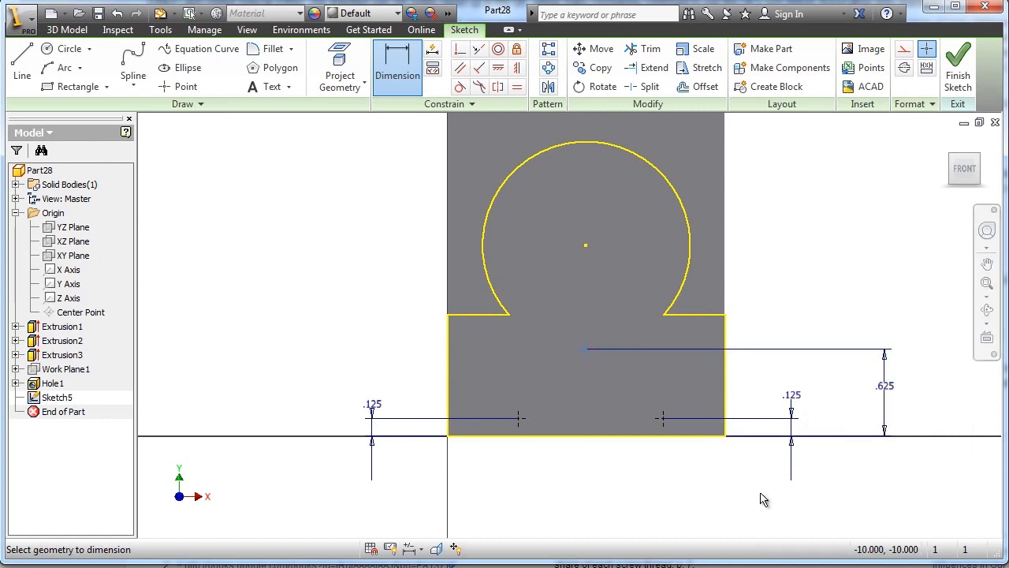
{"action": "left_click", "coordinate": [724, 435]}
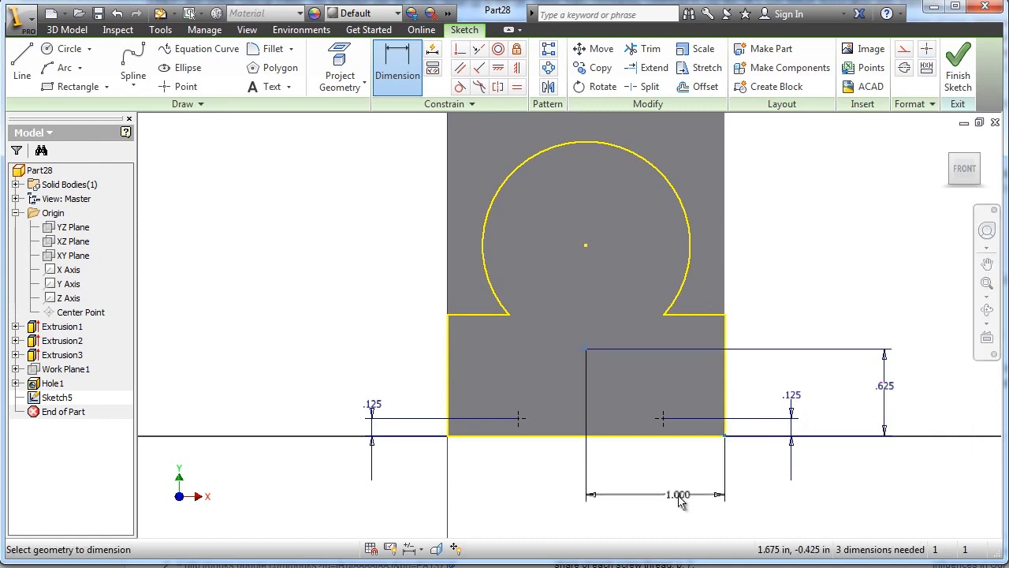
{"action": "left_click", "coordinate": [732, 499]}
{"action": "left_click", "coordinate": [733, 556]}
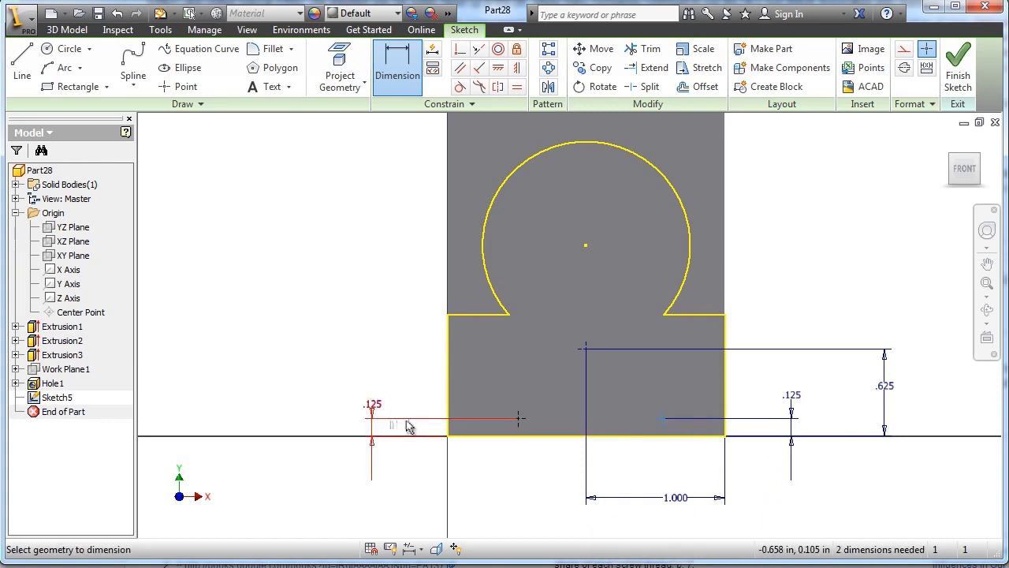
Dimension the lower-right point 1.625 in from the face's left side edge.
{"action": "left_click", "coordinate": [452, 418]}
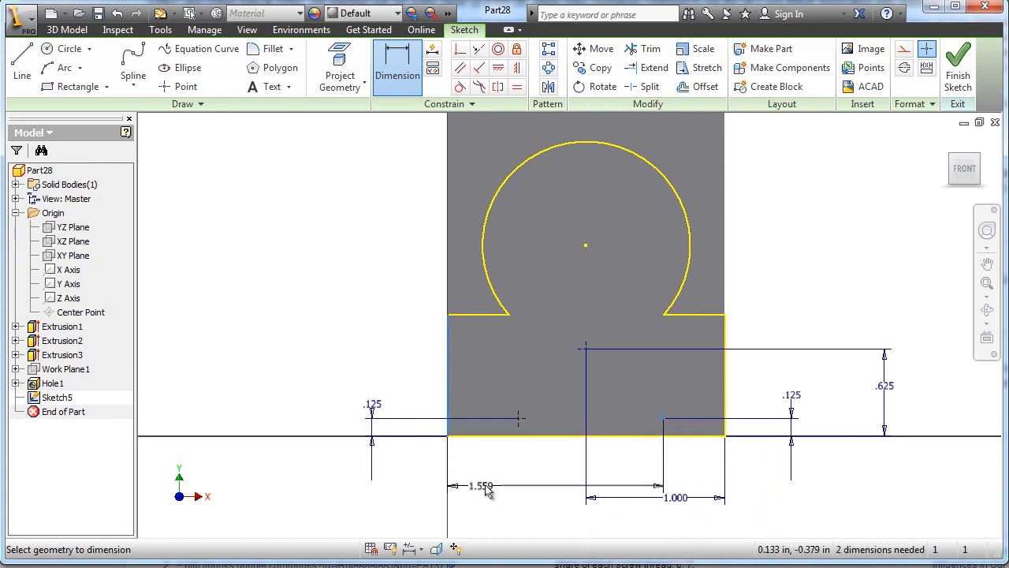
{"action": "left_click", "coordinate": [554, 520]}
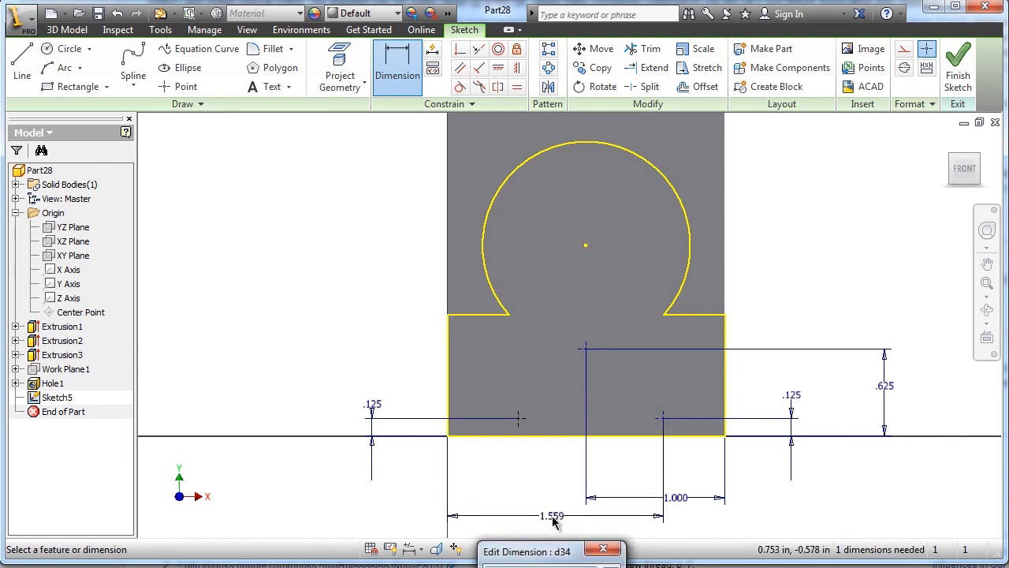
{"action": "type", "text": "1.625"}
{"action": "key", "text": "Return"}
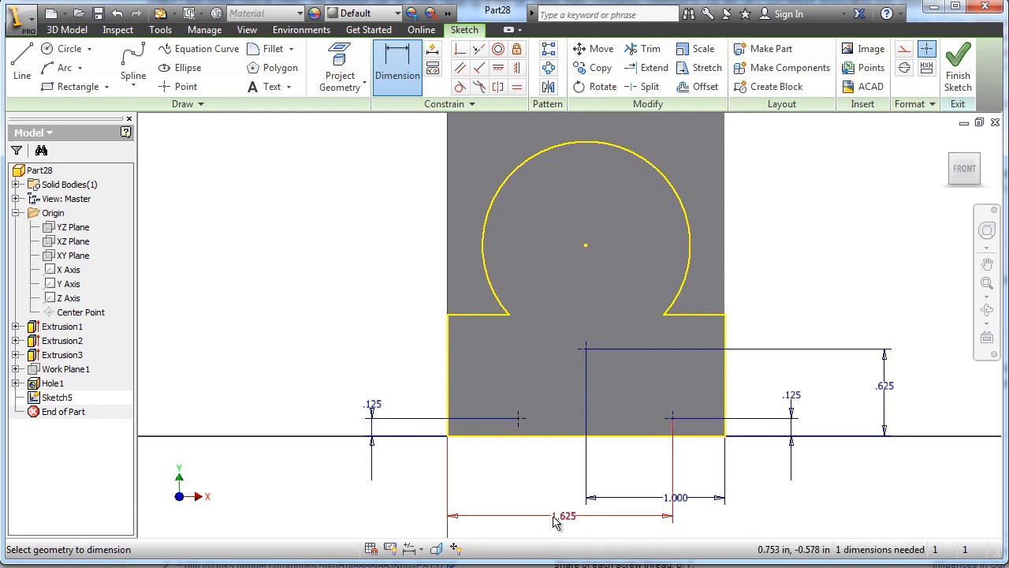
Dimension the lower-left point .375 in from the face's left side edge, then finish the sketch.
{"action": "left_click", "coordinate": [518, 418]}
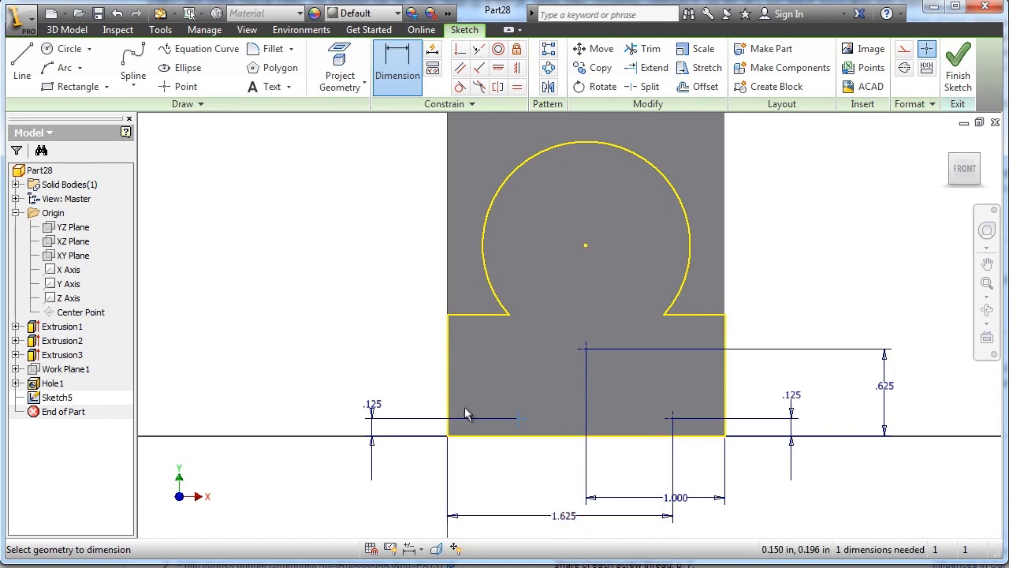
{"action": "left_click", "coordinate": [449, 413]}
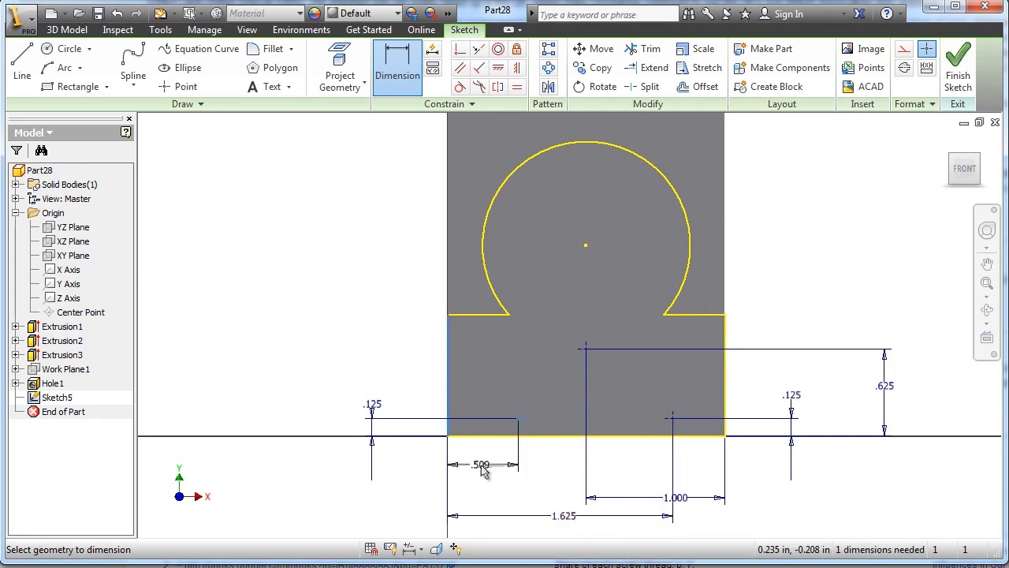
{"action": "left_click", "coordinate": [480, 470]}
{"action": "type", "text": ".375"}
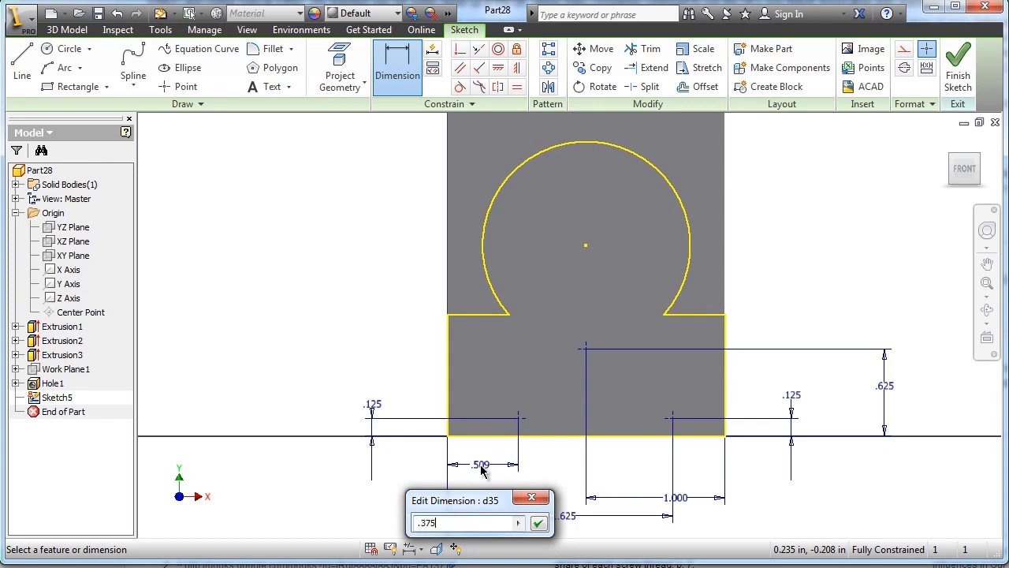
{"action": "key", "text": "Return"}
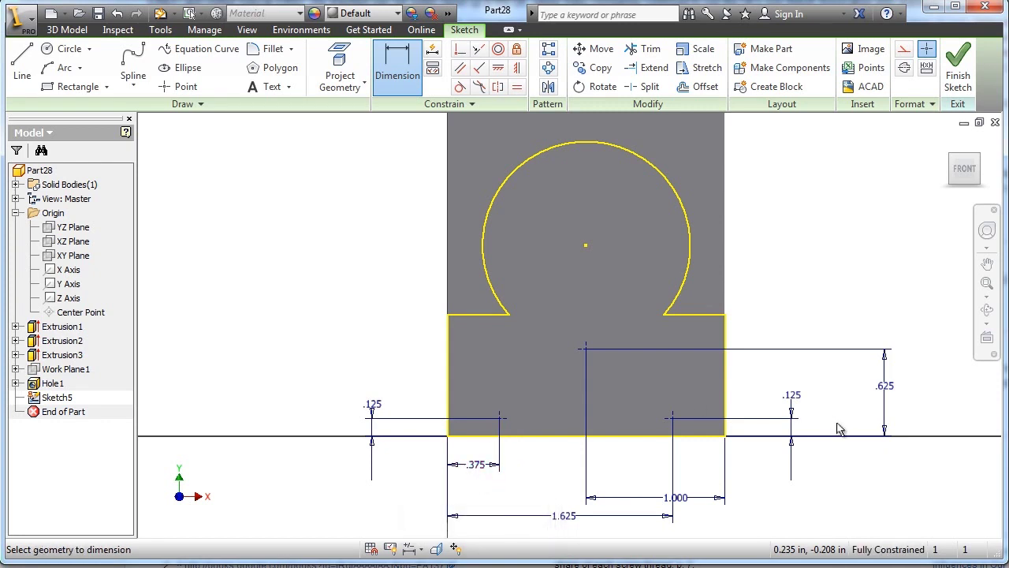
{"action": "left_click", "coordinate": [966, 76]}
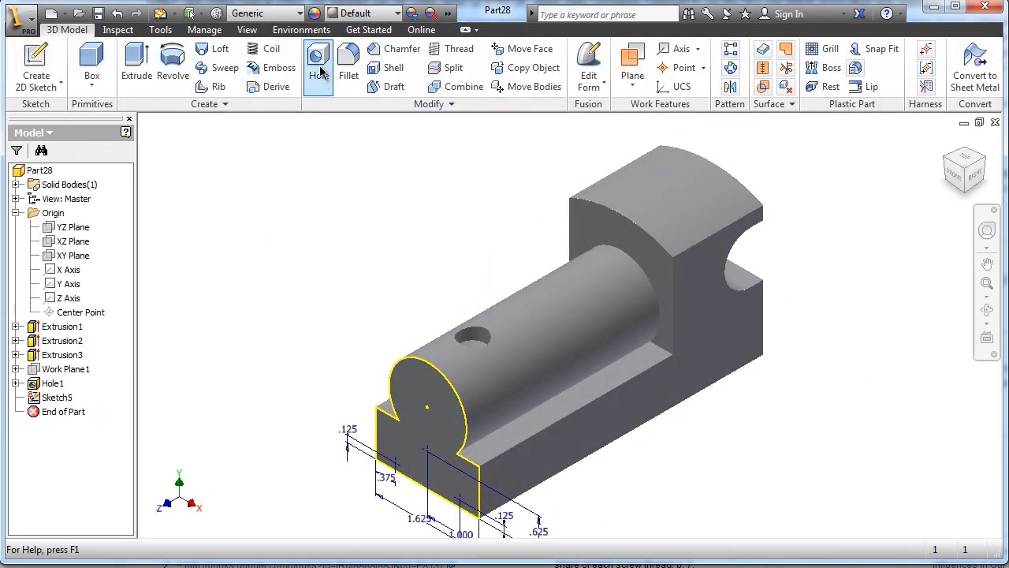
Drill .125 in diameter, .125 in deep holes with a 118 deg drill point at the three sketched points.
{"action": "left_click", "coordinate": [319, 69]}
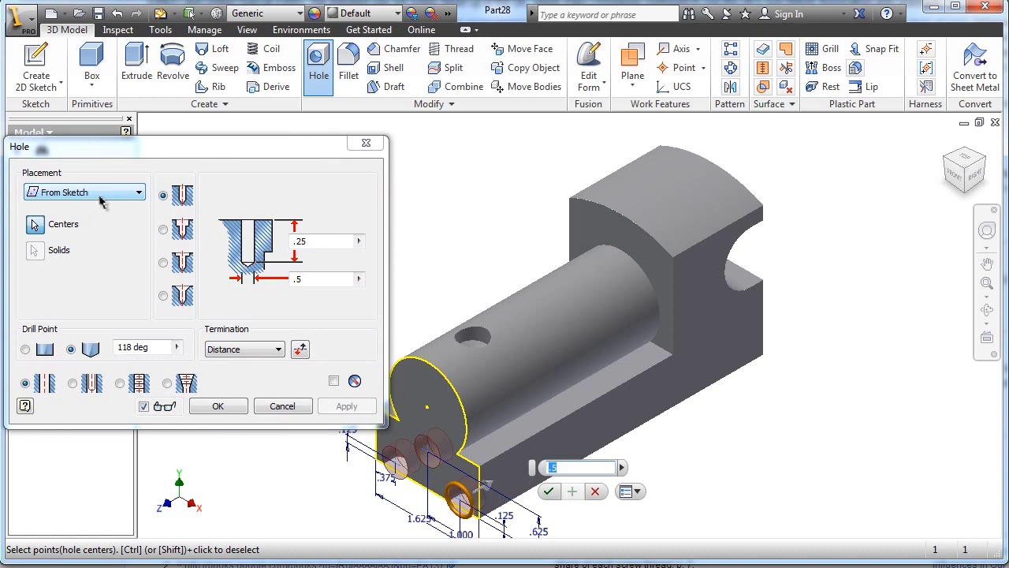
{"action": "left_click", "coordinate": [316, 243]}
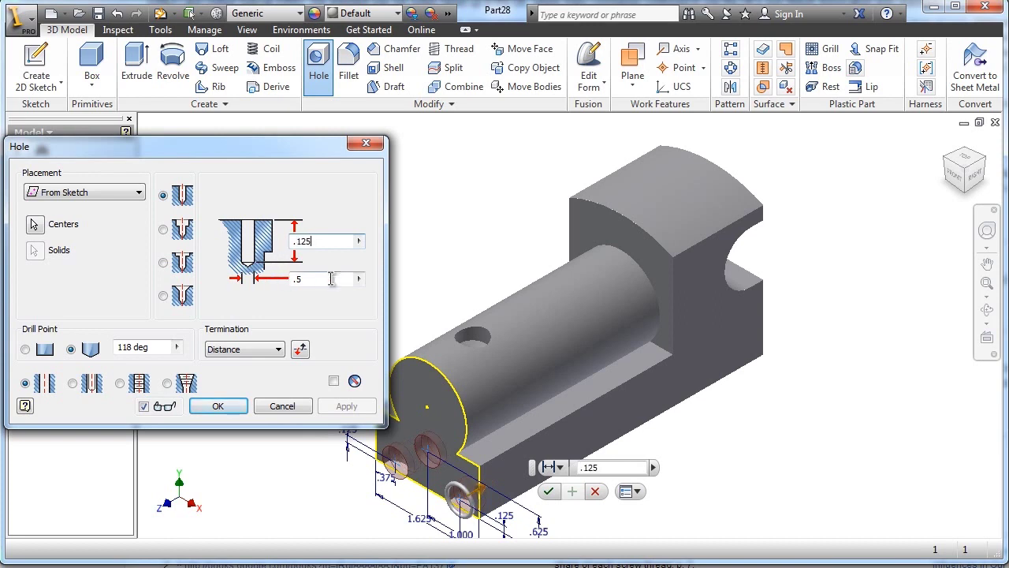
{"action": "key", "text": "Tab"}
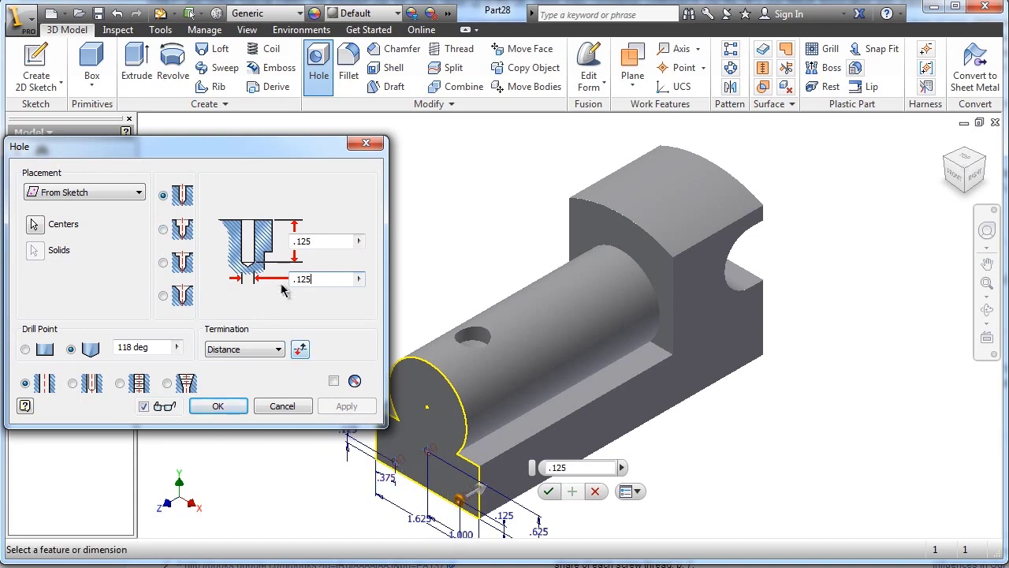
{"action": "left_click", "coordinate": [218, 407]}
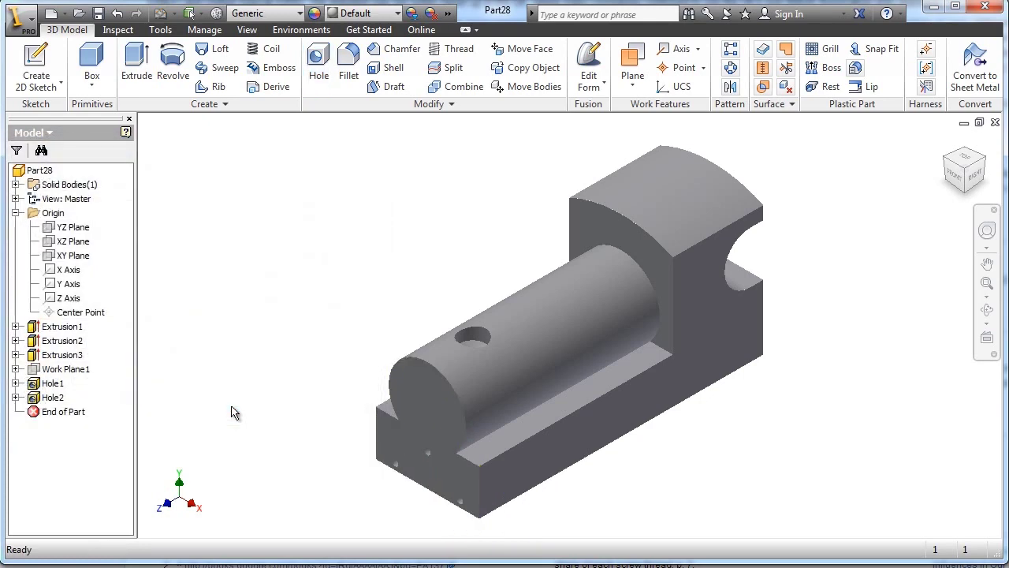
Start a sketch on the part's right side face and place a point low in the block, about 1.3 in from its rear edge.
{"action": "left_click", "coordinate": [36, 67]}
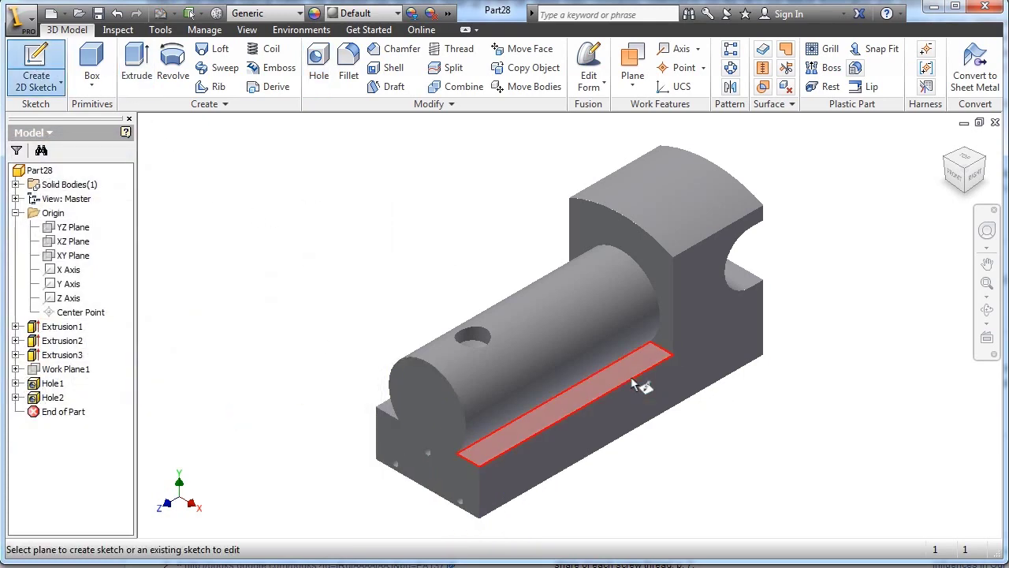
{"action": "left_click", "coordinate": [668, 389]}
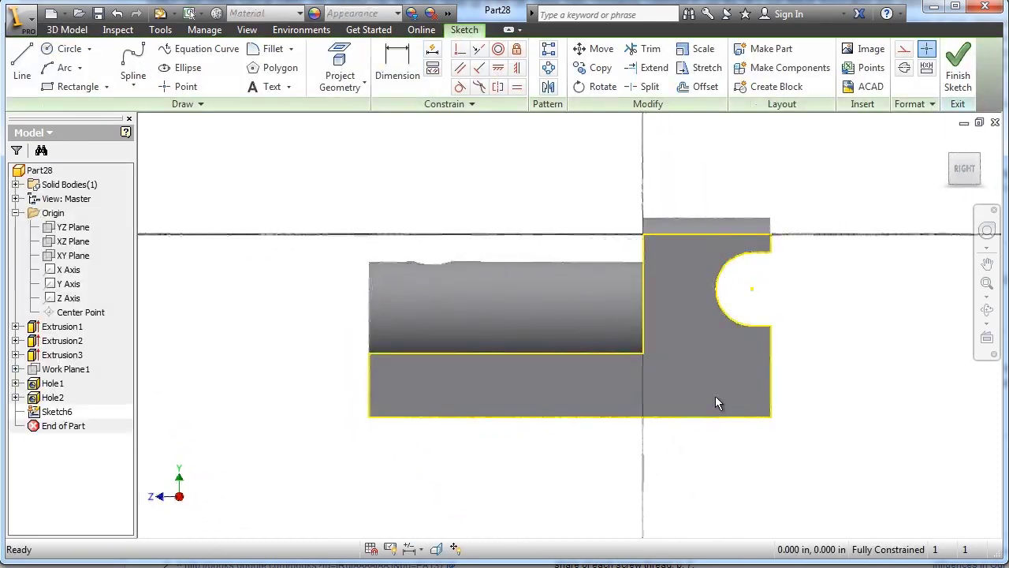
{"action": "left_click", "coordinate": [182, 86]}
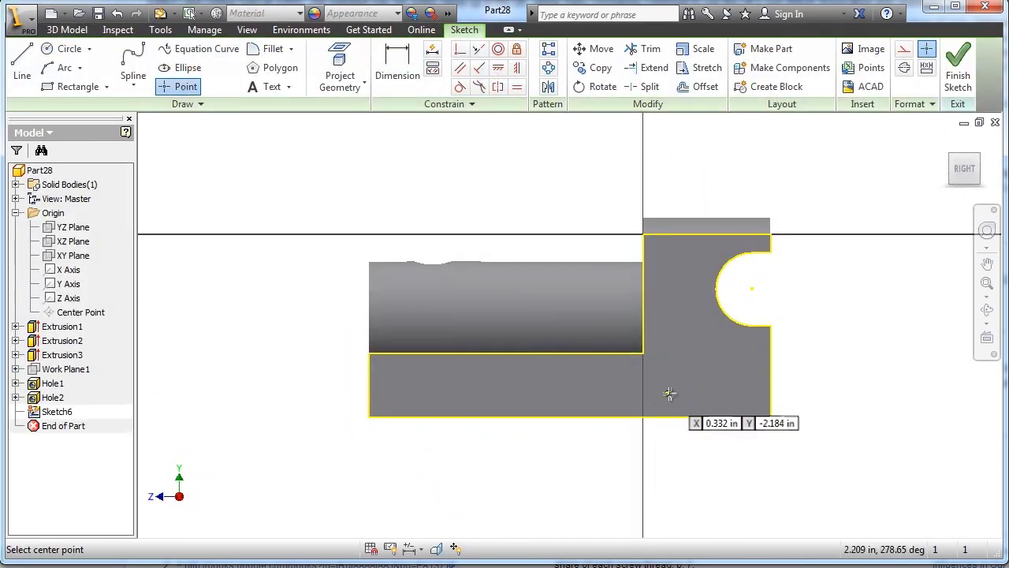
Dimension the side-face point 1 in from the block's rear edge.
{"action": "key", "text": "d"}
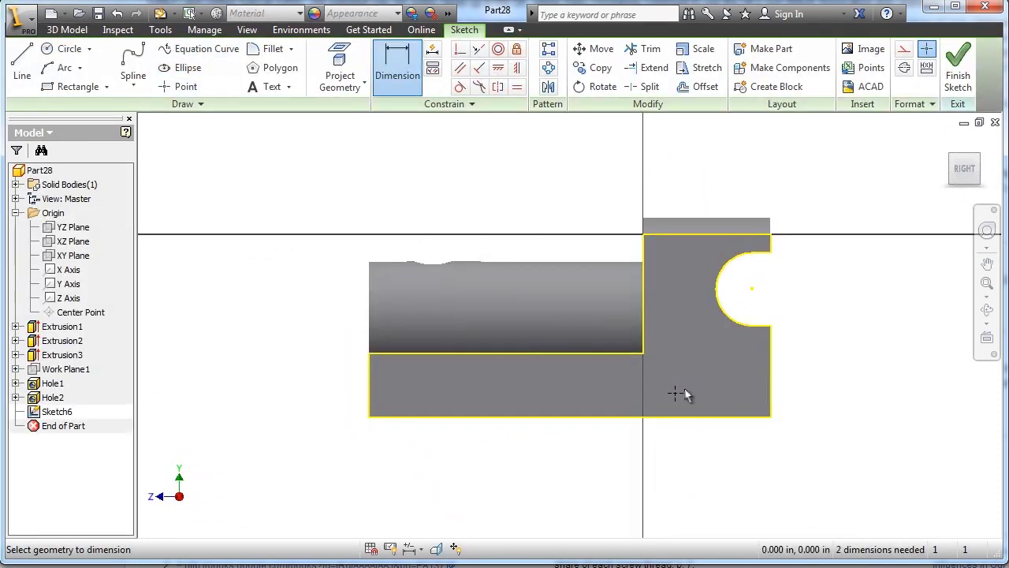
{"action": "left_click", "coordinate": [675, 394]}
{"action": "left_click", "coordinate": [770, 410]}
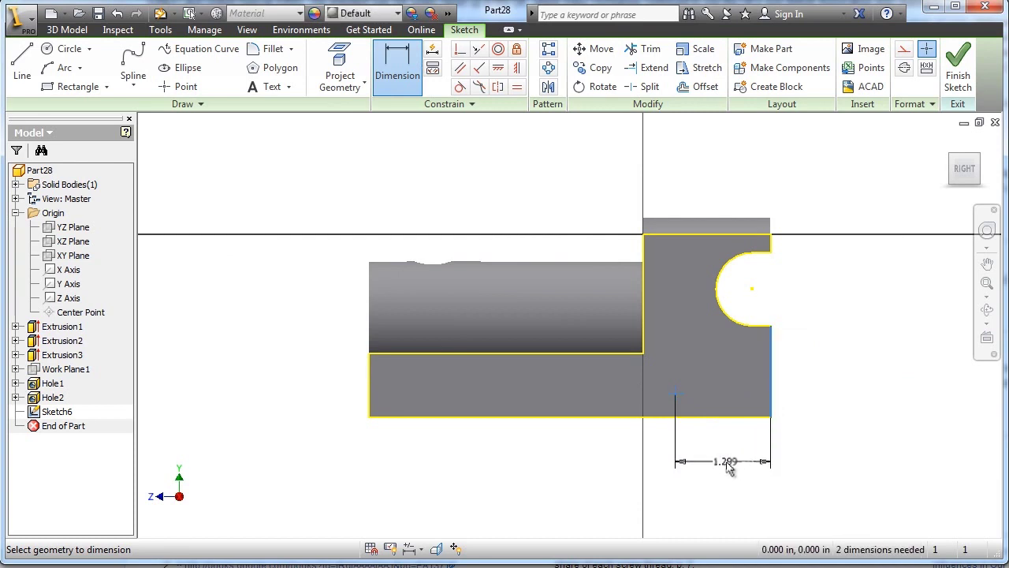
{"action": "left_click", "coordinate": [727, 463]}
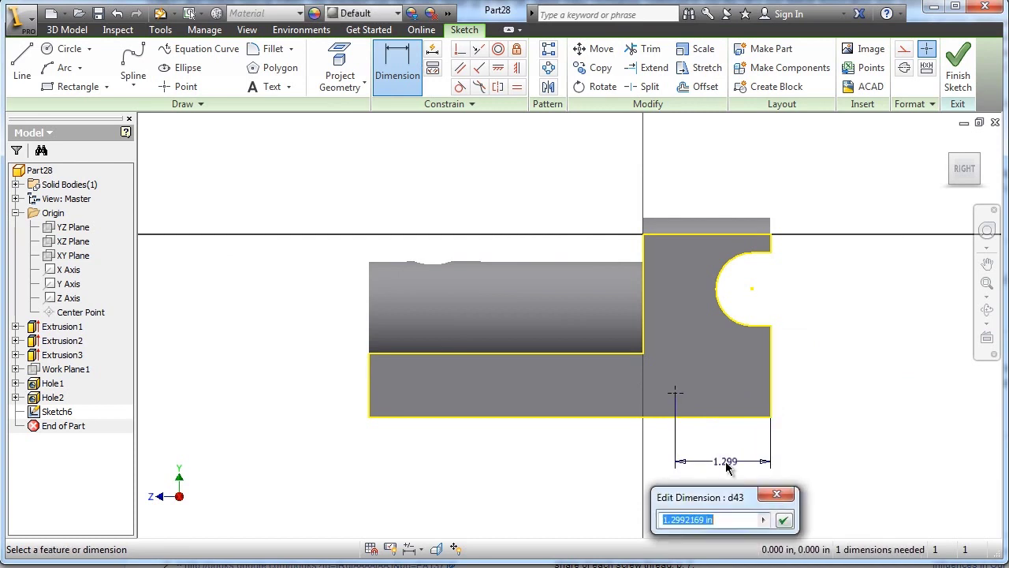
{"action": "type", "text": "1"}
{"action": "key", "text": "Return"}
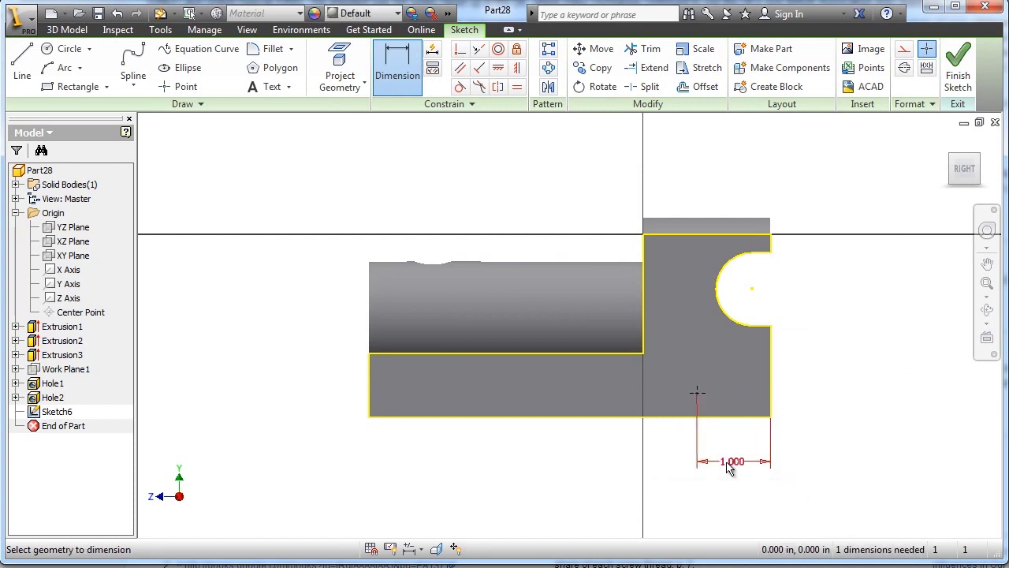
Dimension the same side-face point .5 in above the bottom edge.
{"action": "left_click", "coordinate": [701, 398]}
{"action": "left_click", "coordinate": [705, 416]}
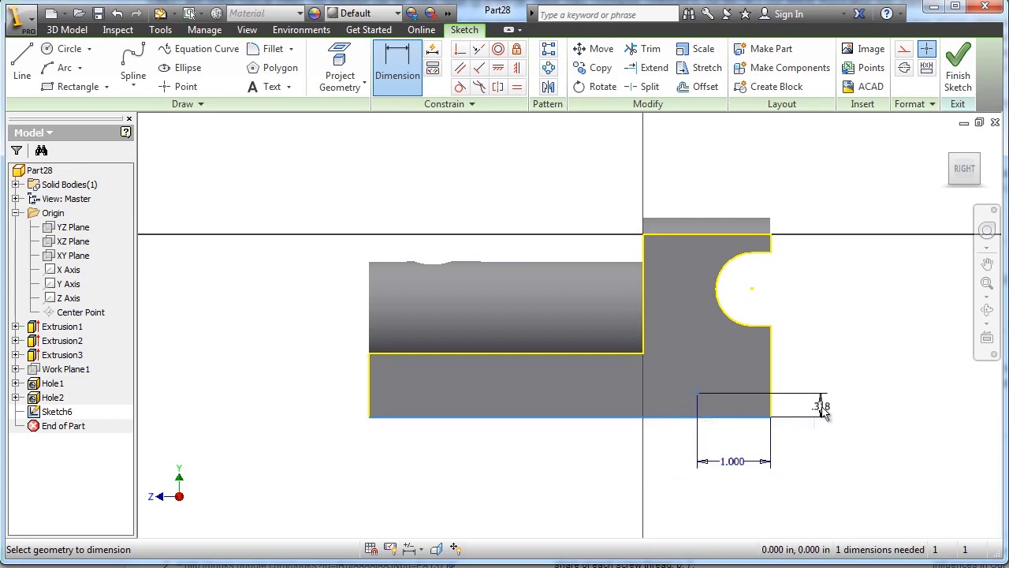
{"action": "left_click", "coordinate": [820, 409]}
{"action": "type", "text": ".5"}
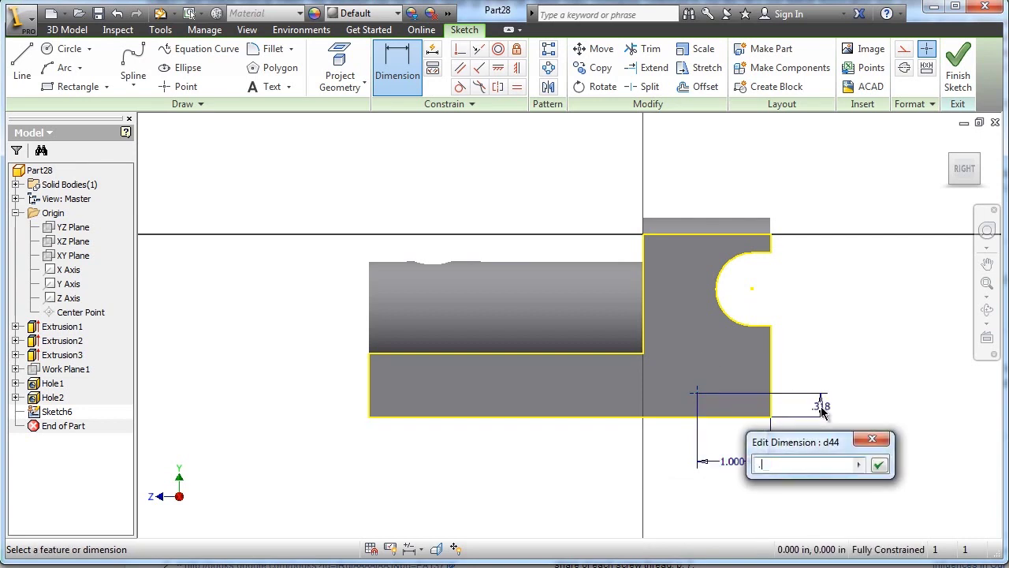
{"action": "key", "text": "Return"}
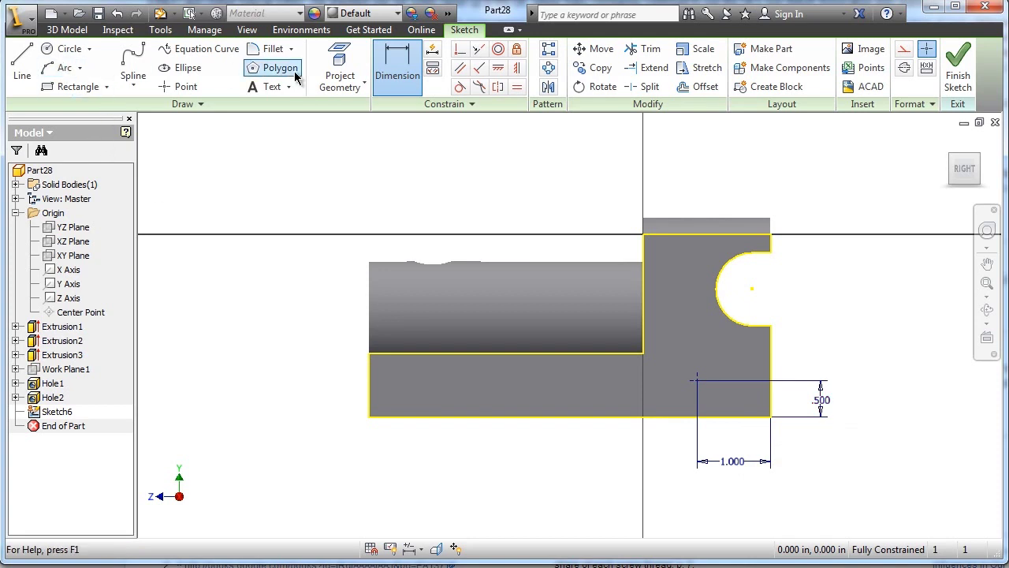
Place a second point in the base near its front end and dimension it 4.5 in from the block's rear edge.
{"action": "left_click", "coordinate": [182, 86]}
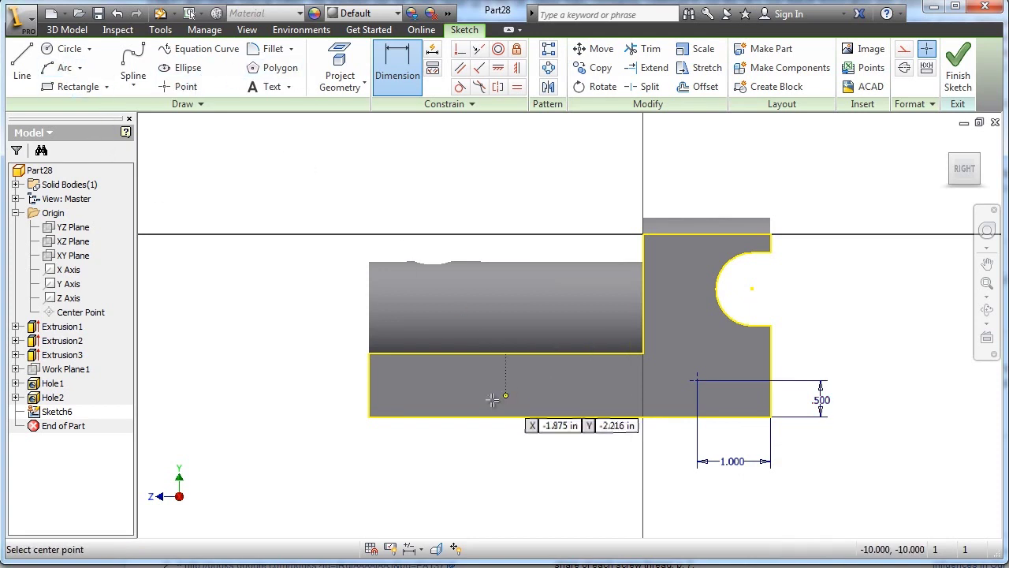
{"action": "left_click", "coordinate": [430, 379]}
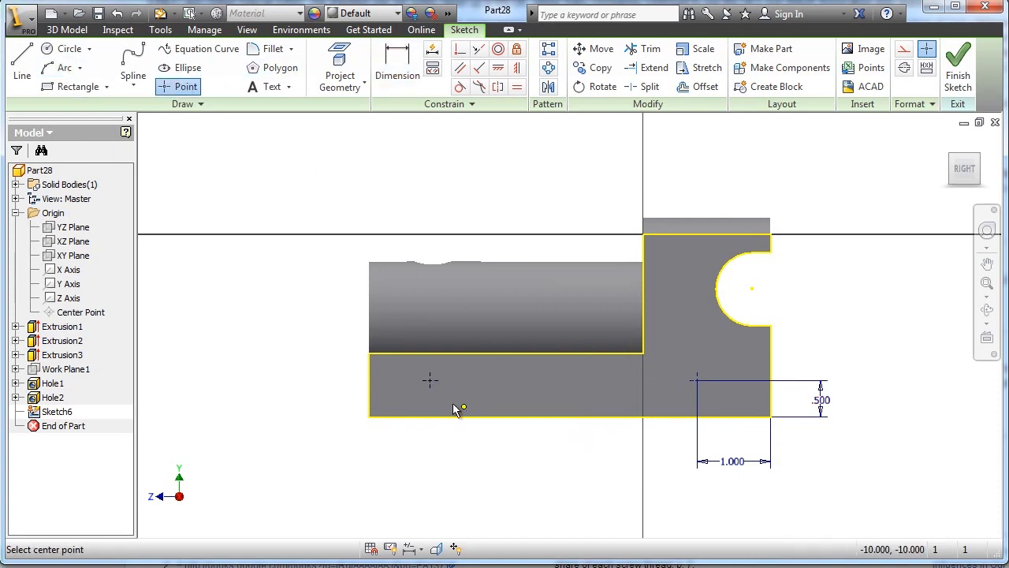
{"action": "key", "text": "d"}
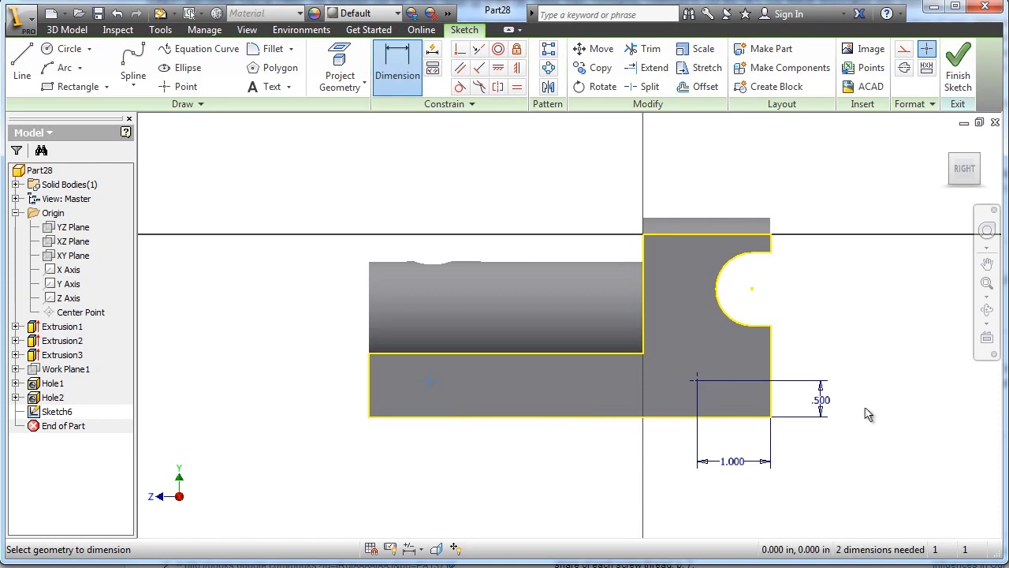
{"action": "left_click", "coordinate": [771, 406]}
{"action": "left_click", "coordinate": [708, 493]}
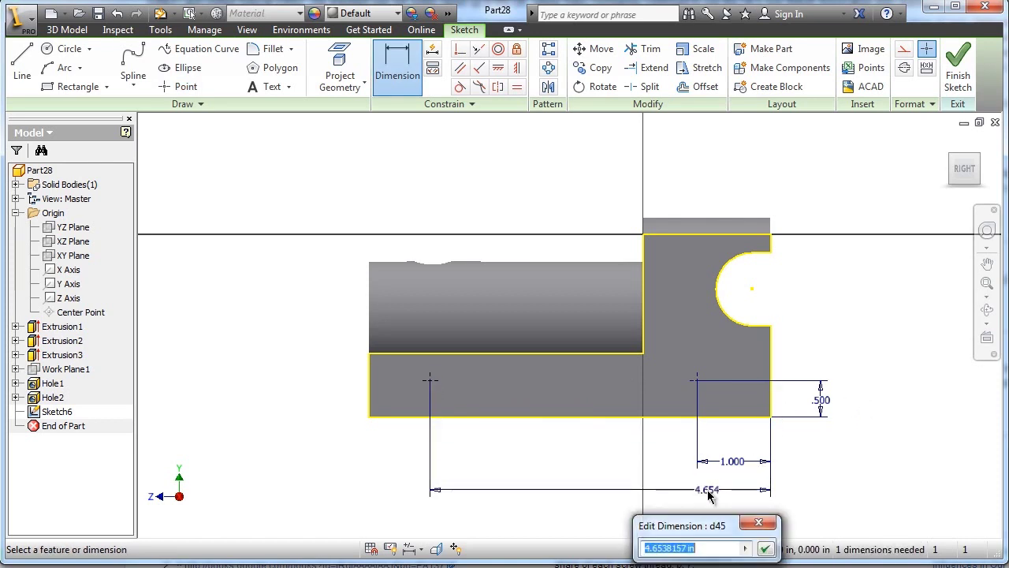
{"action": "type", "text": "4.5"}
{"action": "key", "text": "Return"}
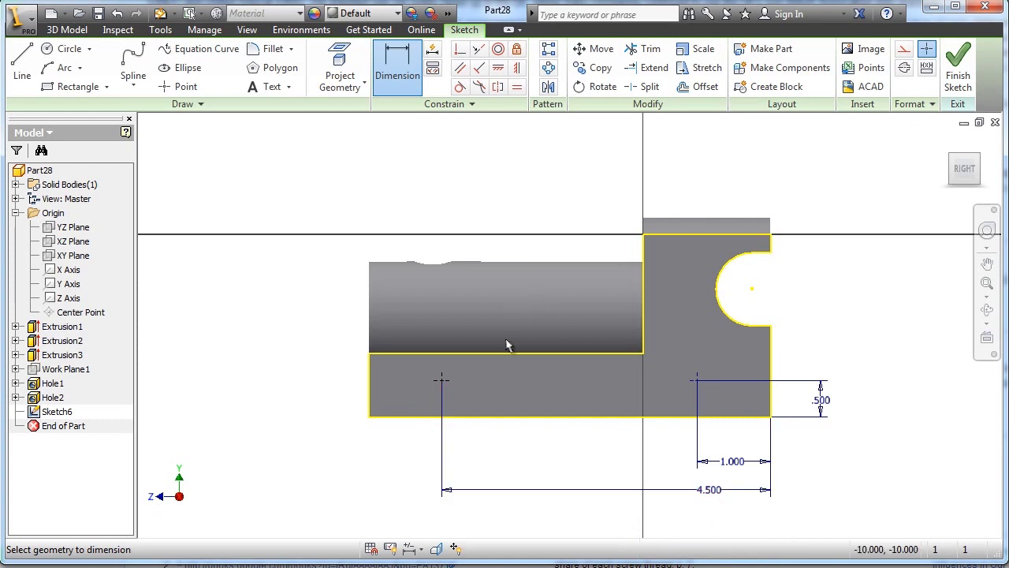
Dimension the second side-face point .5 in above the base's bottom edge and finish the sketch.
{"action": "left_click", "coordinate": [440, 382]}
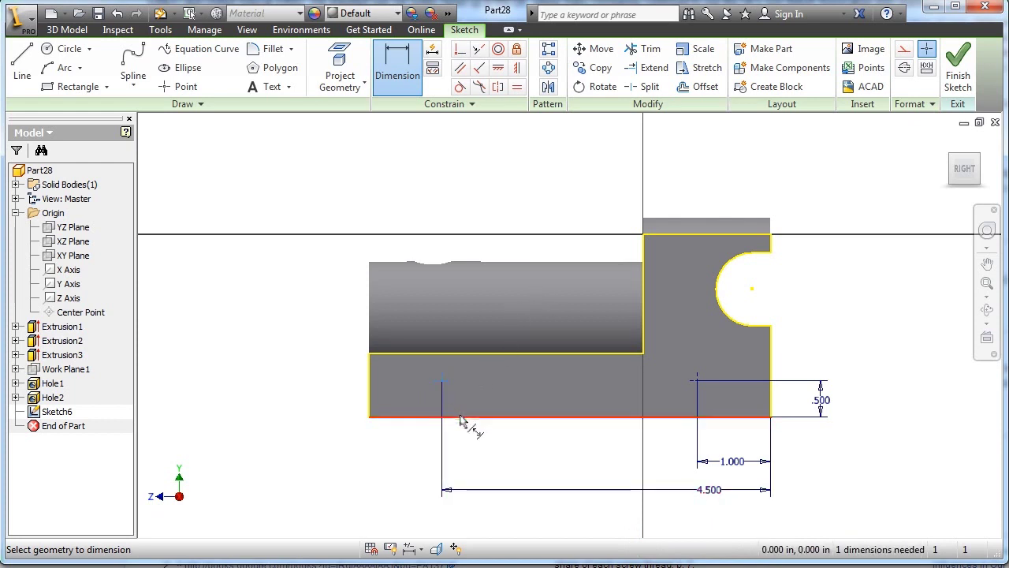
{"action": "left_click", "coordinate": [462, 417]}
{"action": "left_click", "coordinate": [294, 402]}
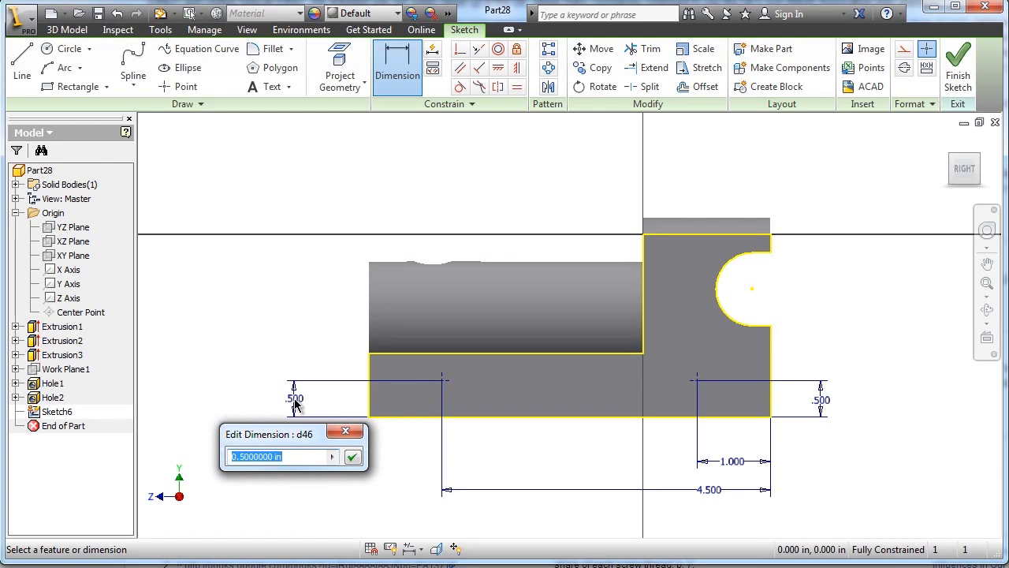
{"action": "key", "text": "Return"}
{"action": "left_click", "coordinate": [958, 71]}
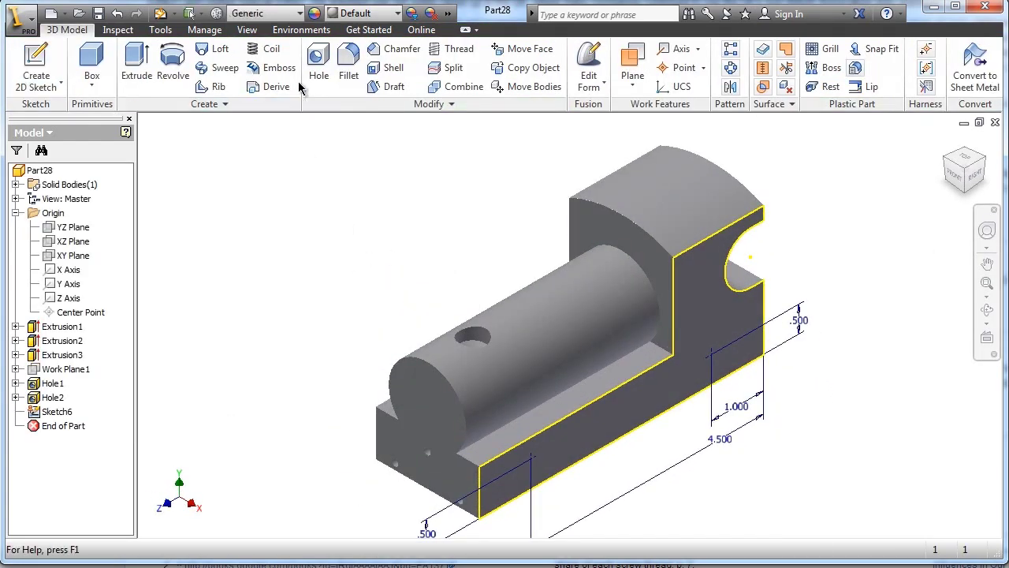
Create tapped holes at both side-face points with size 0.25, designation 1/4-20 UNC, full-depth threads and a .875 in depth.
{"action": "left_click", "coordinate": [319, 67]}
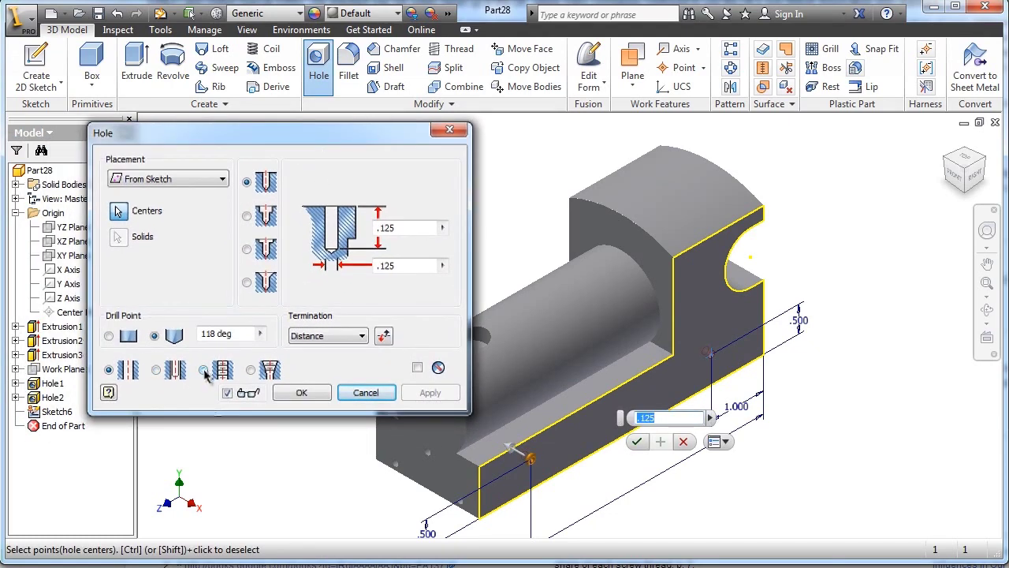
{"action": "left_click", "coordinate": [203, 370]}
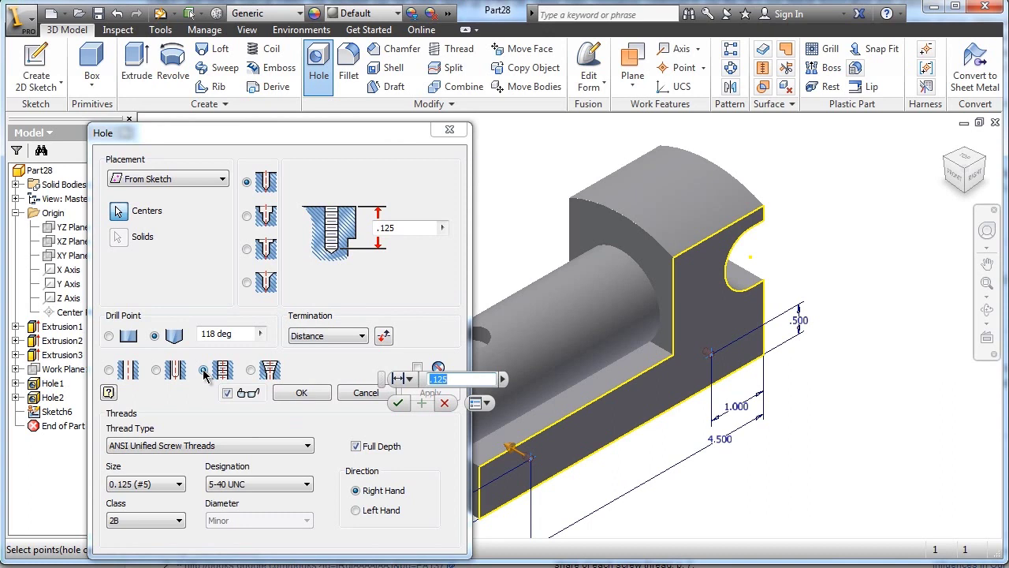
{"action": "left_click", "coordinate": [135, 484]}
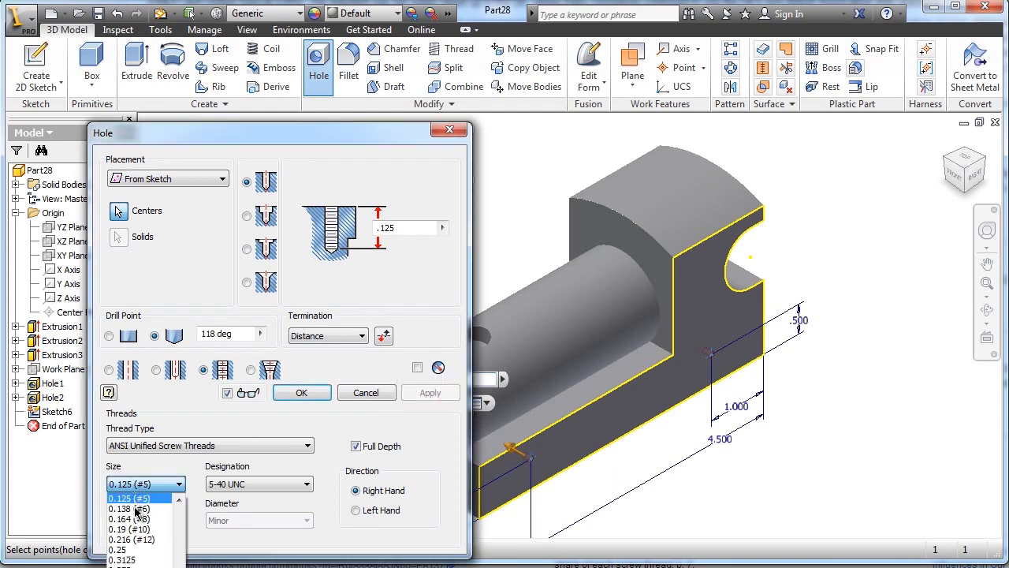
{"action": "left_click", "coordinate": [137, 550]}
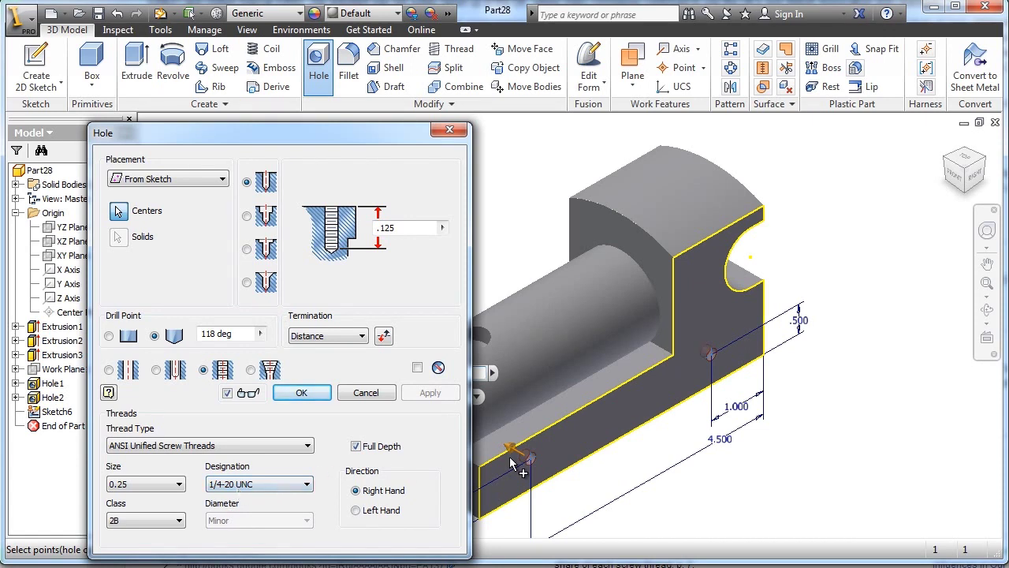
{"action": "left_click_drag", "start_coordinate": [413, 231], "coordinate": [370, 230]}
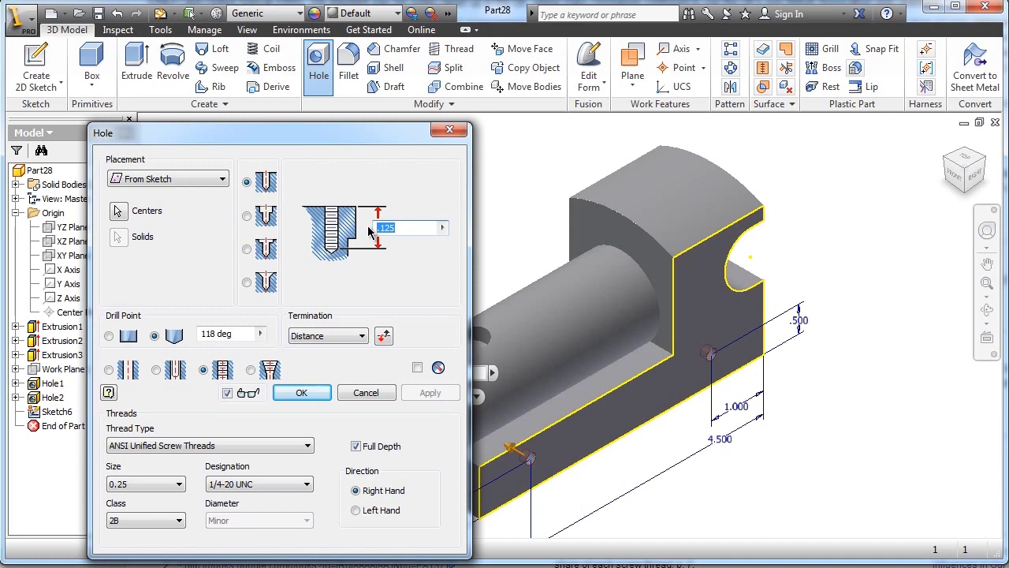
{"action": "key", "text": "BackSpace"}
{"action": "type", "text": ".875"}
{"action": "left_click", "coordinate": [309, 398]}
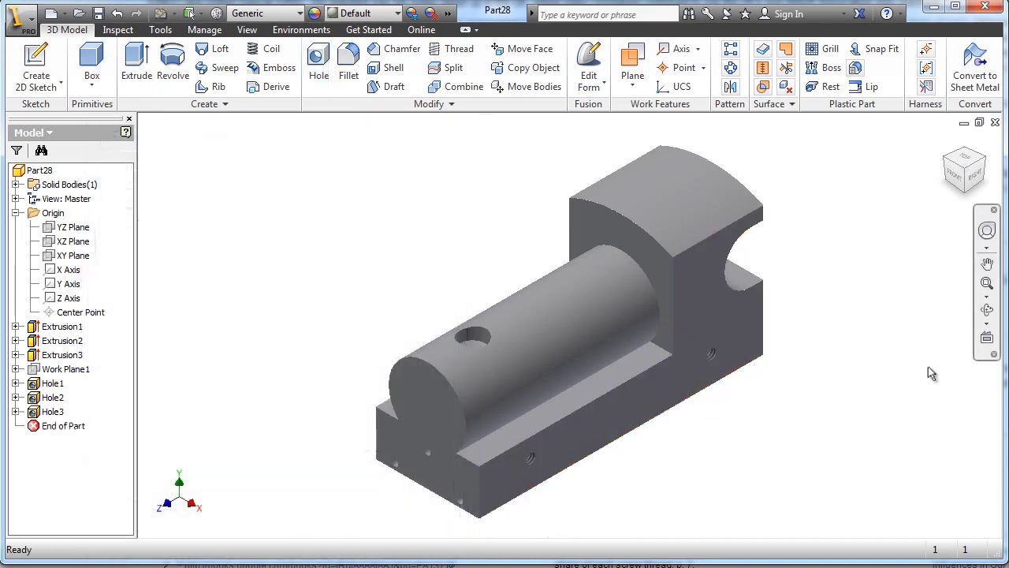
{"action": "left_click", "coordinate": [986, 310]}
{"action": "mouse_move", "coordinate": [579, 372]}
{"action": "left_mouse_down"}
{"action": "mouse_move", "coordinate": [687, 382]}
{"action": "mouse_move", "coordinate": [568, 363]}
{"action": "left_mouse_up"}
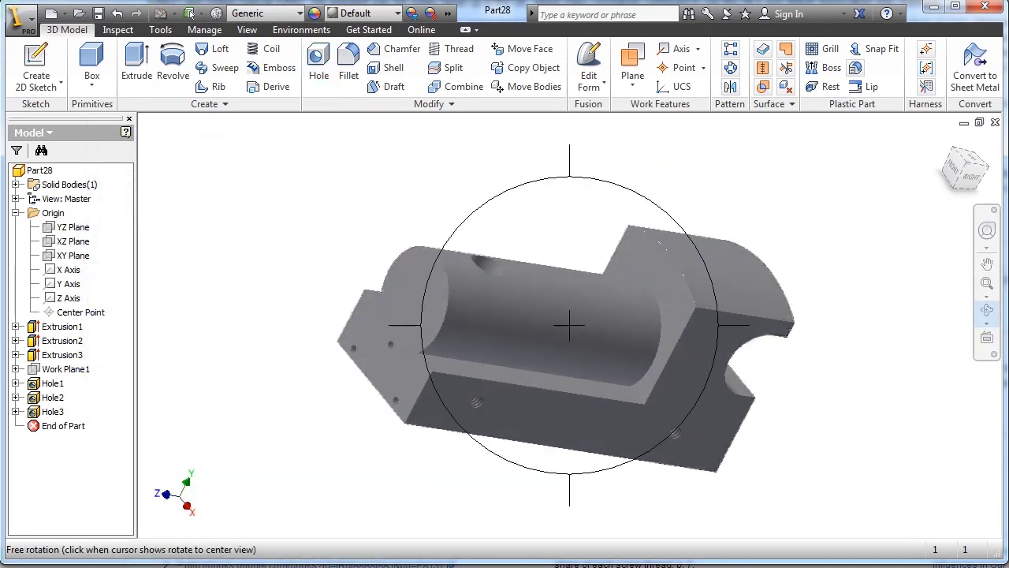
{"action": "key", "text": "Escape"}
{"action": "left_click_drag", "start_coordinate": [977, 179], "coordinate": [779, 343]}
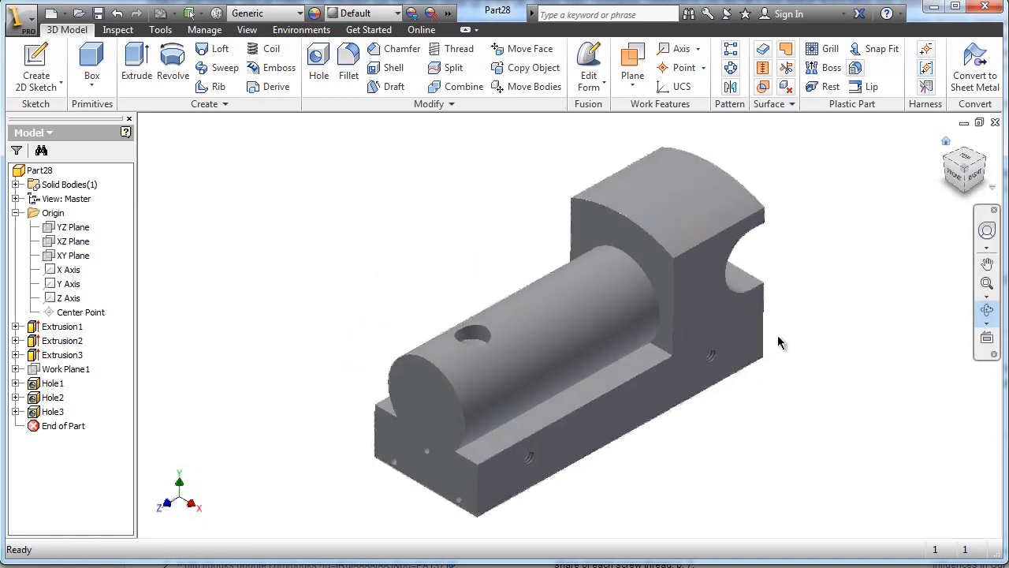
{"action": "right_click", "coordinate": [839, 170]}
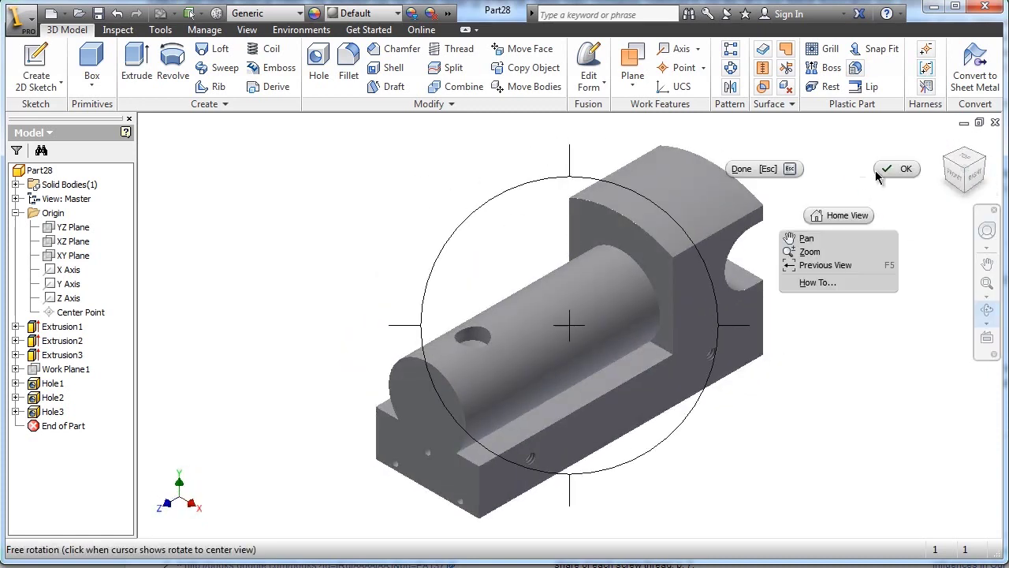
{"action": "left_click", "coordinate": [912, 169]}
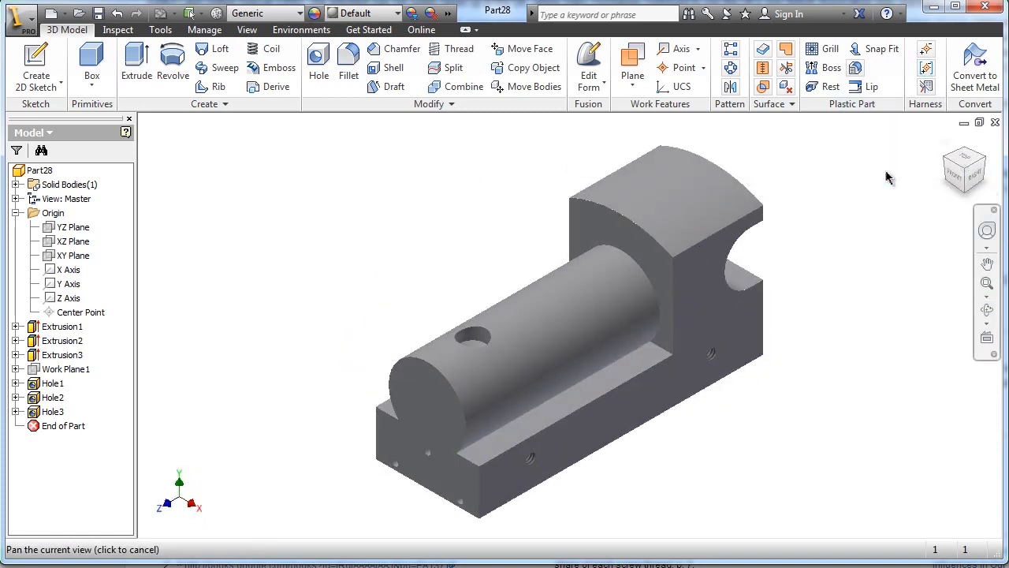
Create a work plane offset -1 in from the part's right side face.
{"action": "left_click", "coordinate": [628, 62]}
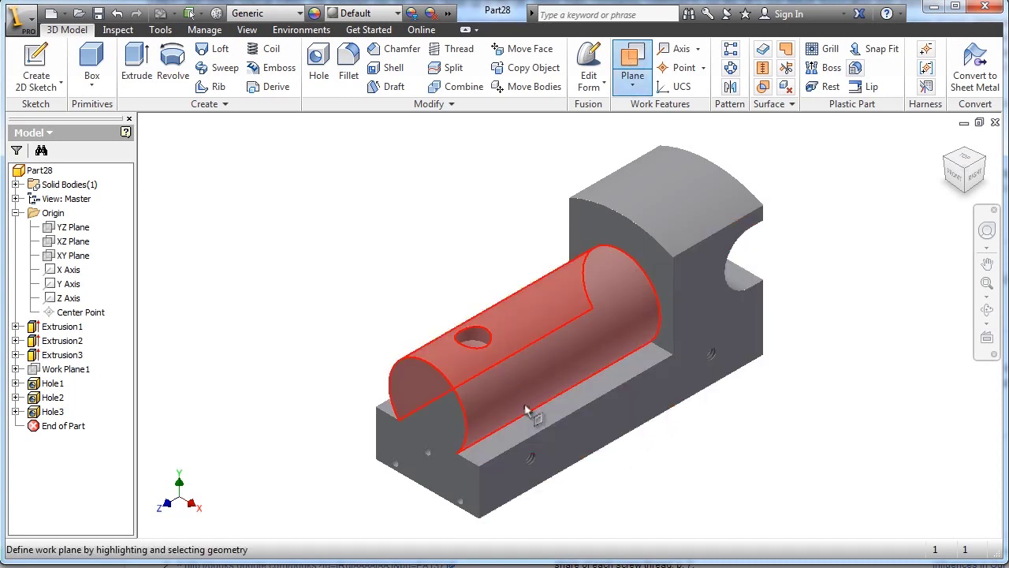
{"action": "left_click", "coordinate": [569, 429]}
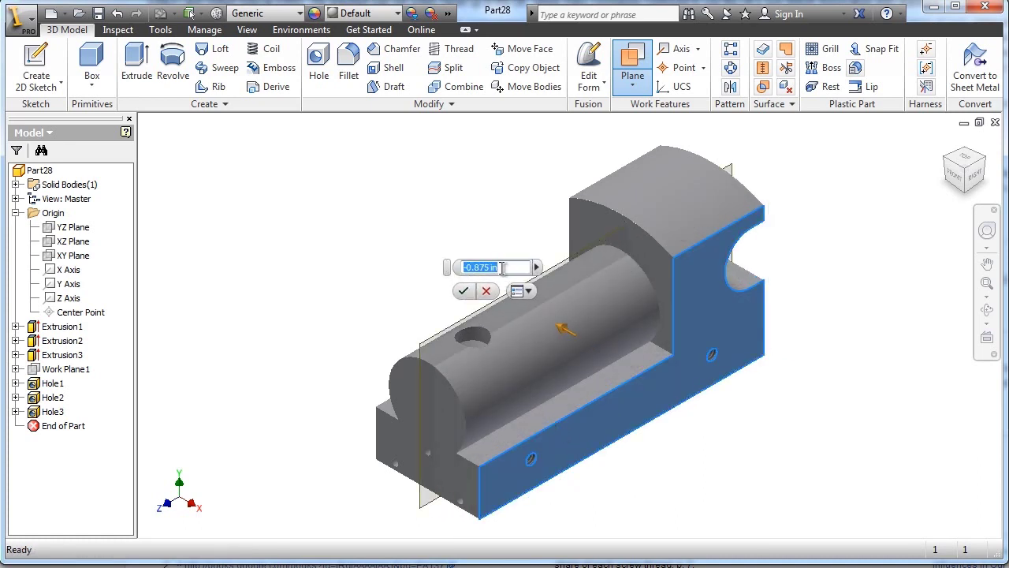
{"action": "type", "text": "-1"}
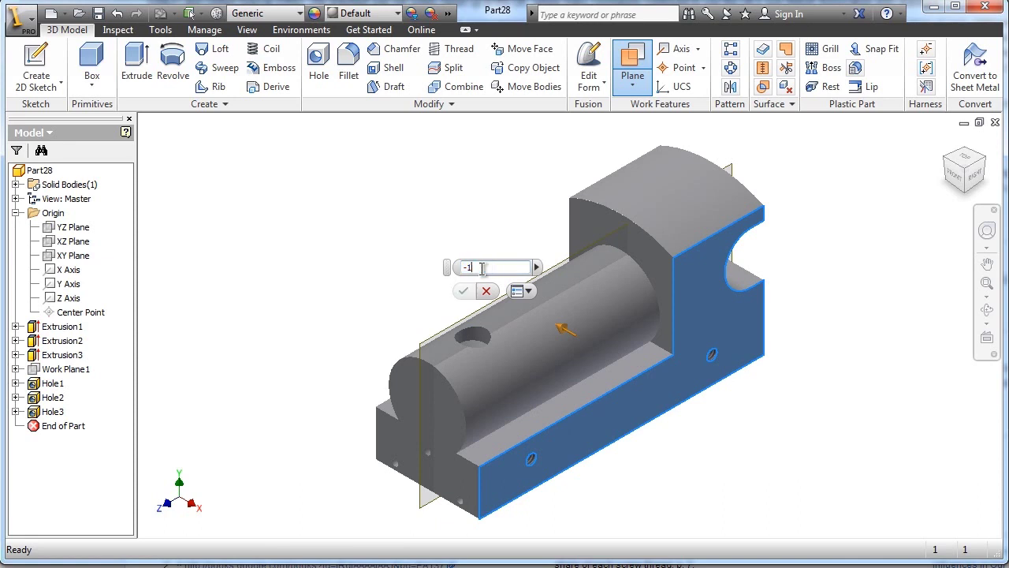
{"action": "key", "text": "Return"}
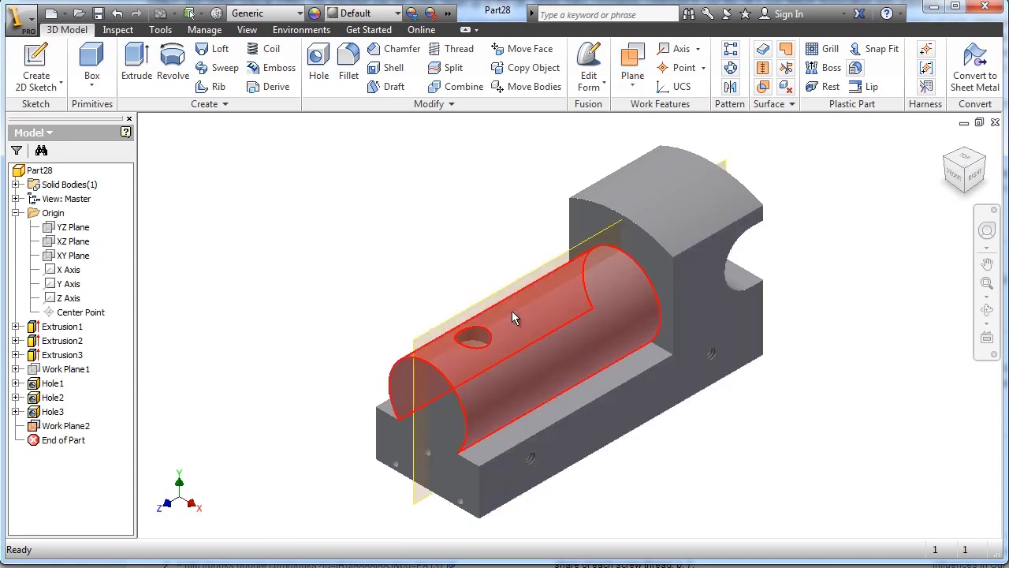
{"action": "left_click", "coordinate": [988, 315]}
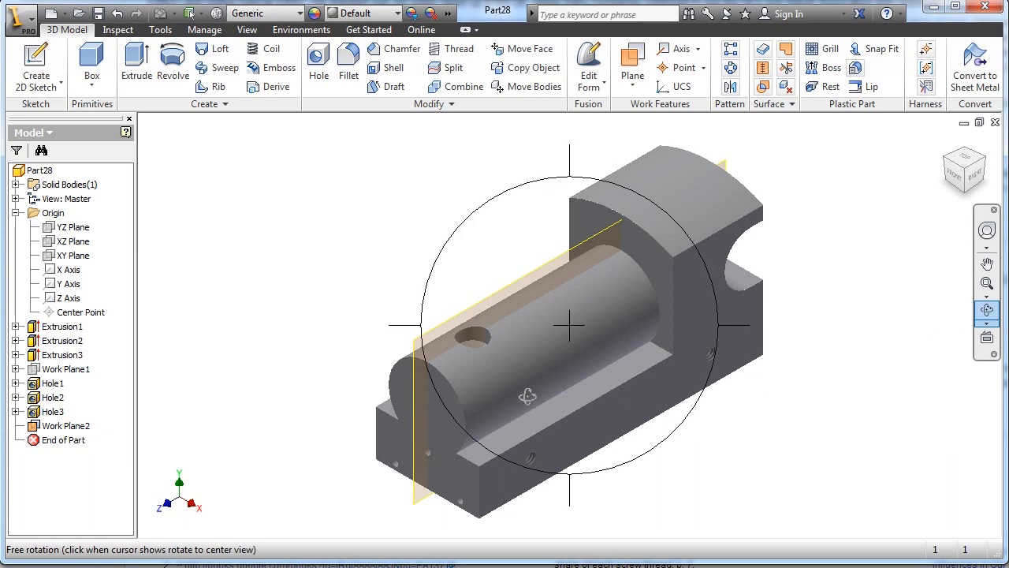
{"action": "left_click_drag", "start_coordinate": [525, 394], "coordinate": [563, 315]}
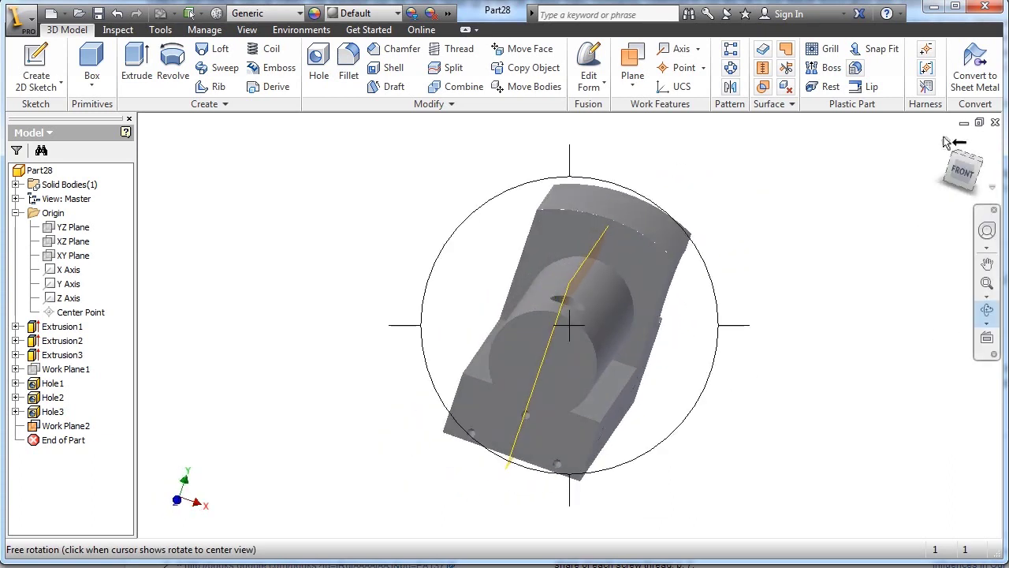
{"action": "key", "text": "F6"}
{"action": "key", "text": "F4"}
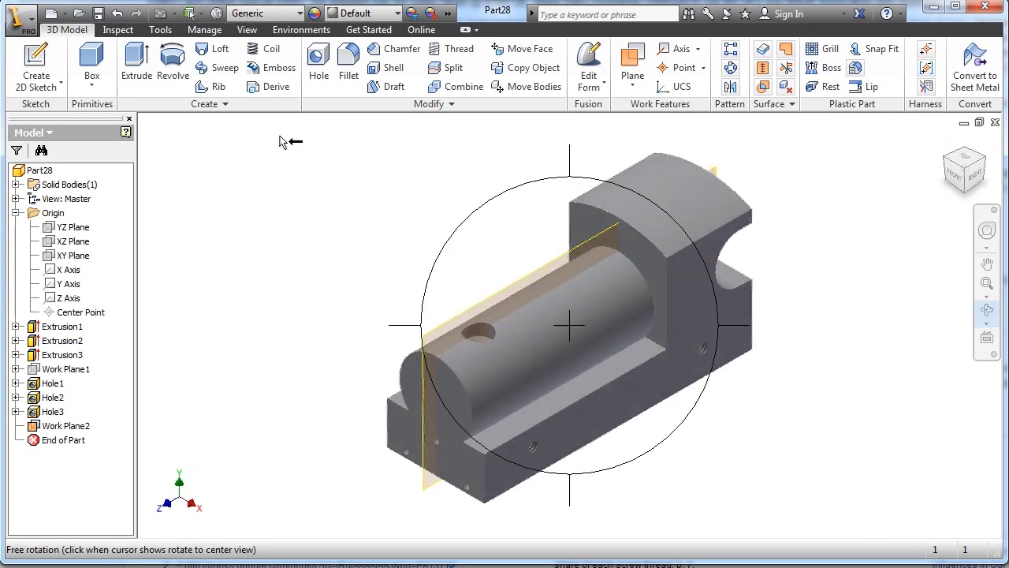
{"action": "right_click", "coordinate": [347, 168]}
{"action": "left_click", "coordinate": [399, 165]}
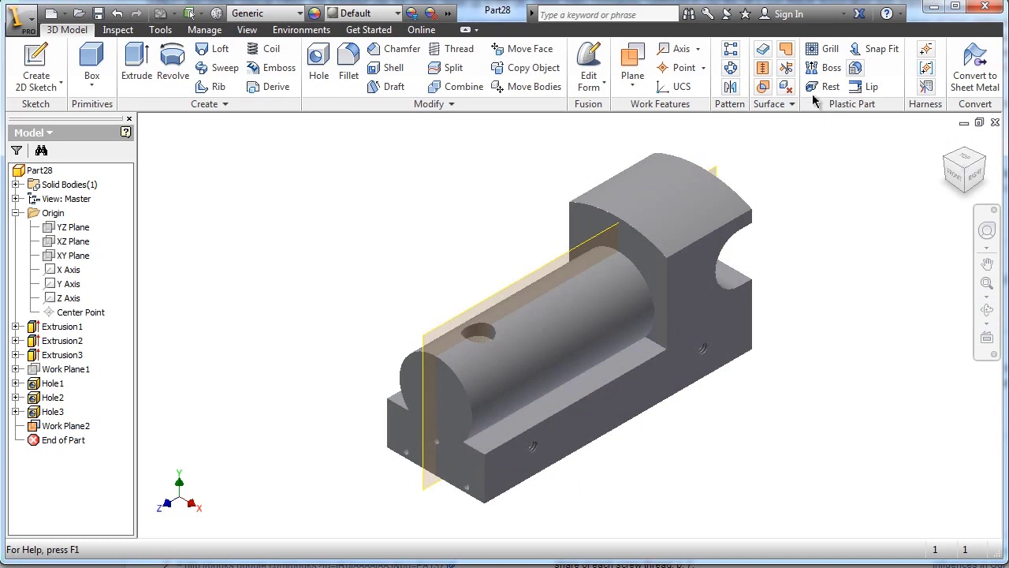
Mirror the tapped side-face holes about the offset work plane through the middle of the part.
{"action": "left_click", "coordinate": [730, 86]}
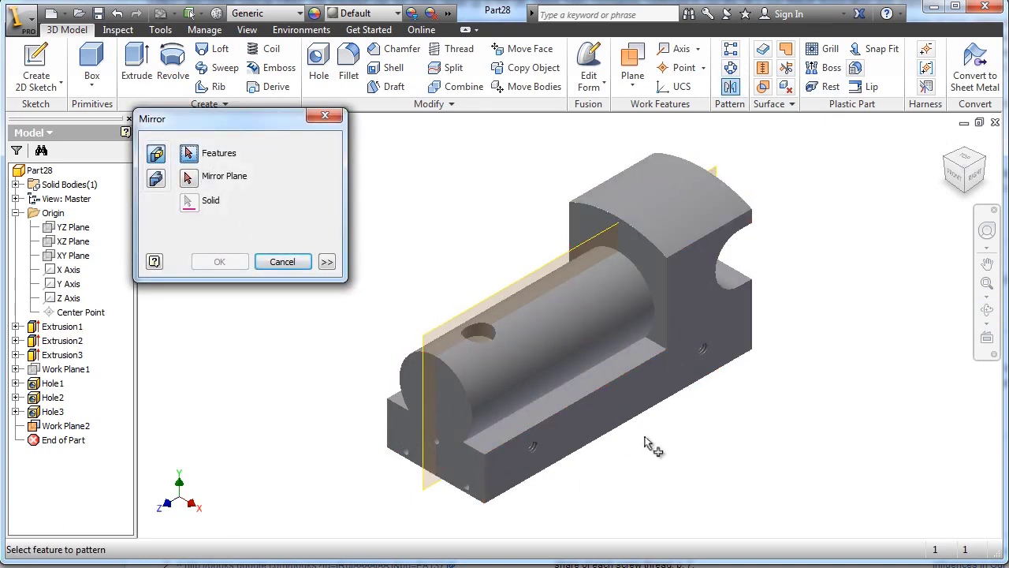
{"action": "left_click", "coordinate": [704, 352]}
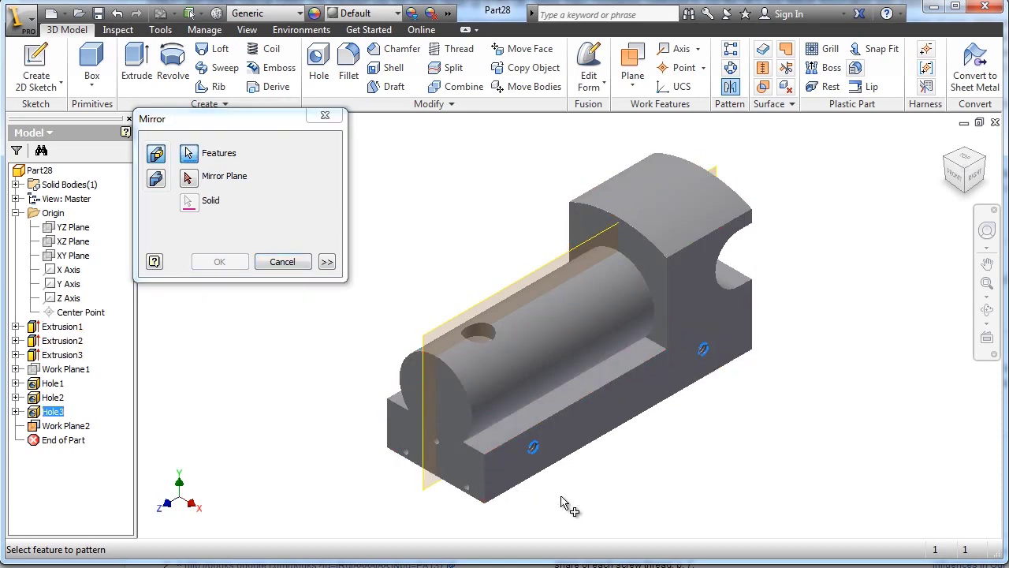
{"action": "key", "text": "Return"}
Examine the tapped side holes and the rear of the part from several angles.
{"action": "key", "text": "F4"}
{"action": "left_click_drag", "start_coordinate": [612, 505], "coordinate": [966, 165]}
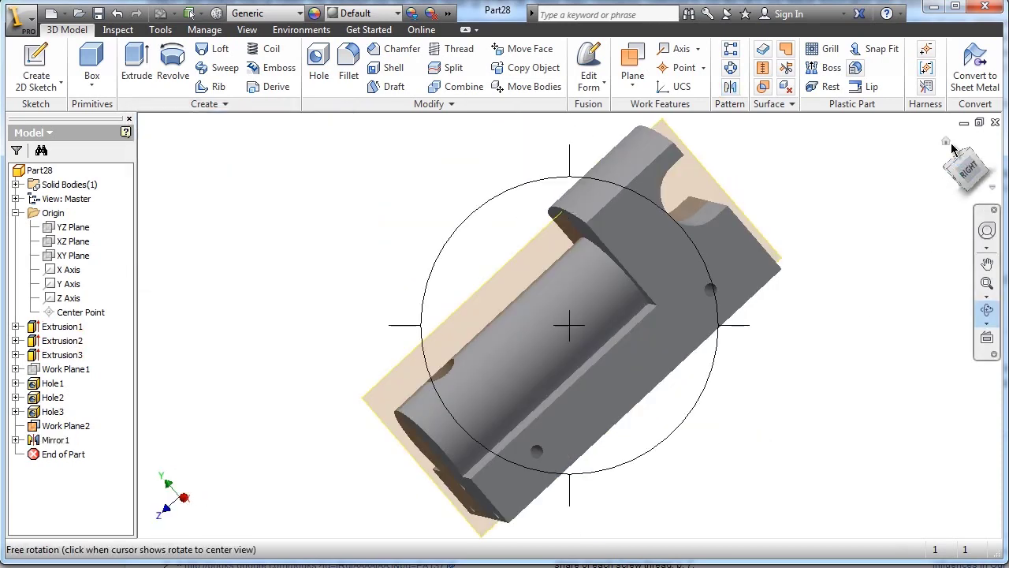
{"action": "left_click", "coordinate": [966, 166]}
{"action": "right_click", "coordinate": [804, 367]}
{"action": "left_click", "coordinate": [880, 365]}
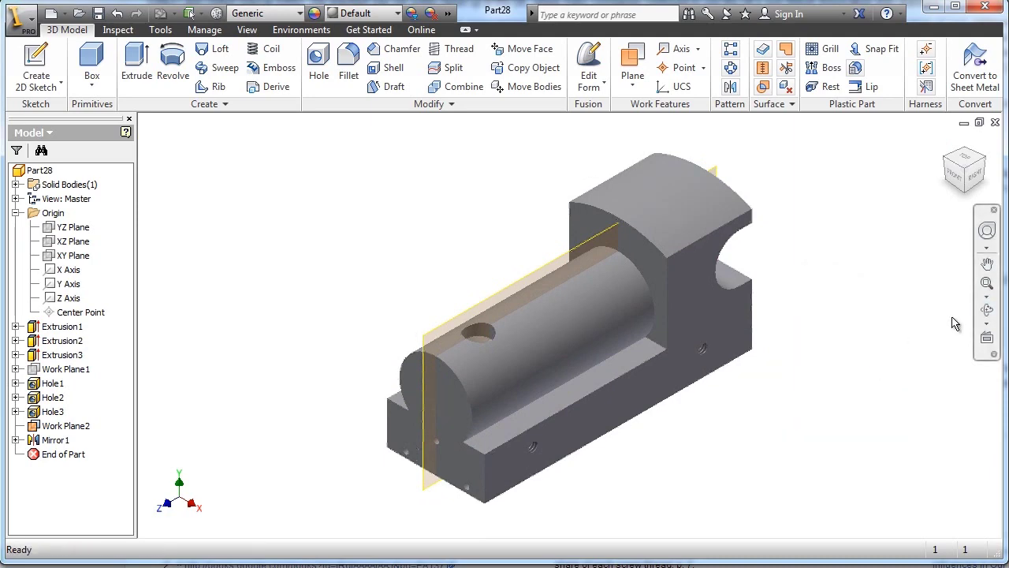
{"action": "left_click", "coordinate": [987, 310]}
{"action": "left_click_drag", "start_coordinate": [691, 341], "coordinate": [536, 391]}
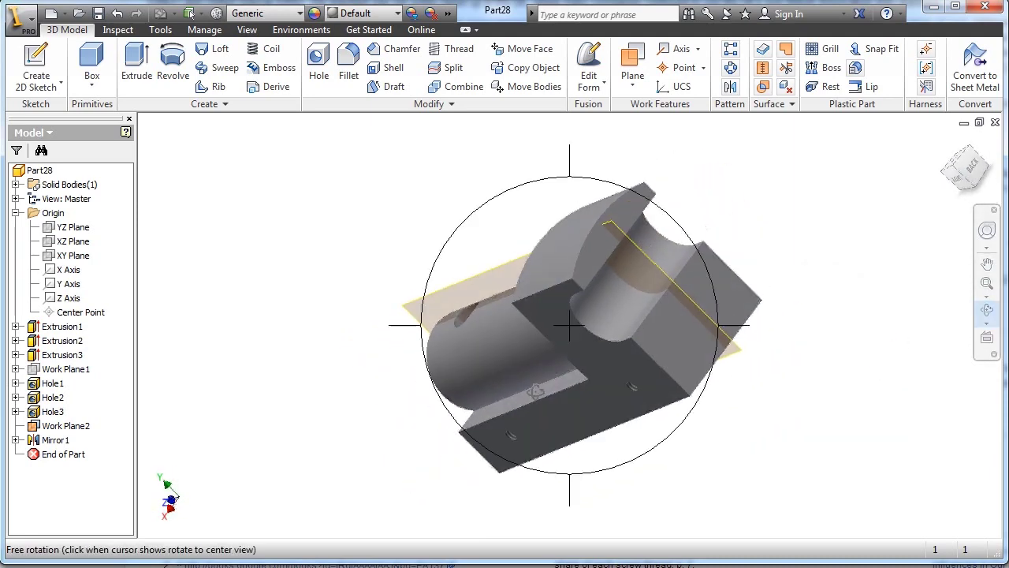
Orient the part upright facing its back side and hide the work plane used for mirroring.
{"action": "key", "text": "F5"}
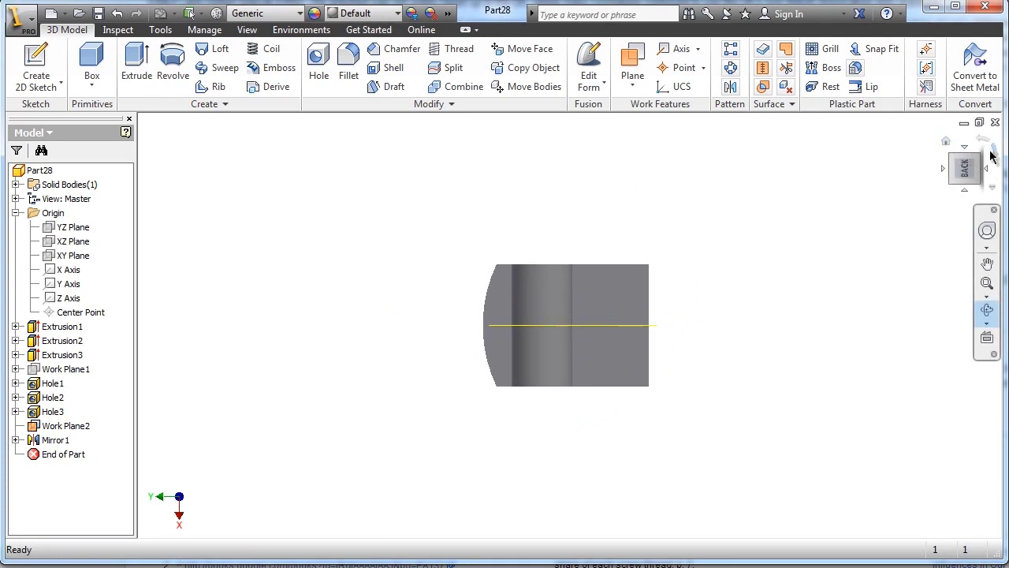
{"action": "left_click", "coordinate": [996, 153]}
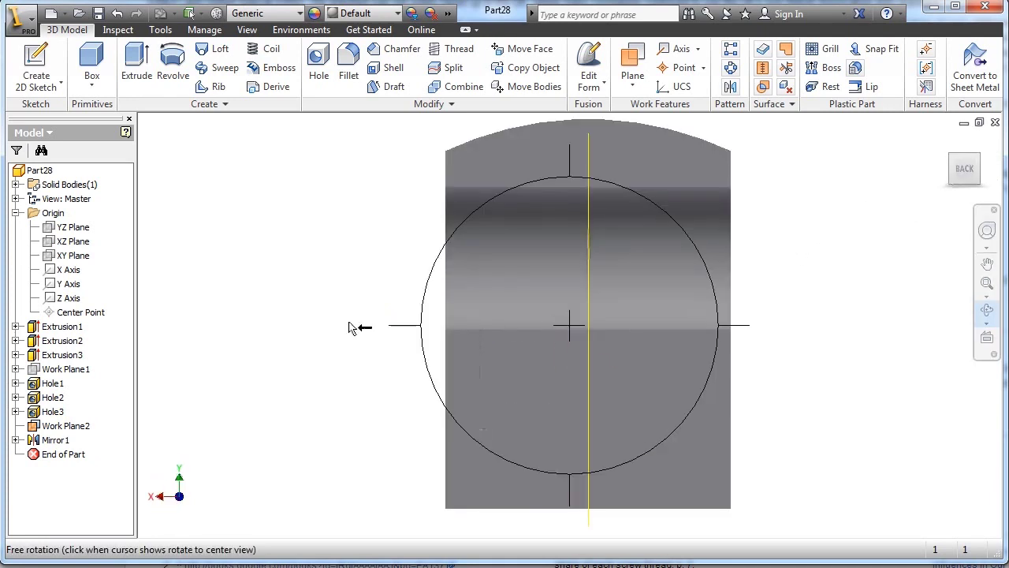
{"action": "right_click", "coordinate": [350, 326]}
{"action": "left_click", "coordinate": [405, 324]}
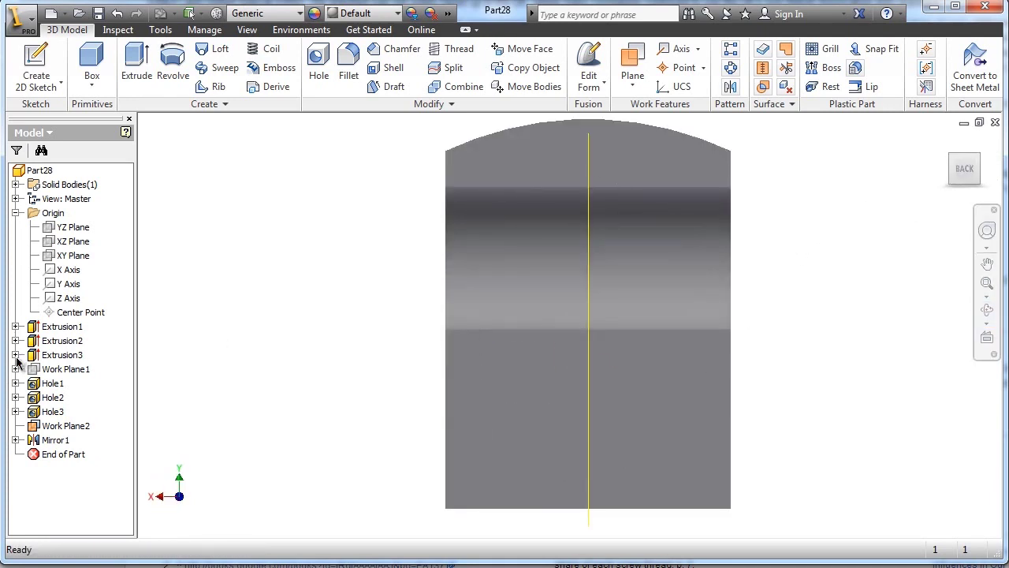
{"action": "right_click", "coordinate": [57, 428]}
{"action": "left_click", "coordinate": [88, 558]}
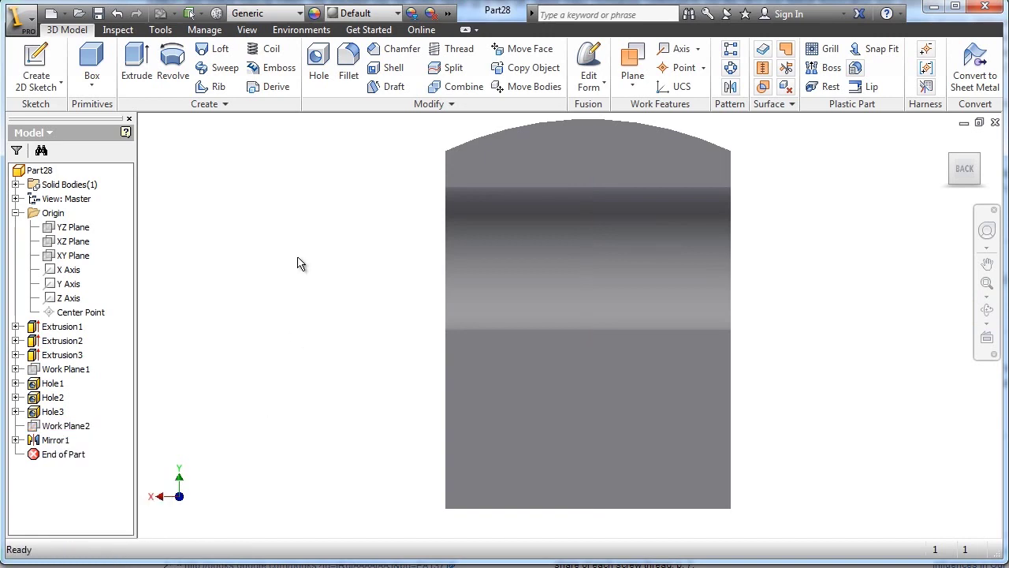
Start a sketch on the lower back face and place a point midway across its width, about 0.47 in above the bottom edge.
{"action": "left_click", "coordinate": [35, 63]}
{"action": "left_click", "coordinate": [598, 427]}
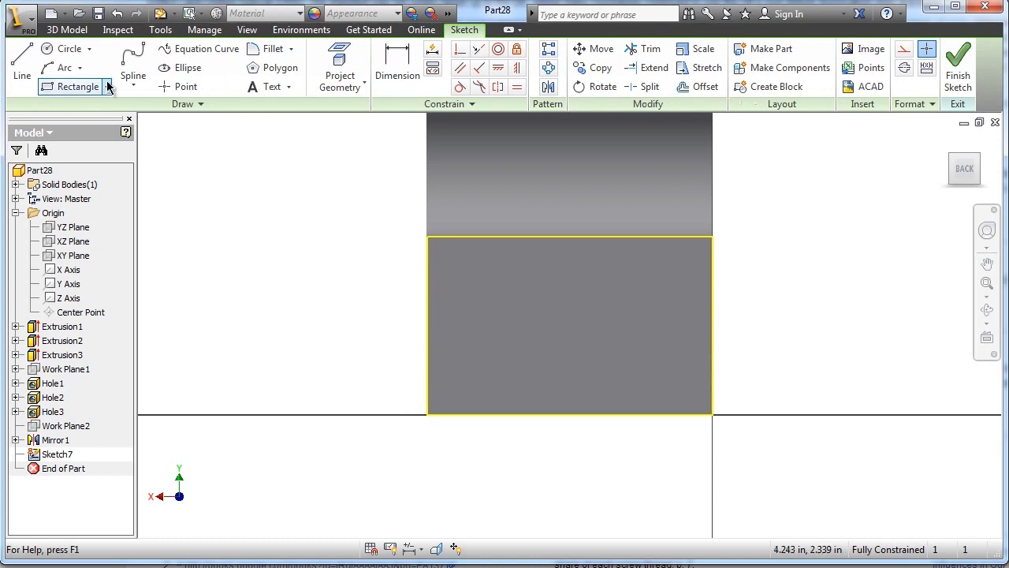
{"action": "left_click", "coordinate": [179, 86]}
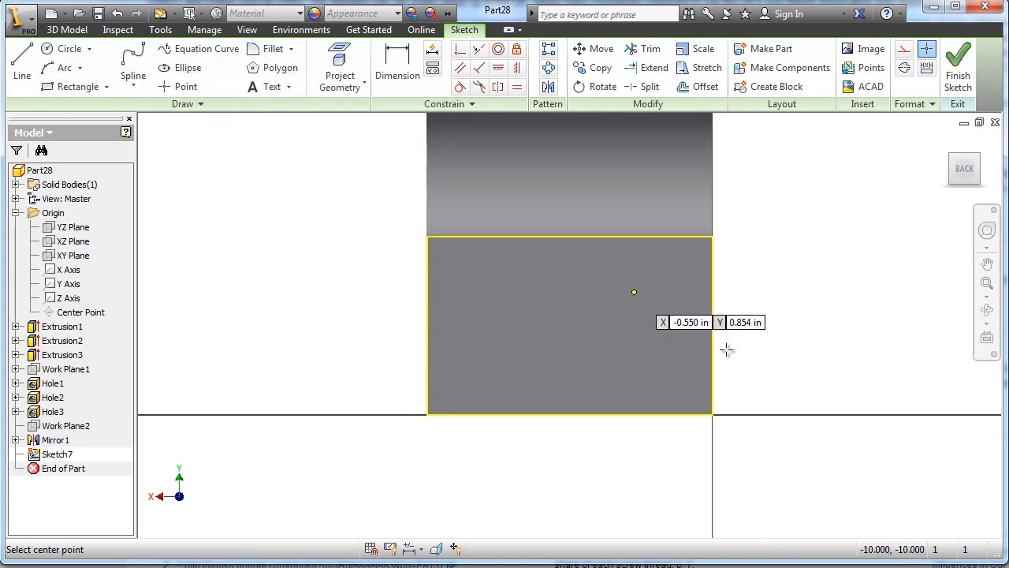
Dimension the sketch point on the back face 0.375 in above the face's bottom edge.
{"action": "key", "text": "d"}
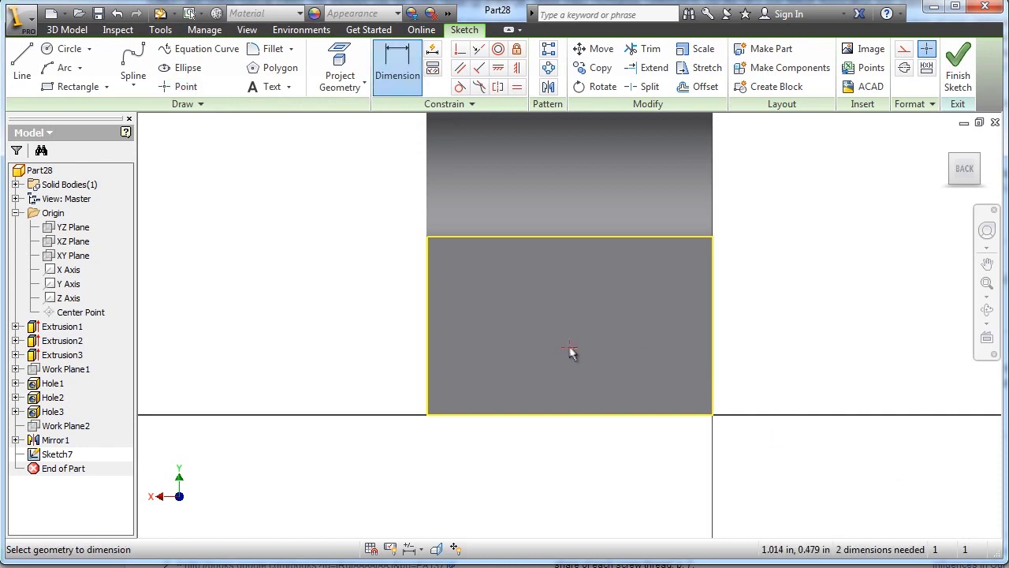
{"action": "left_click", "coordinate": [570, 347]}
{"action": "left_click", "coordinate": [575, 415]}
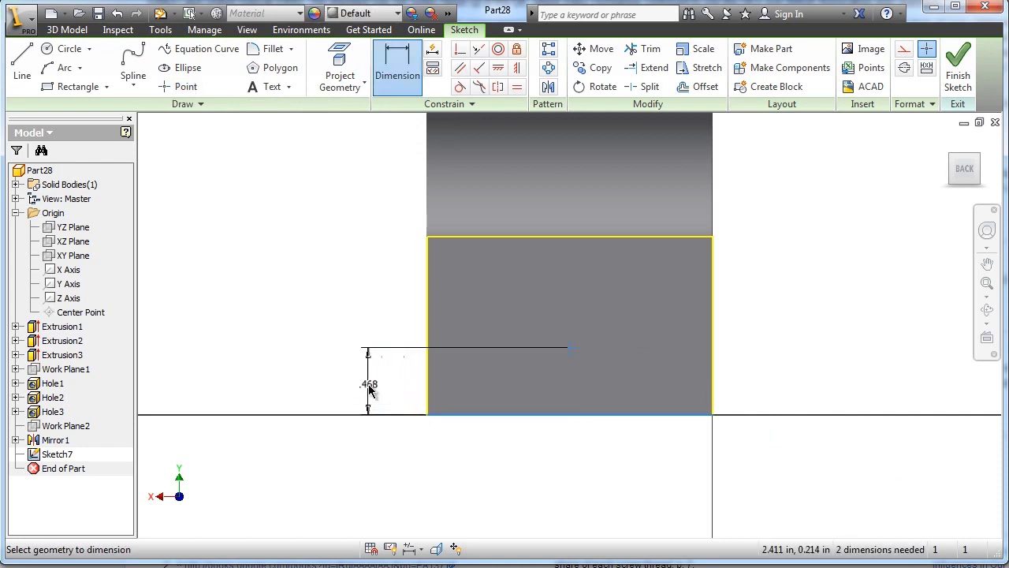
{"action": "left_click", "coordinate": [369, 391]}
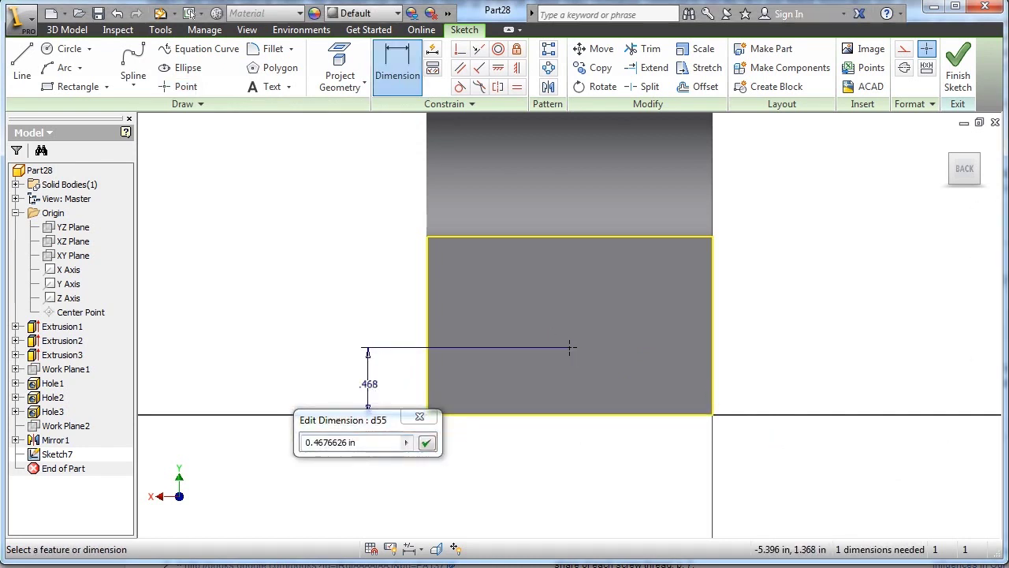
{"action": "left_click", "coordinate": [372, 441]}
{"action": "type", "text": ".375"}
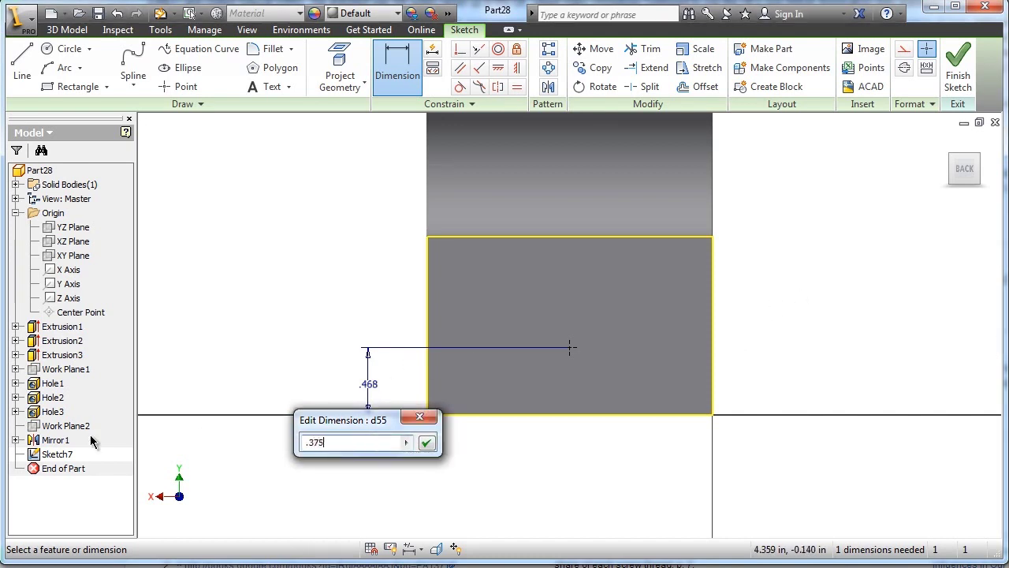
{"action": "key", "text": "Return"}
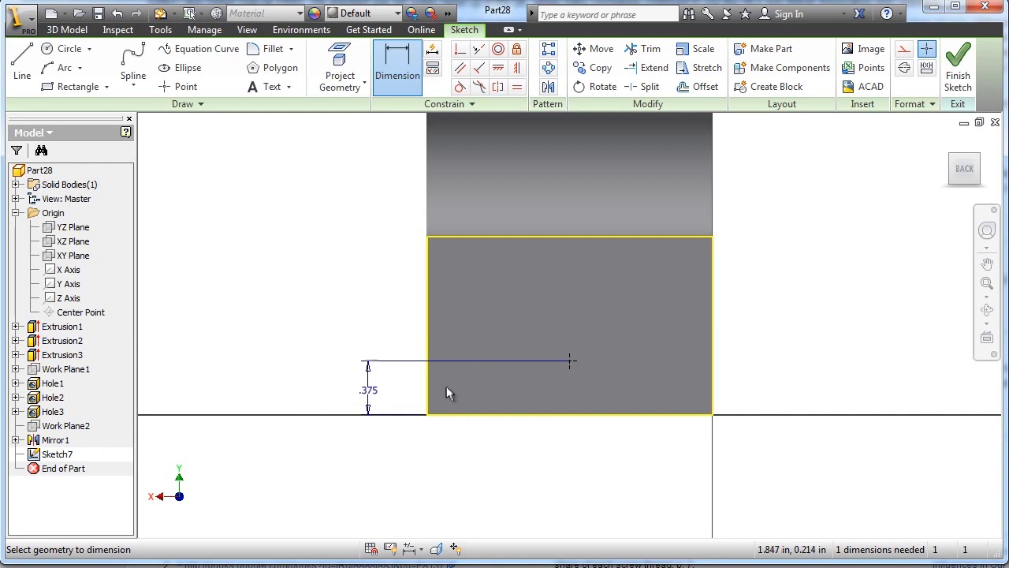
Dimension the sketch point 1.000 in horizontally from the back face's left edge and finish the sketch.
{"action": "left_click", "coordinate": [432, 390]}
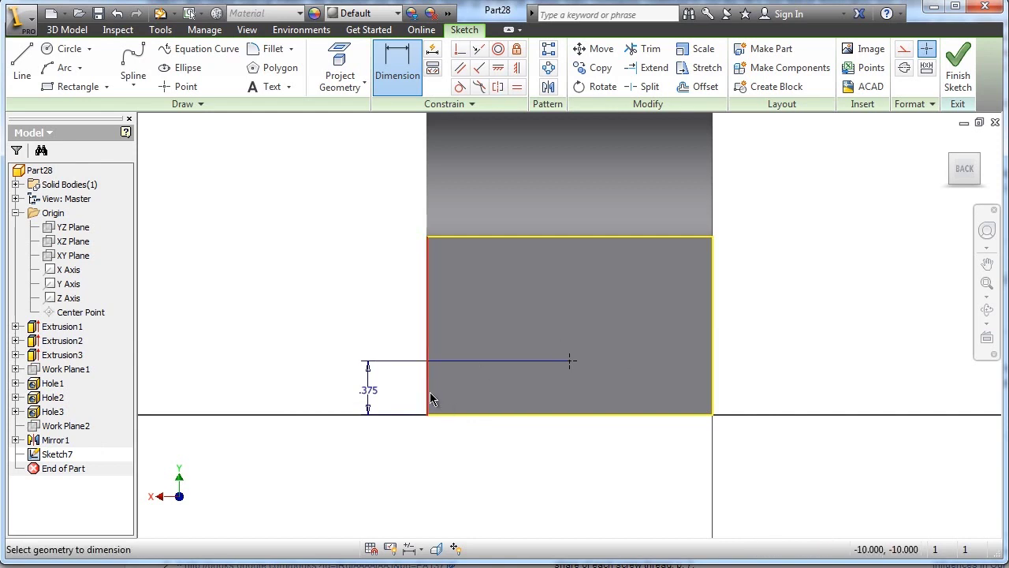
{"action": "left_click", "coordinate": [569, 362]}
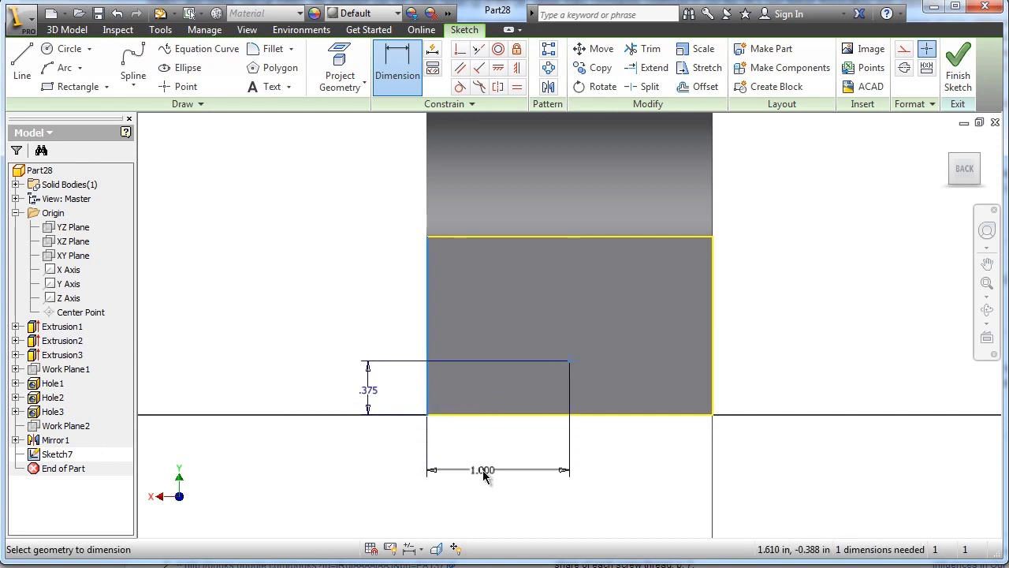
{"action": "left_click", "coordinate": [483, 470]}
{"action": "key", "text": "Return"}
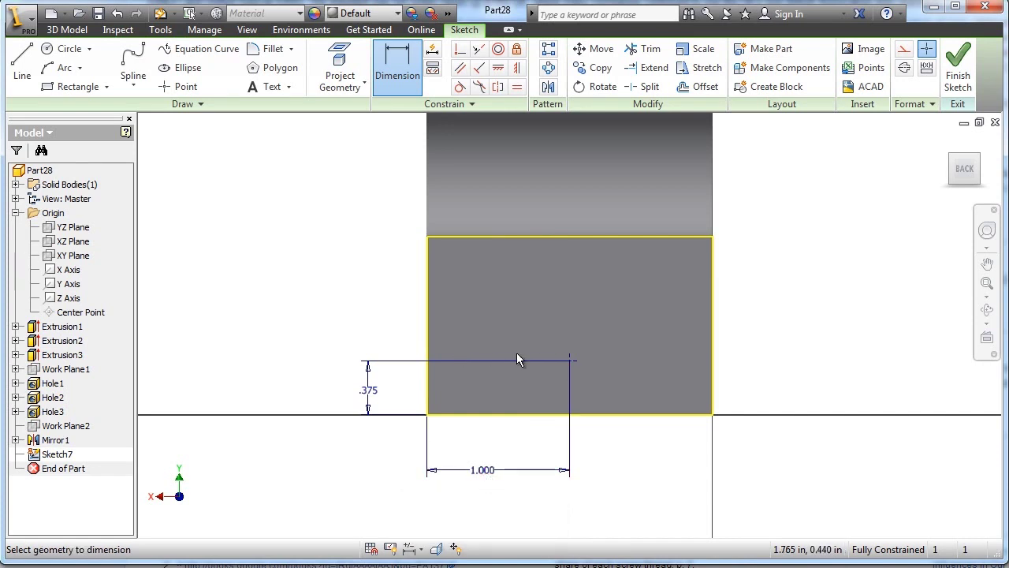
{"action": "scroll", "coordinate": [749, 377], "scroll_direction": "up", "scroll_amount": 2}
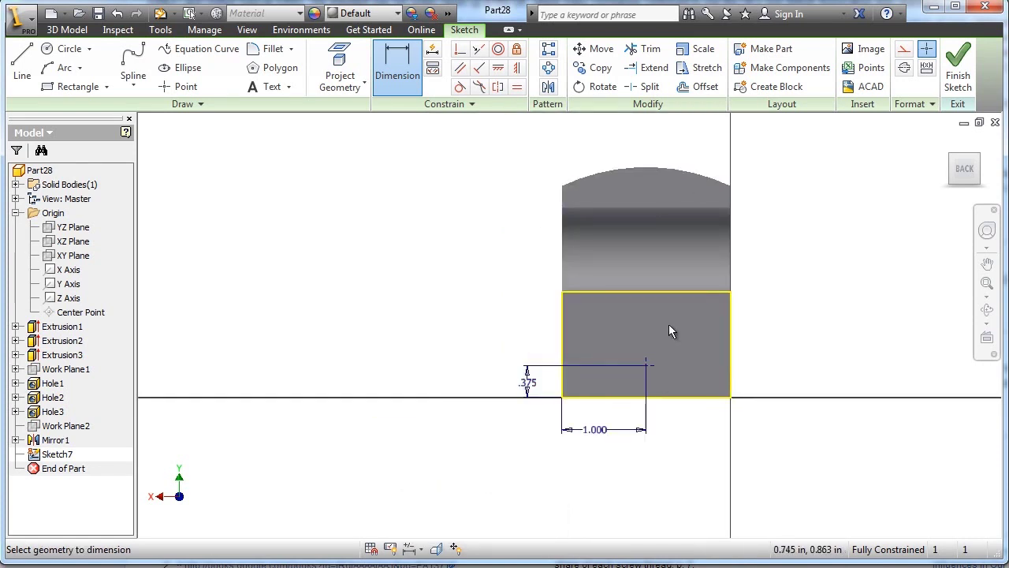
{"action": "left_click", "coordinate": [947, 143]}
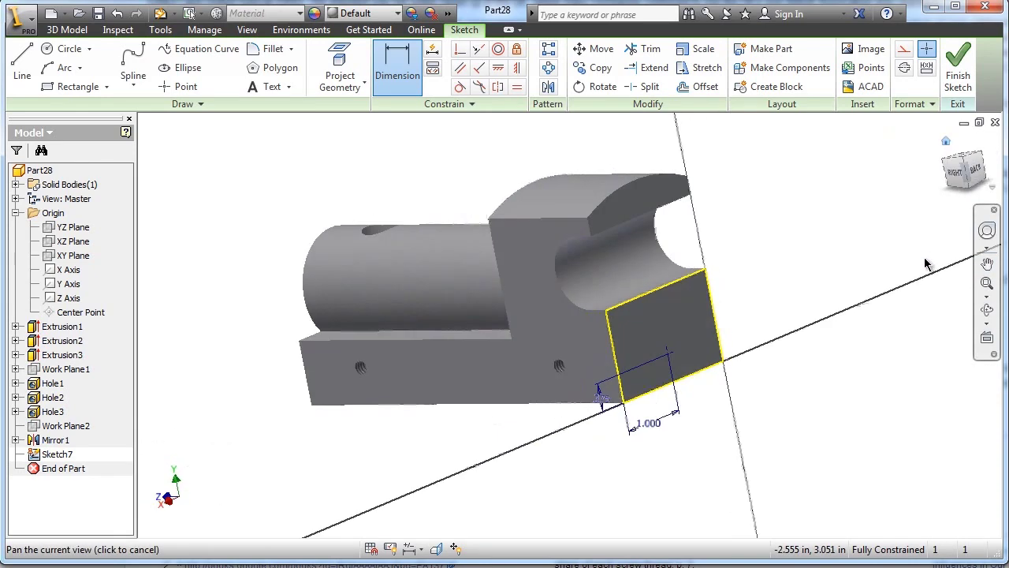
{"action": "left_click", "coordinate": [958, 71]}
Create a simple drilled hole at the back-face sketch point, 0.25 in diameter and 0.5 in deep.
{"action": "left_click", "coordinate": [987, 310]}
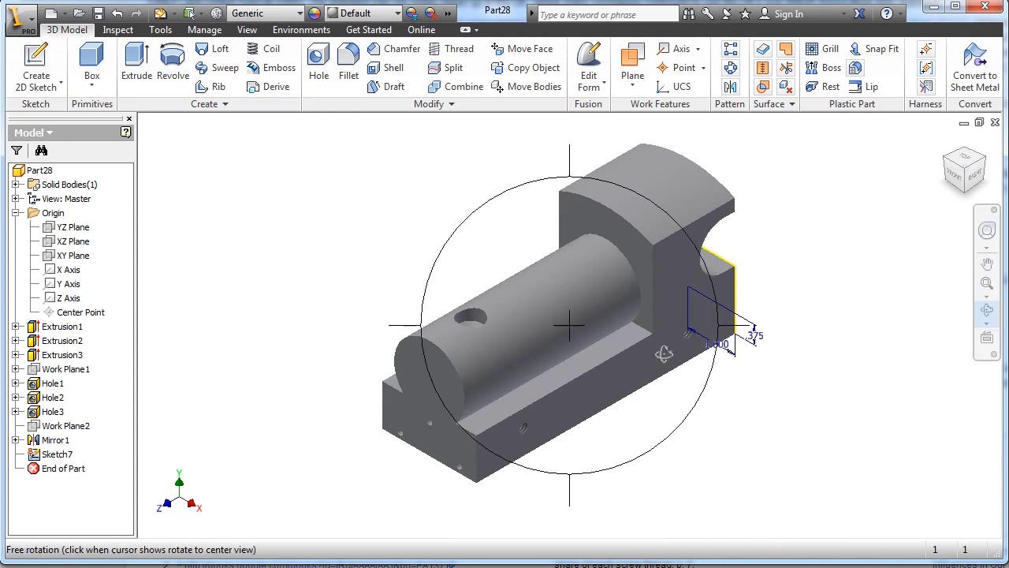
{"action": "mouse_move", "coordinate": [552, 324]}
{"action": "left_mouse_down"}
{"action": "mouse_move", "coordinate": [599, 268]}
{"action": "mouse_move", "coordinate": [552, 336]}
{"action": "left_mouse_up"}
{"action": "right_click", "coordinate": [550, 333]}
{"action": "left_click", "coordinate": [626, 334]}
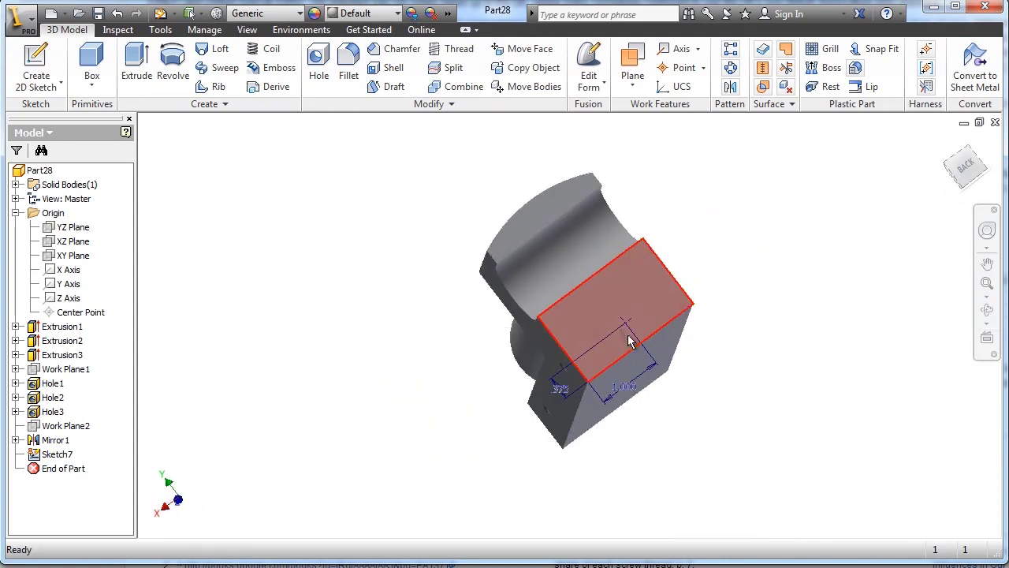
{"action": "left_click", "coordinate": [315, 62]}
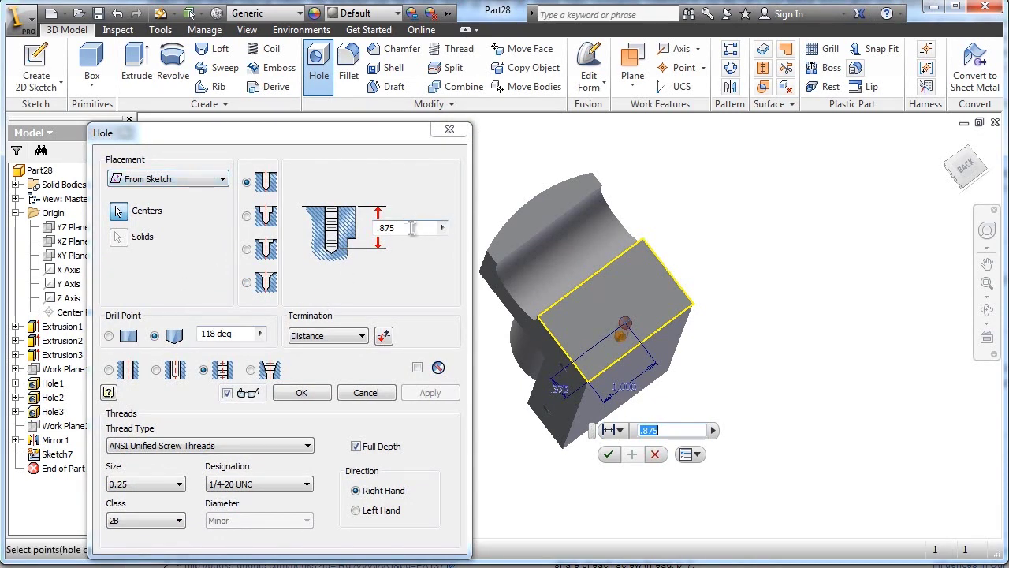
{"action": "left_click", "coordinate": [110, 370]}
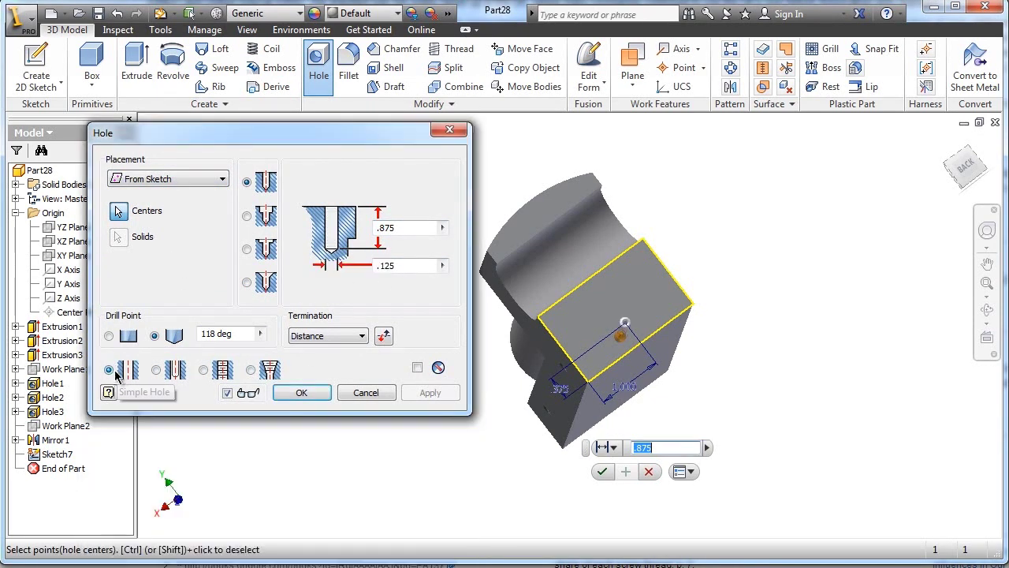
{"action": "left_click", "coordinate": [424, 229]}
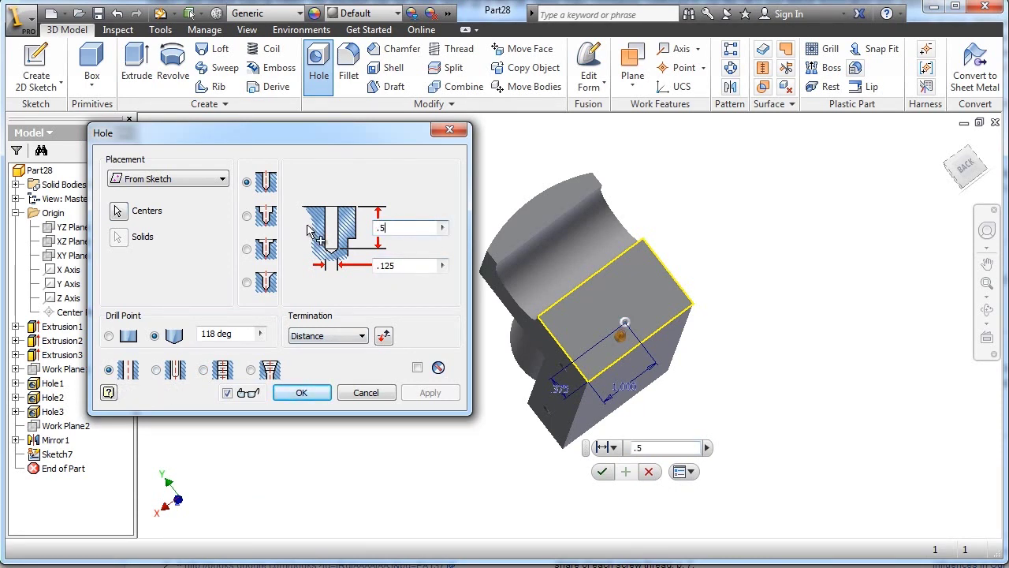
{"action": "key", "text": "Tab"}
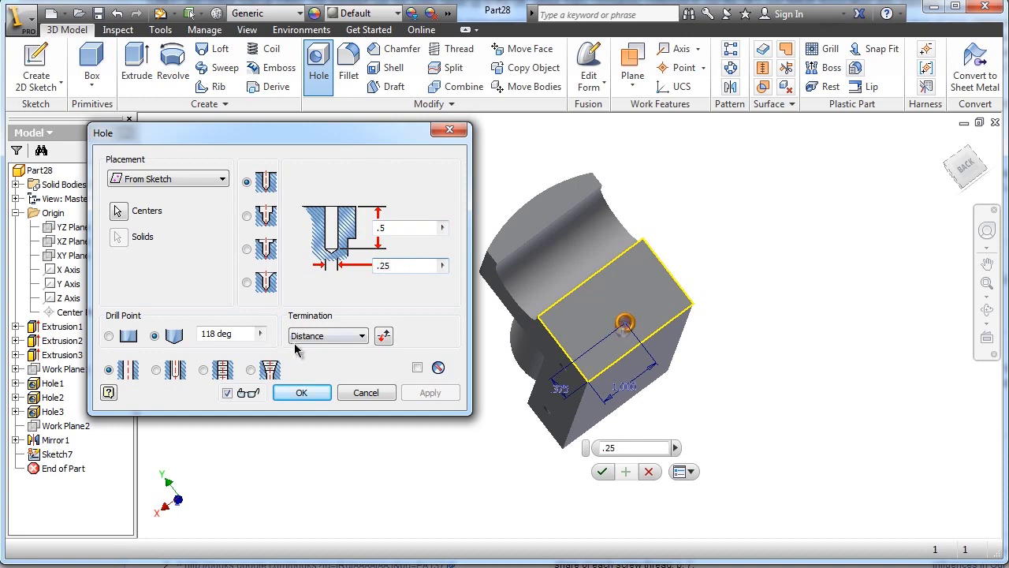
{"action": "left_click", "coordinate": [302, 392]}
Fillet the whole part using All Fillets and All Rounds, with a radius of 0.1 in for both edge sets.
{"action": "left_click", "coordinate": [946, 141]}
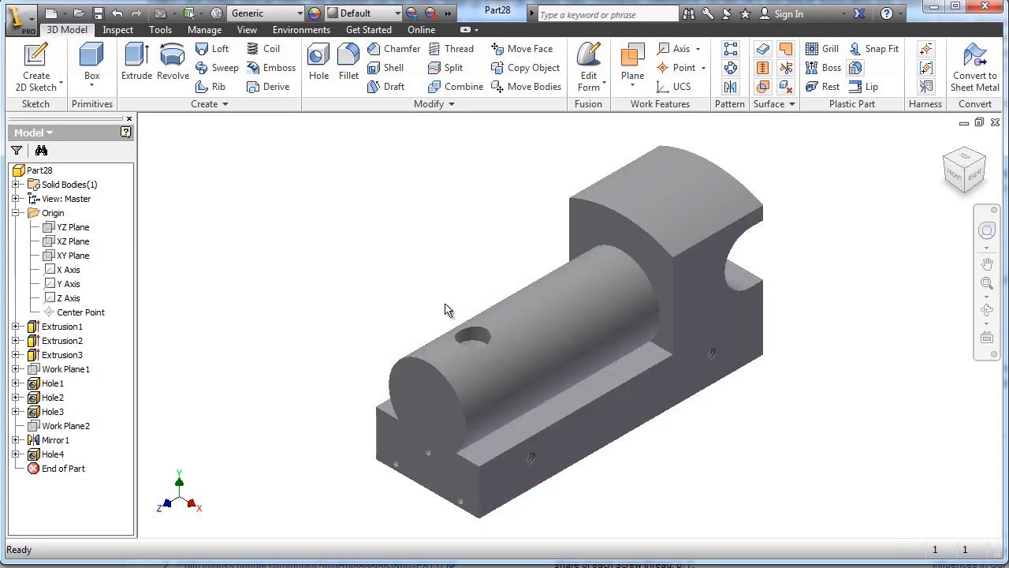
{"action": "left_click", "coordinate": [347, 64]}
{"action": "left_click", "coordinate": [412, 444]}
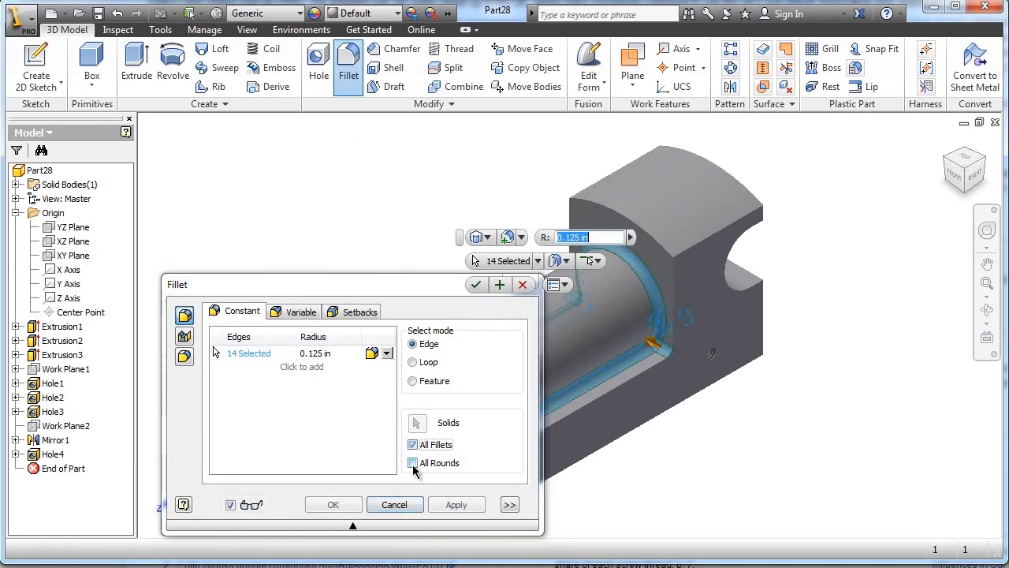
{"action": "left_click", "coordinate": [412, 462]}
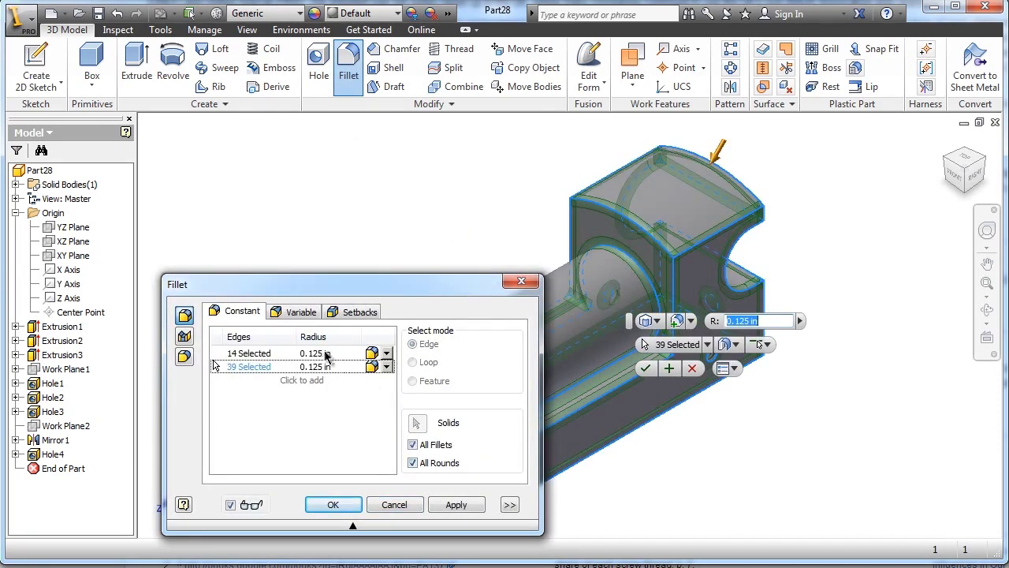
{"action": "left_click", "coordinate": [325, 354]}
{"action": "key", "text": "BackSpace"}
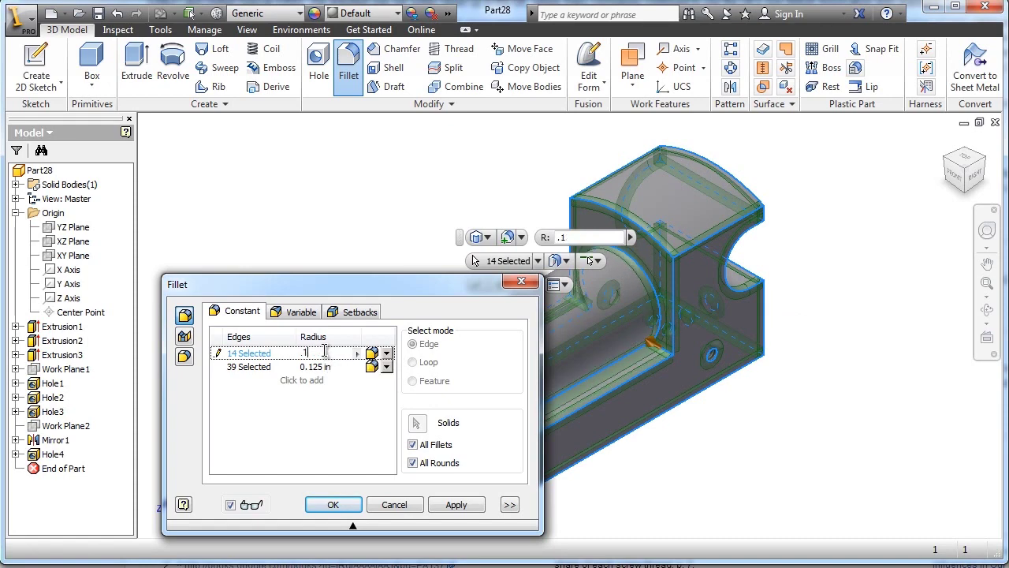
{"action": "left_click", "coordinate": [322, 367]}
{"action": "key", "text": "BackSpace"}
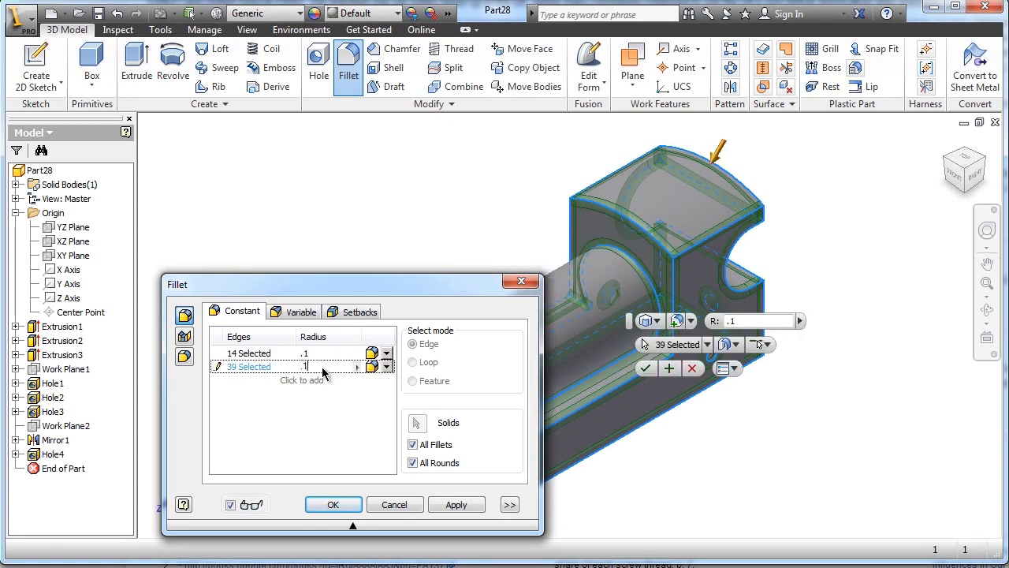
{"action": "left_click_drag", "start_coordinate": [427, 287], "coordinate": [436, 171]}
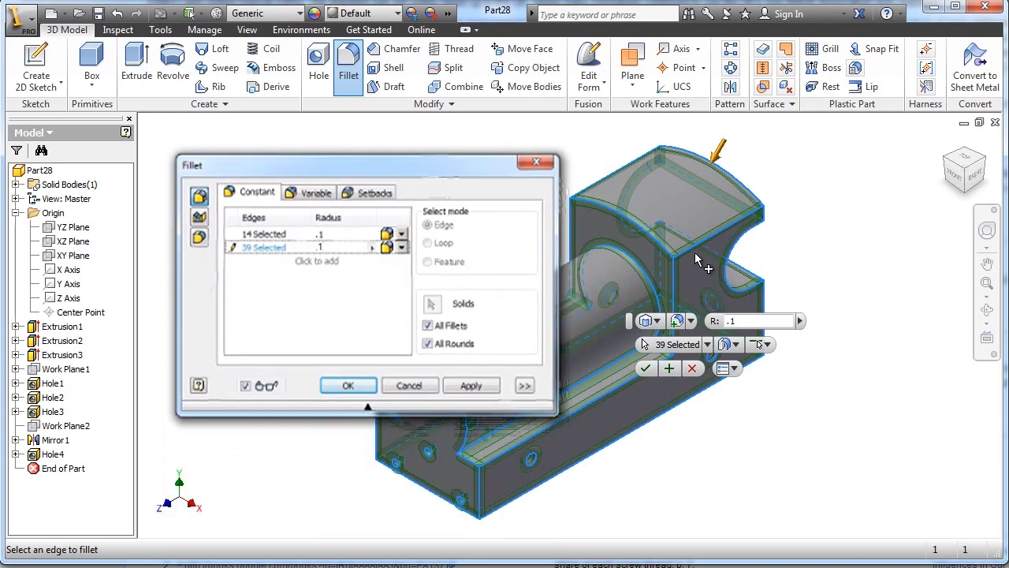
{"action": "left_click", "coordinate": [347, 388]}
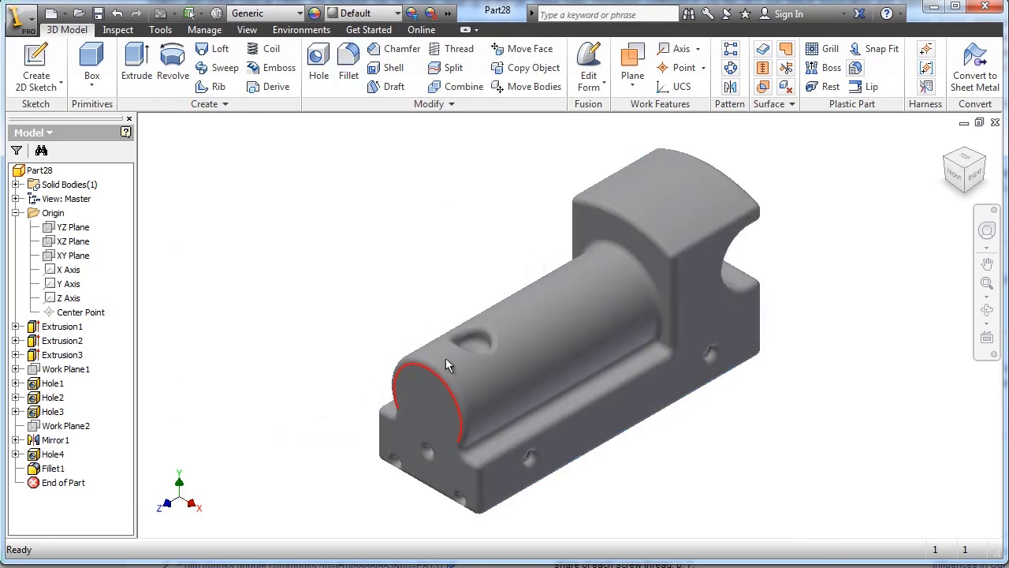
Reorder the fillet feature in the model history so it comes directly before the first hole feature.
{"action": "left_click", "coordinate": [47, 470]}
{"action": "right_click", "coordinate": [289, 398]}
{"action": "key", "text": "Escape"}
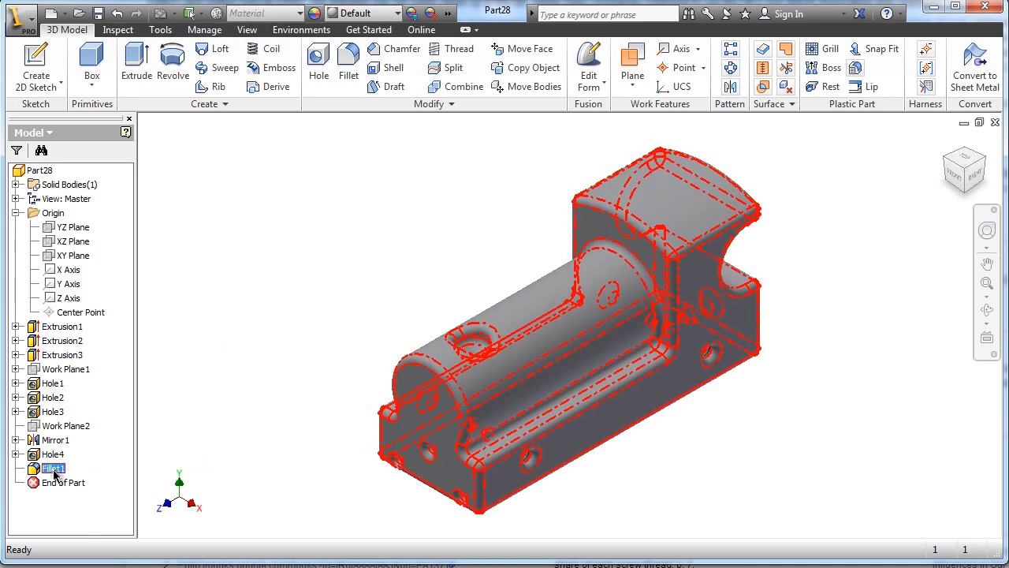
{"action": "left_click_drag", "start_coordinate": [53, 472], "coordinate": [62, 385]}
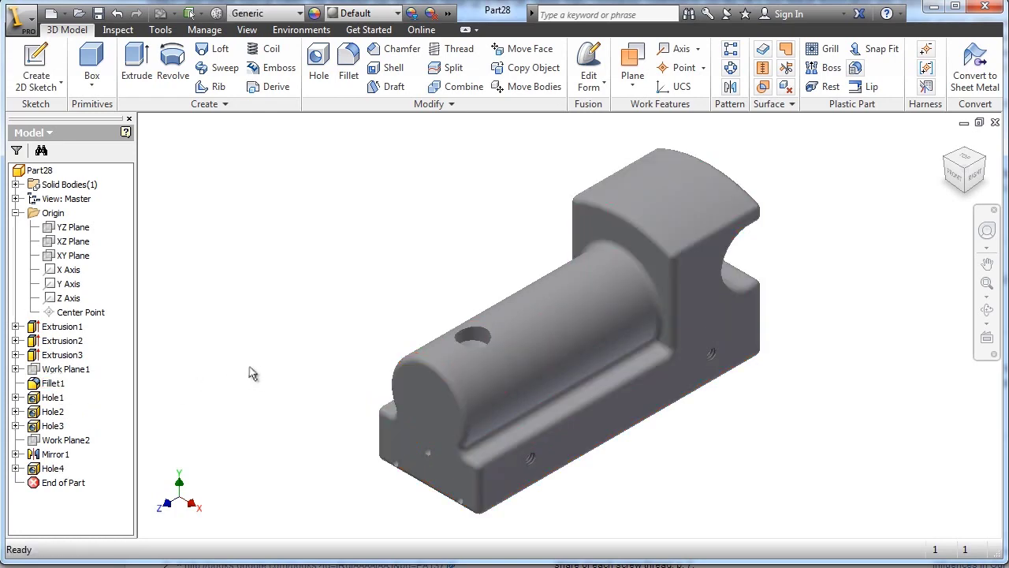